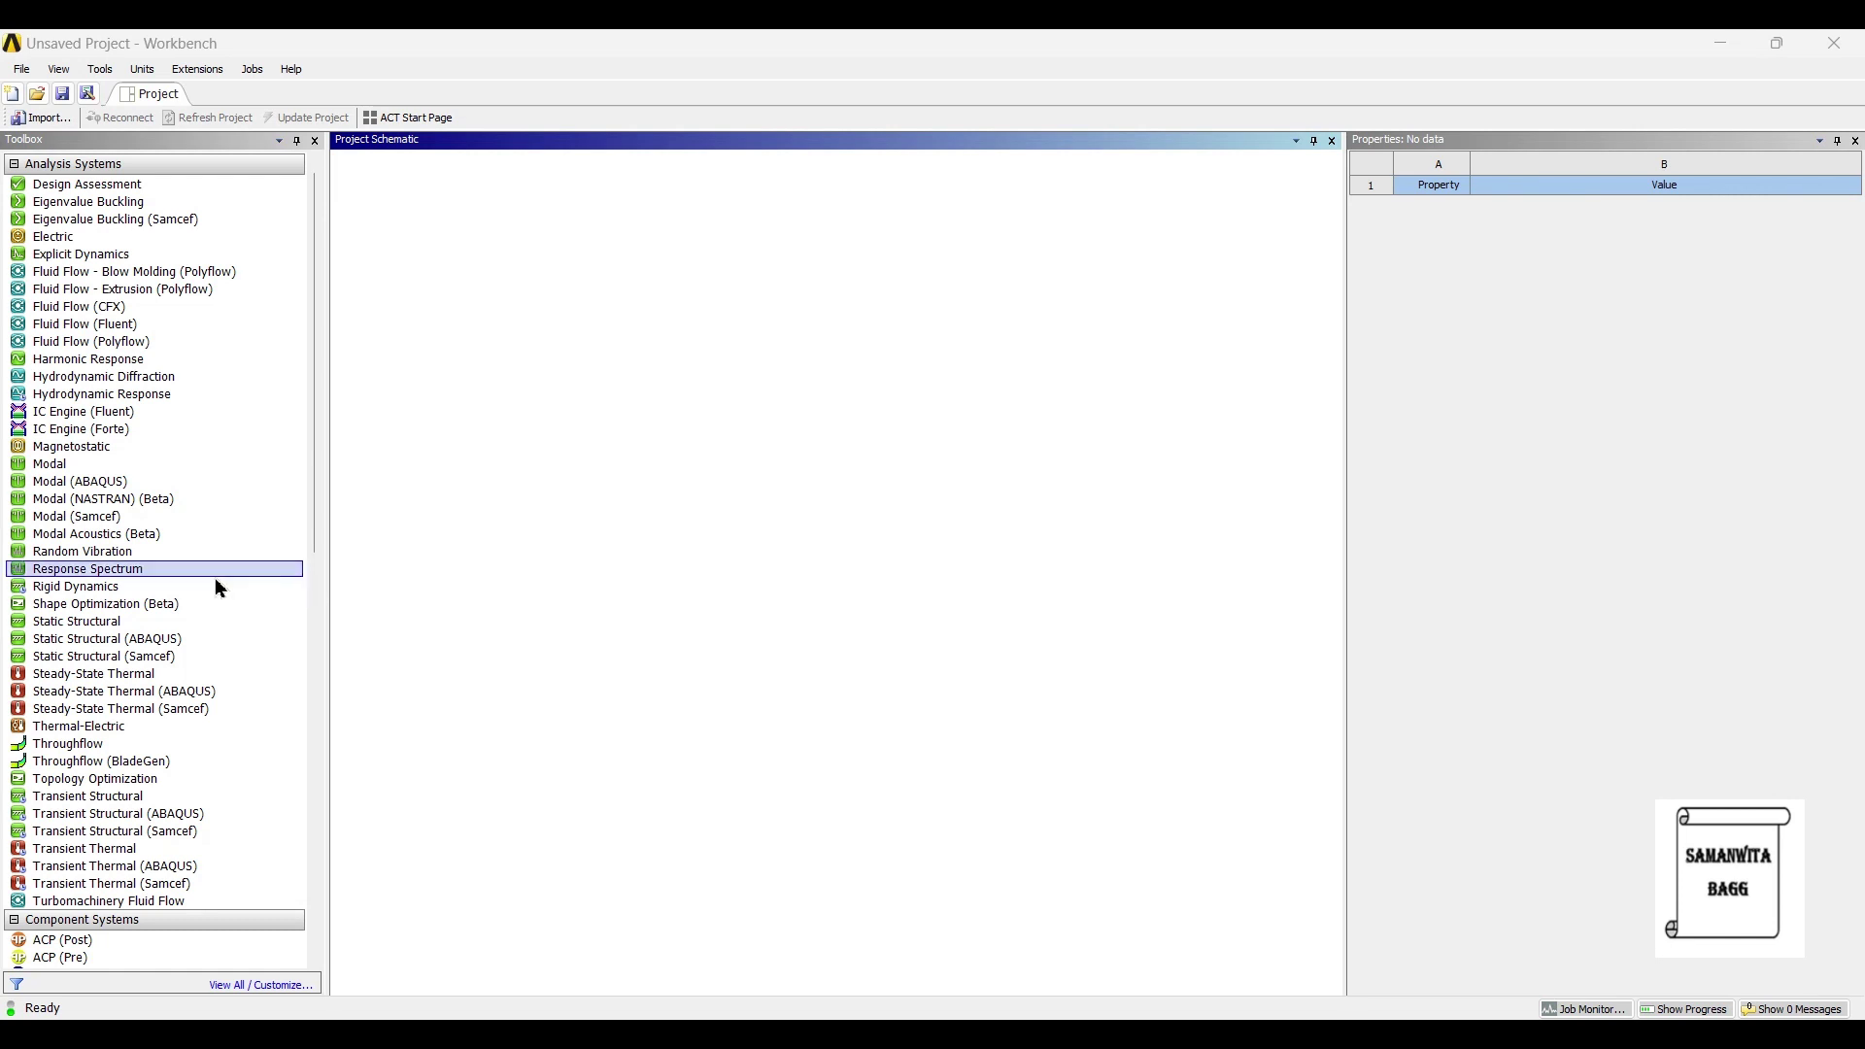
Step: Add a Static Structural analysis and check its default Structural Steel engineering data
{"action": "left_click_drag", "start_coordinate": [57, 623], "coordinate": [541, 617]}
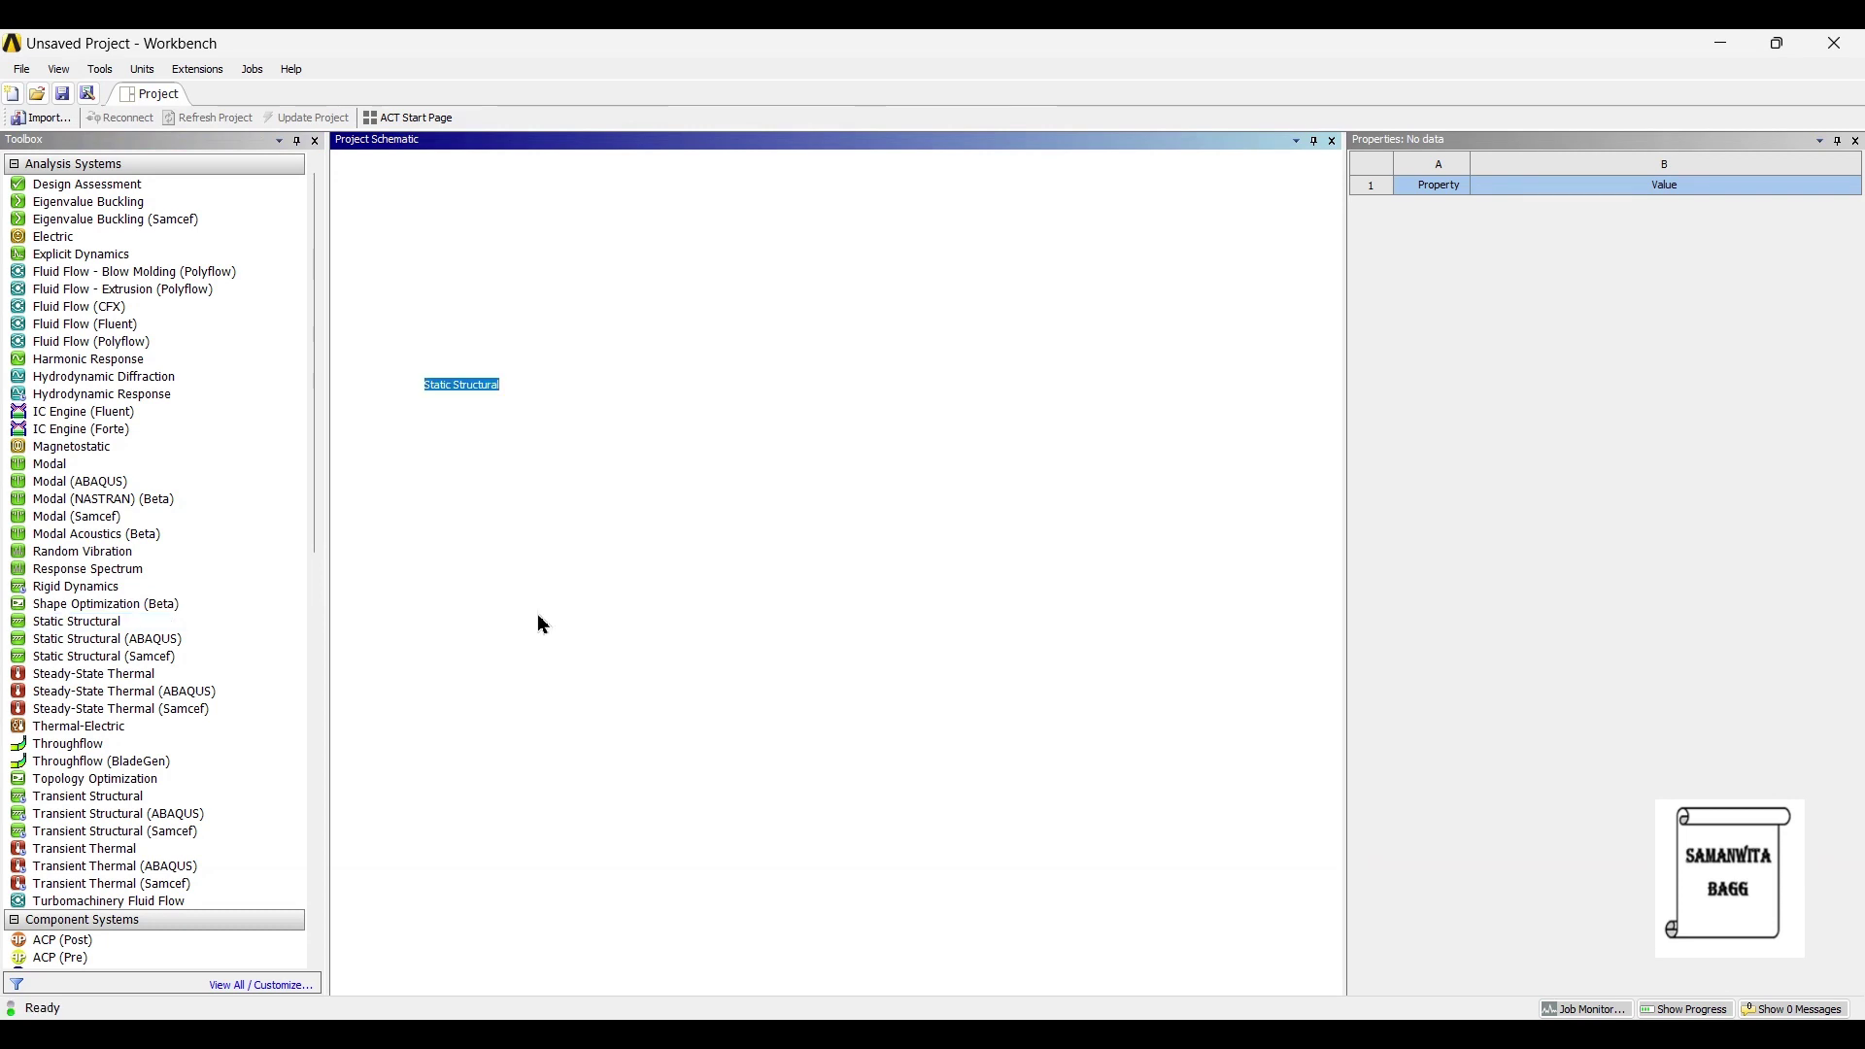
{"action": "key", "text": "Return"}
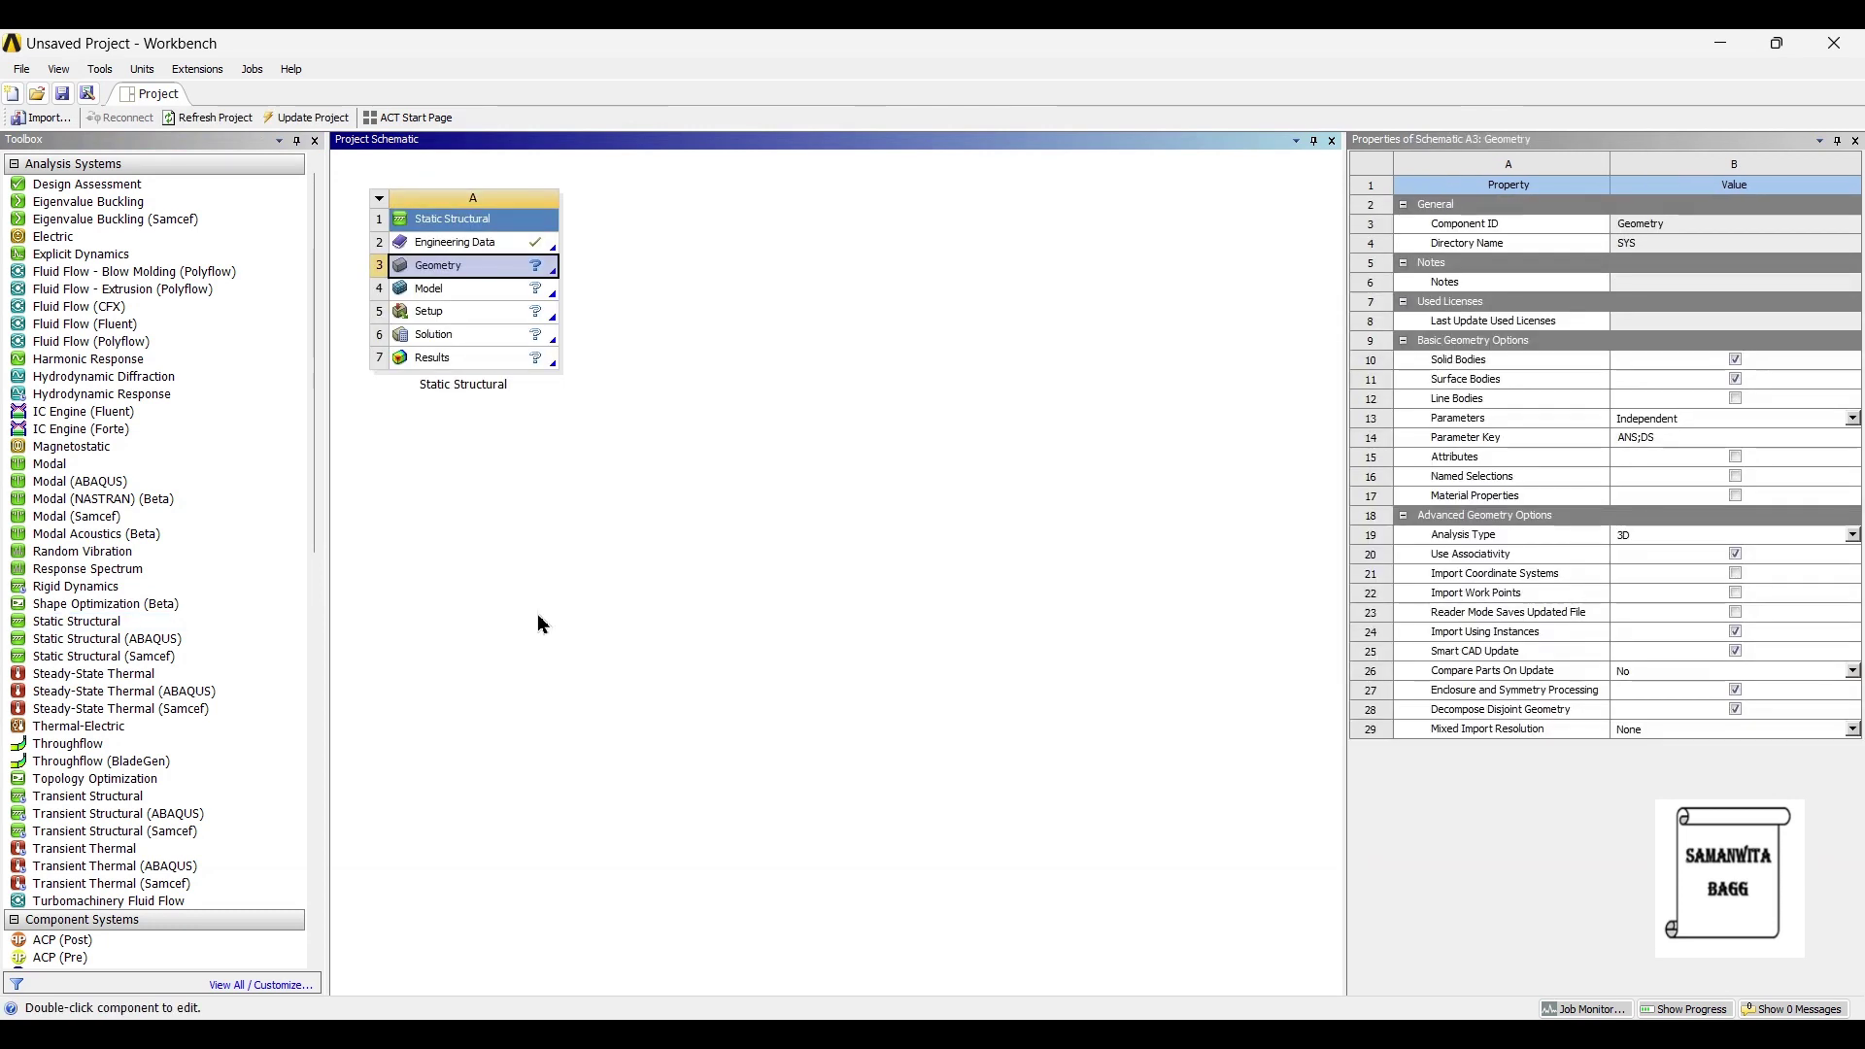
{"action": "double_click", "coordinate": [452, 243]}
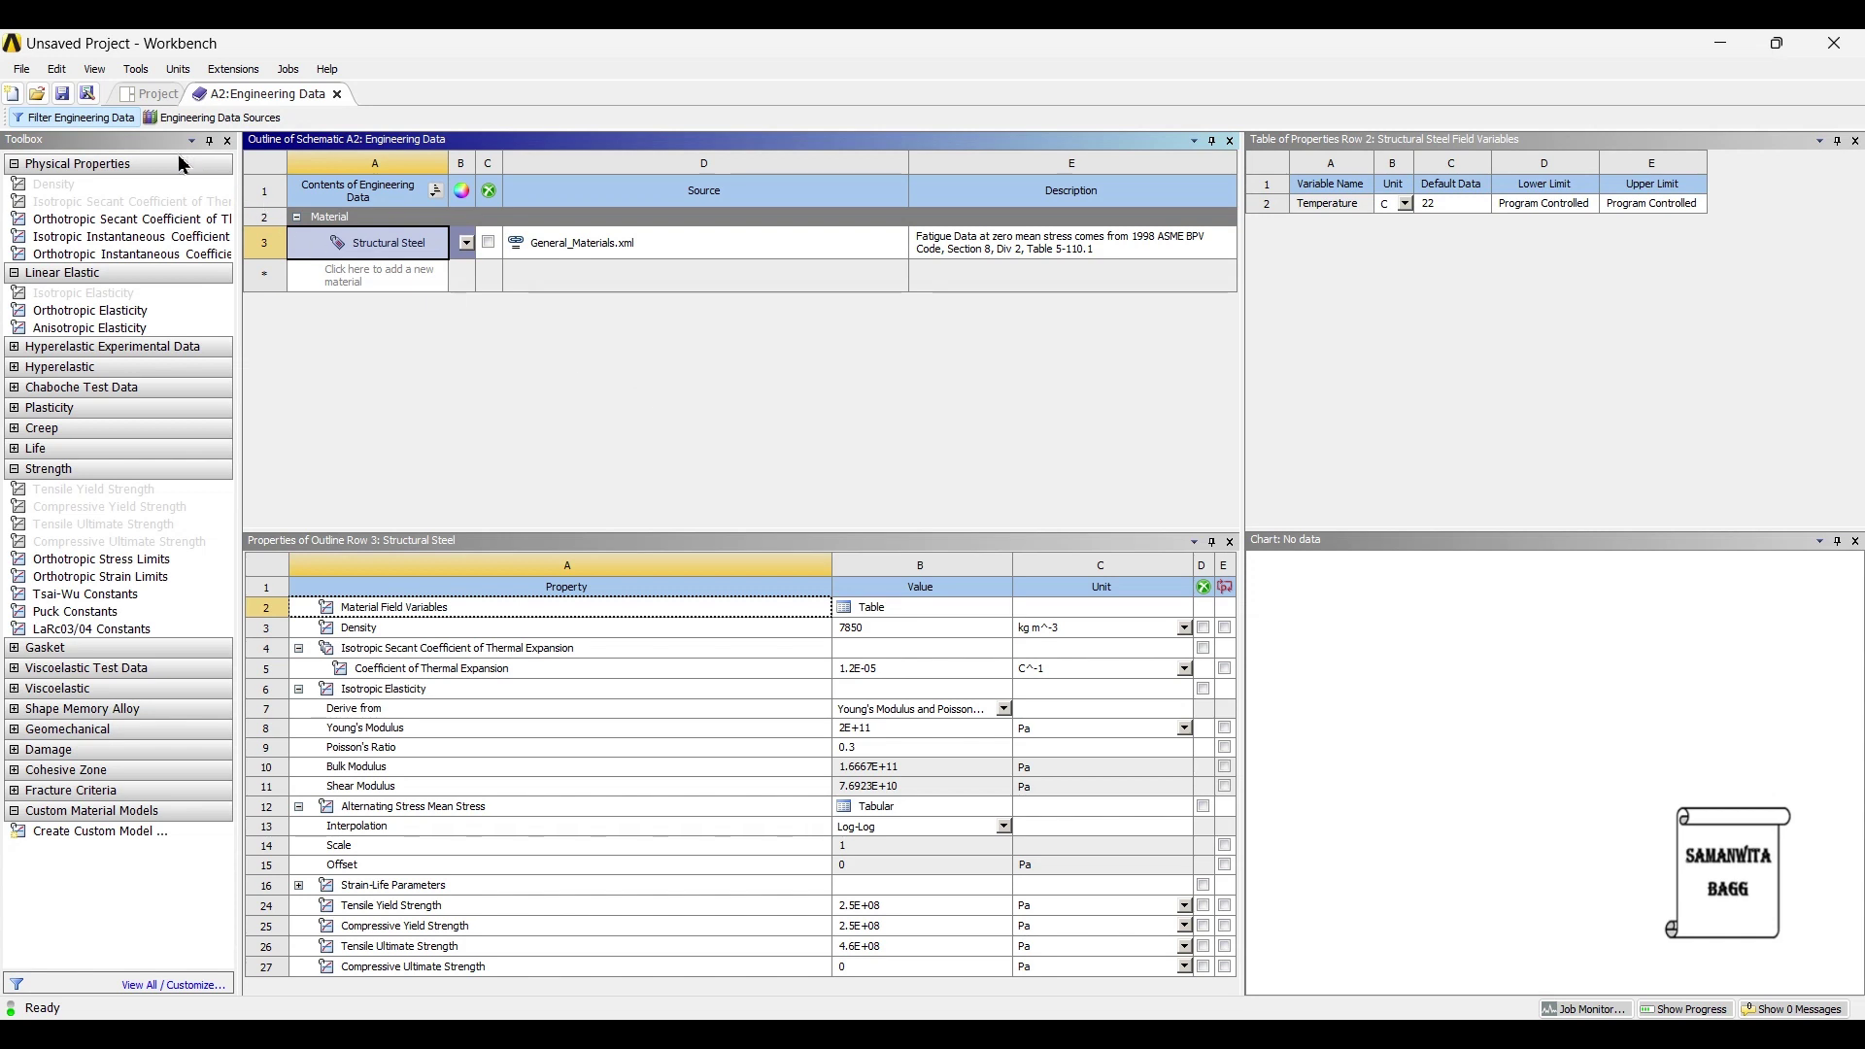
{"action": "left_click", "coordinate": [145, 94]}
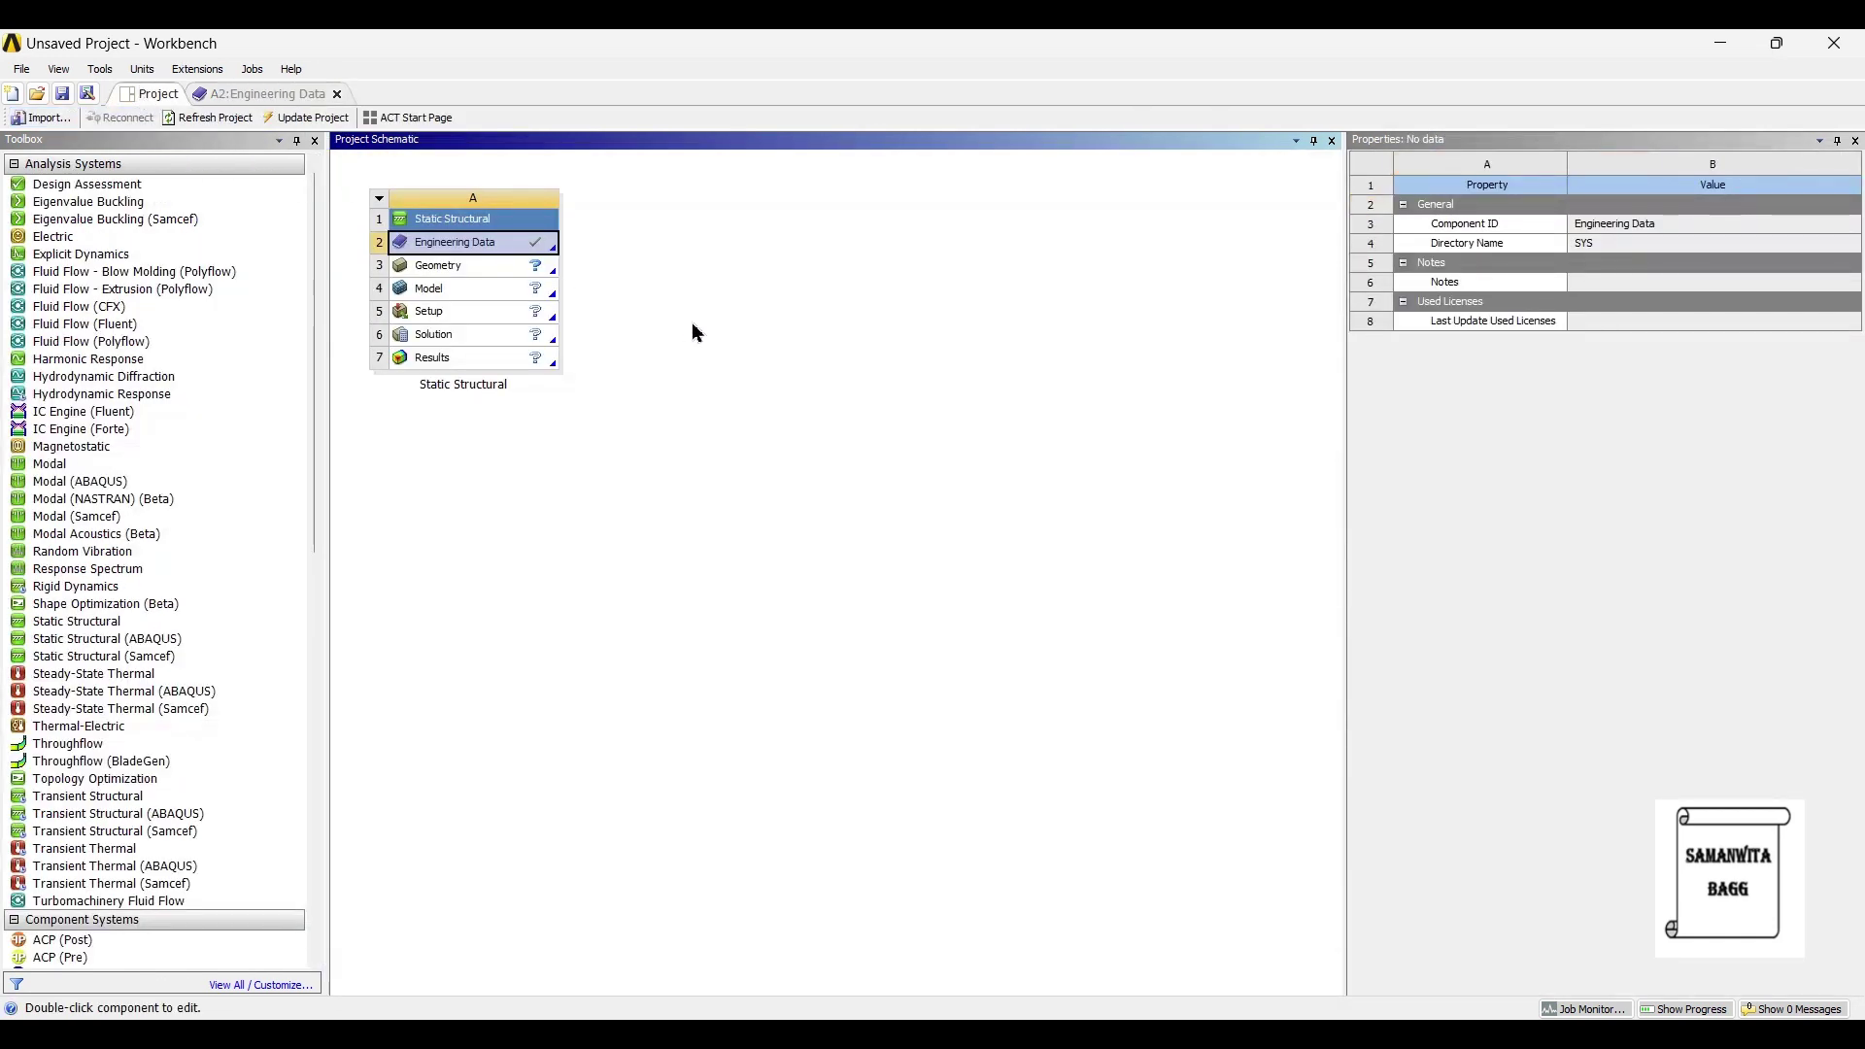
{"action": "left_click", "coordinate": [337, 95]}
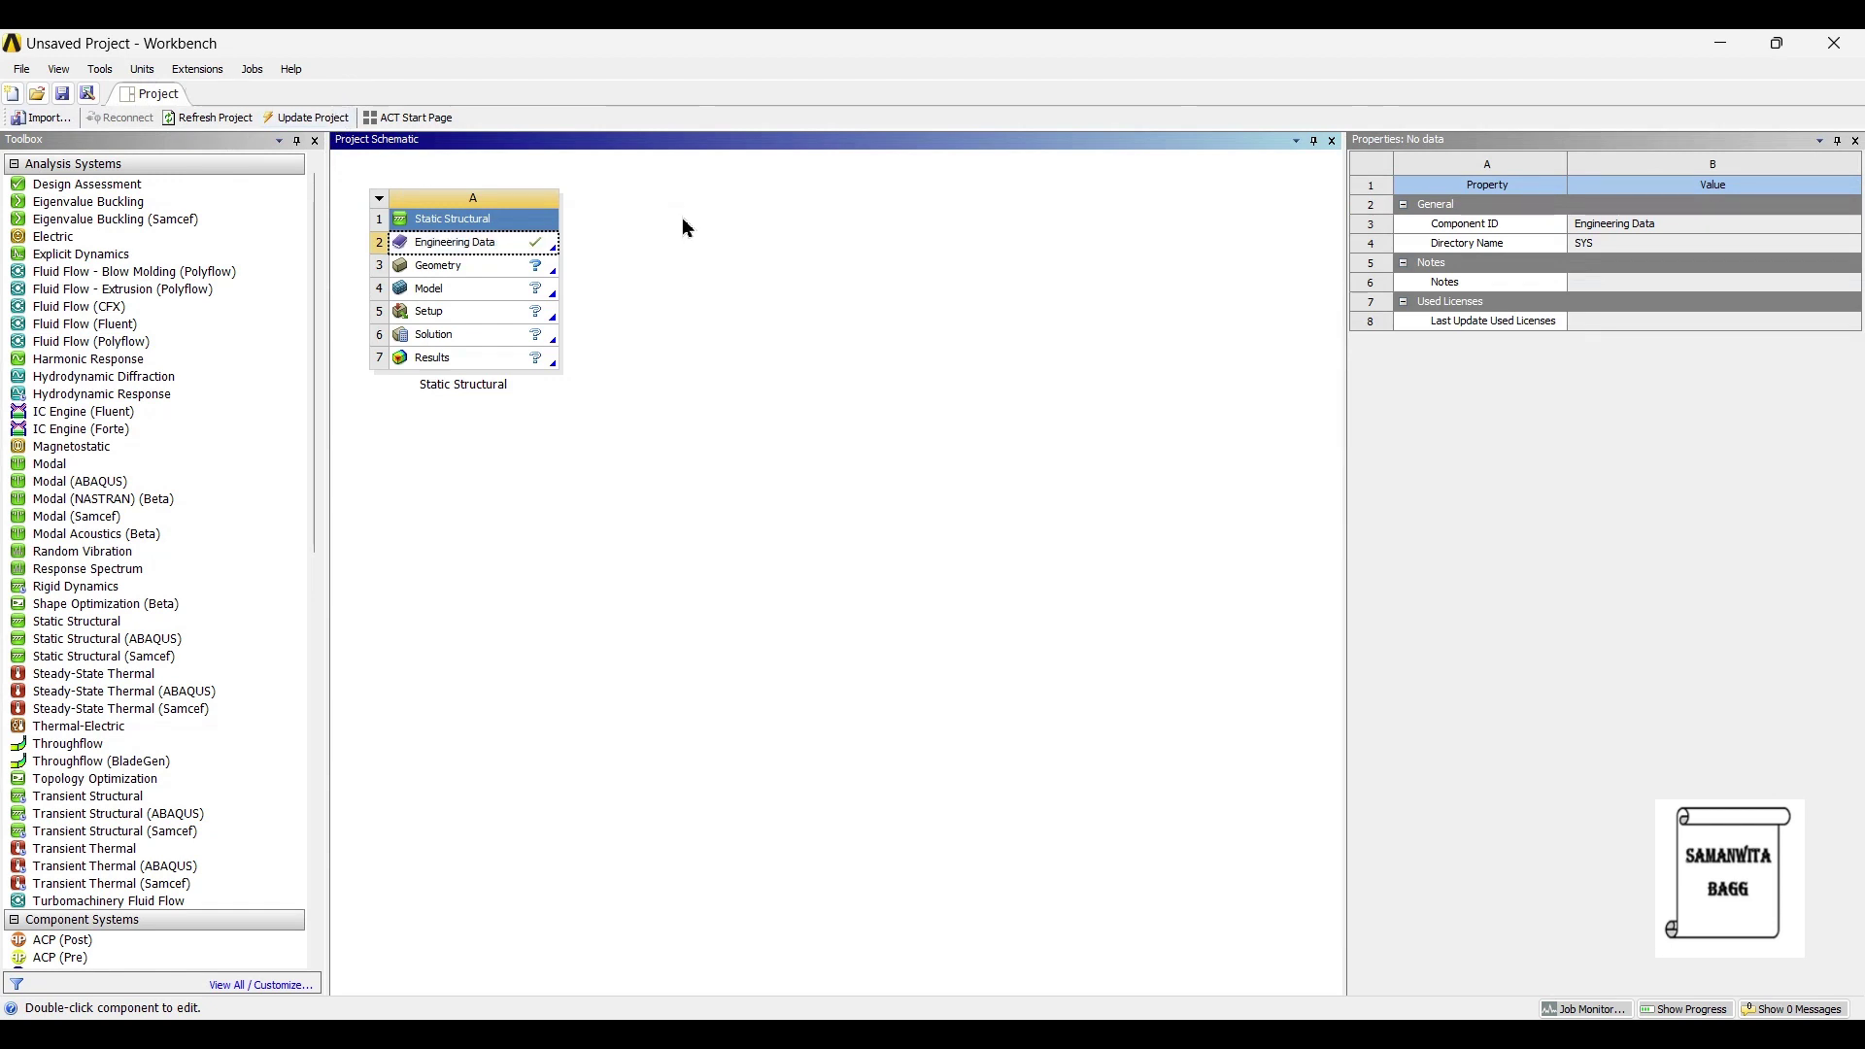
{"action": "left_click", "coordinate": [489, 276]}
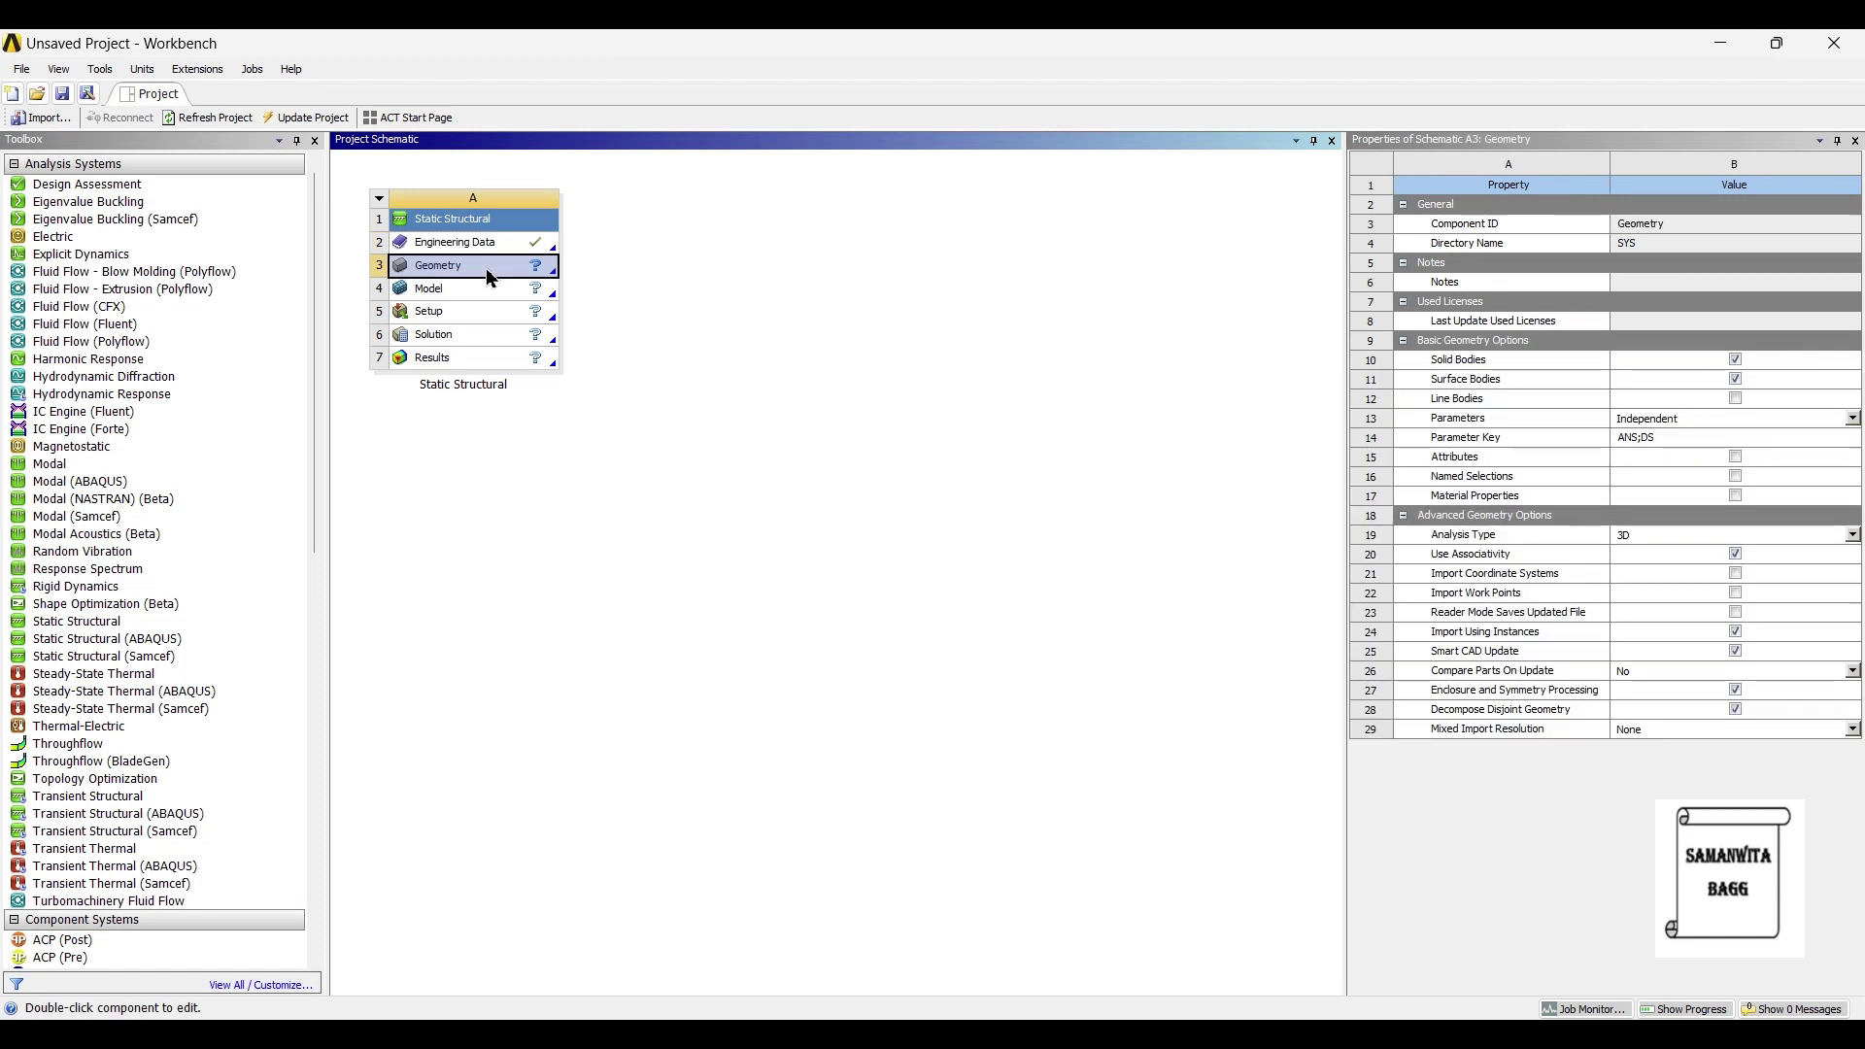
Step: Import Leaf Spring.STEP as the geometry and open the model in Mechanical
{"action": "right_click", "coordinate": [489, 273]}
{"action": "mouse_move", "coordinate": [643, 321]}
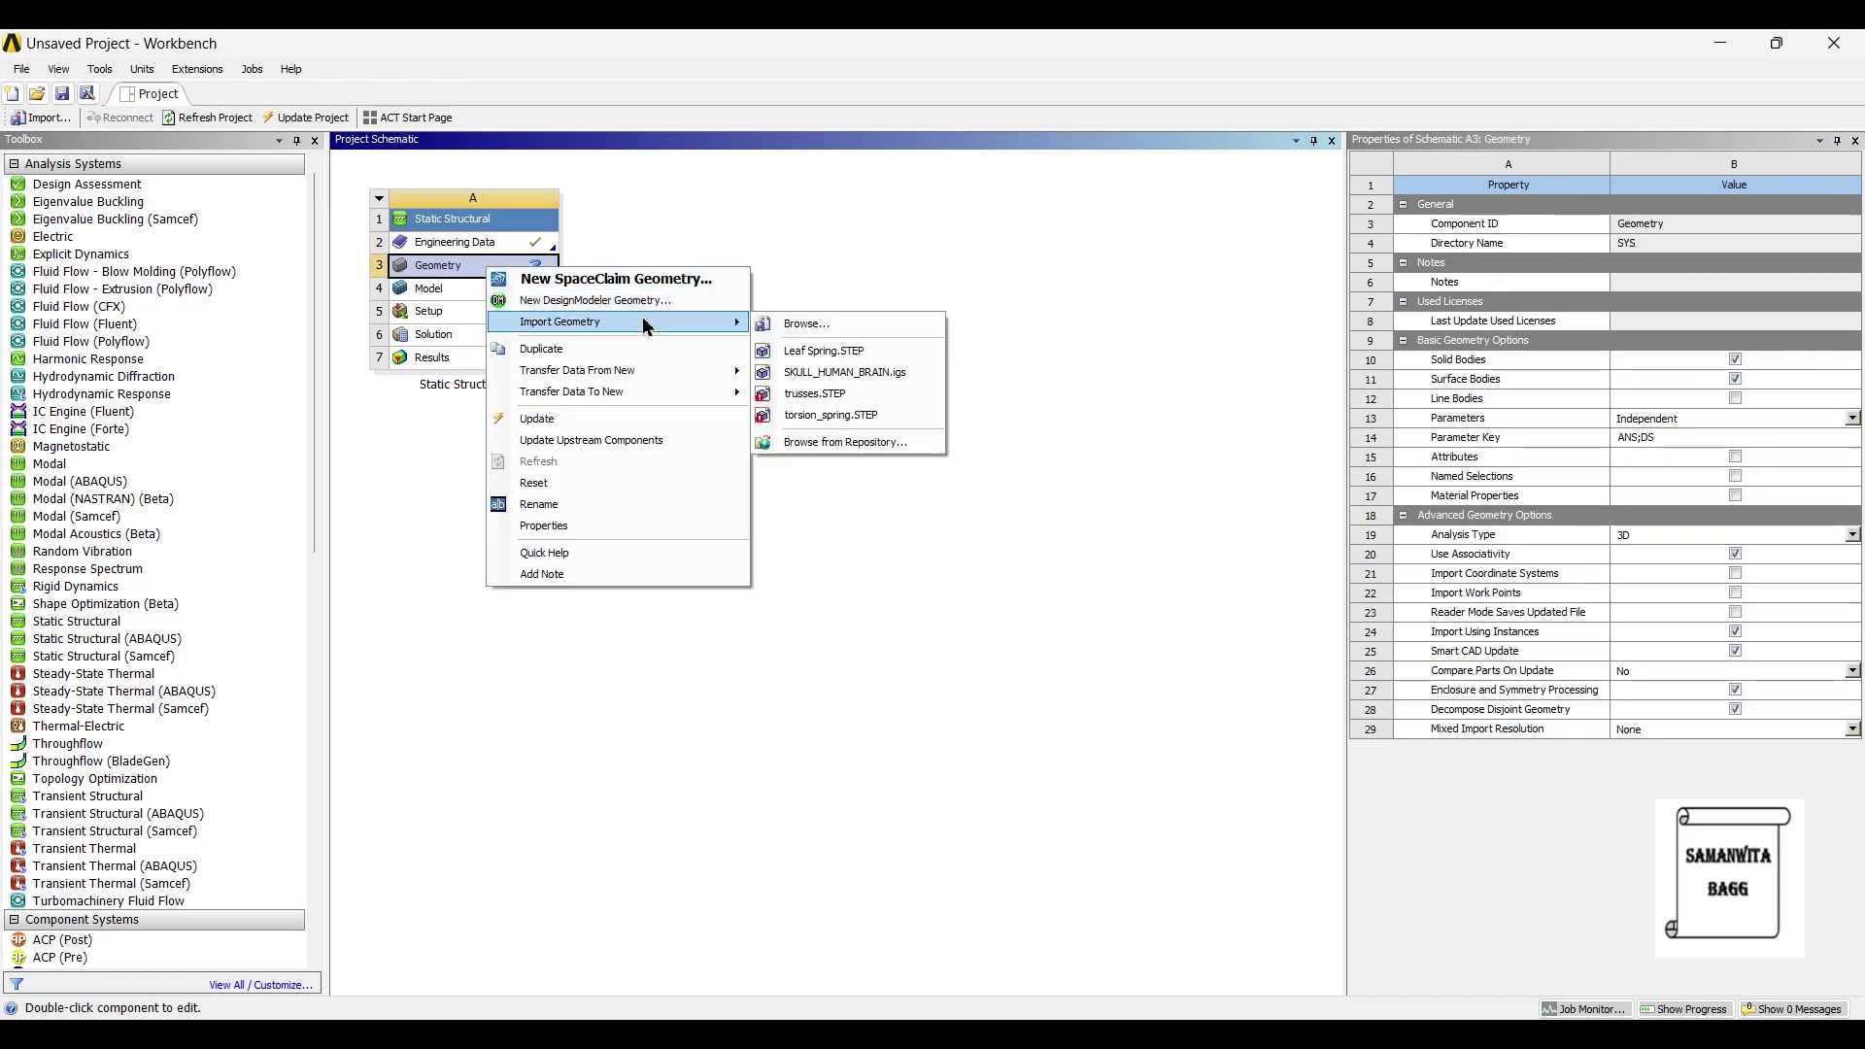
{"action": "left_click", "coordinate": [869, 352]}
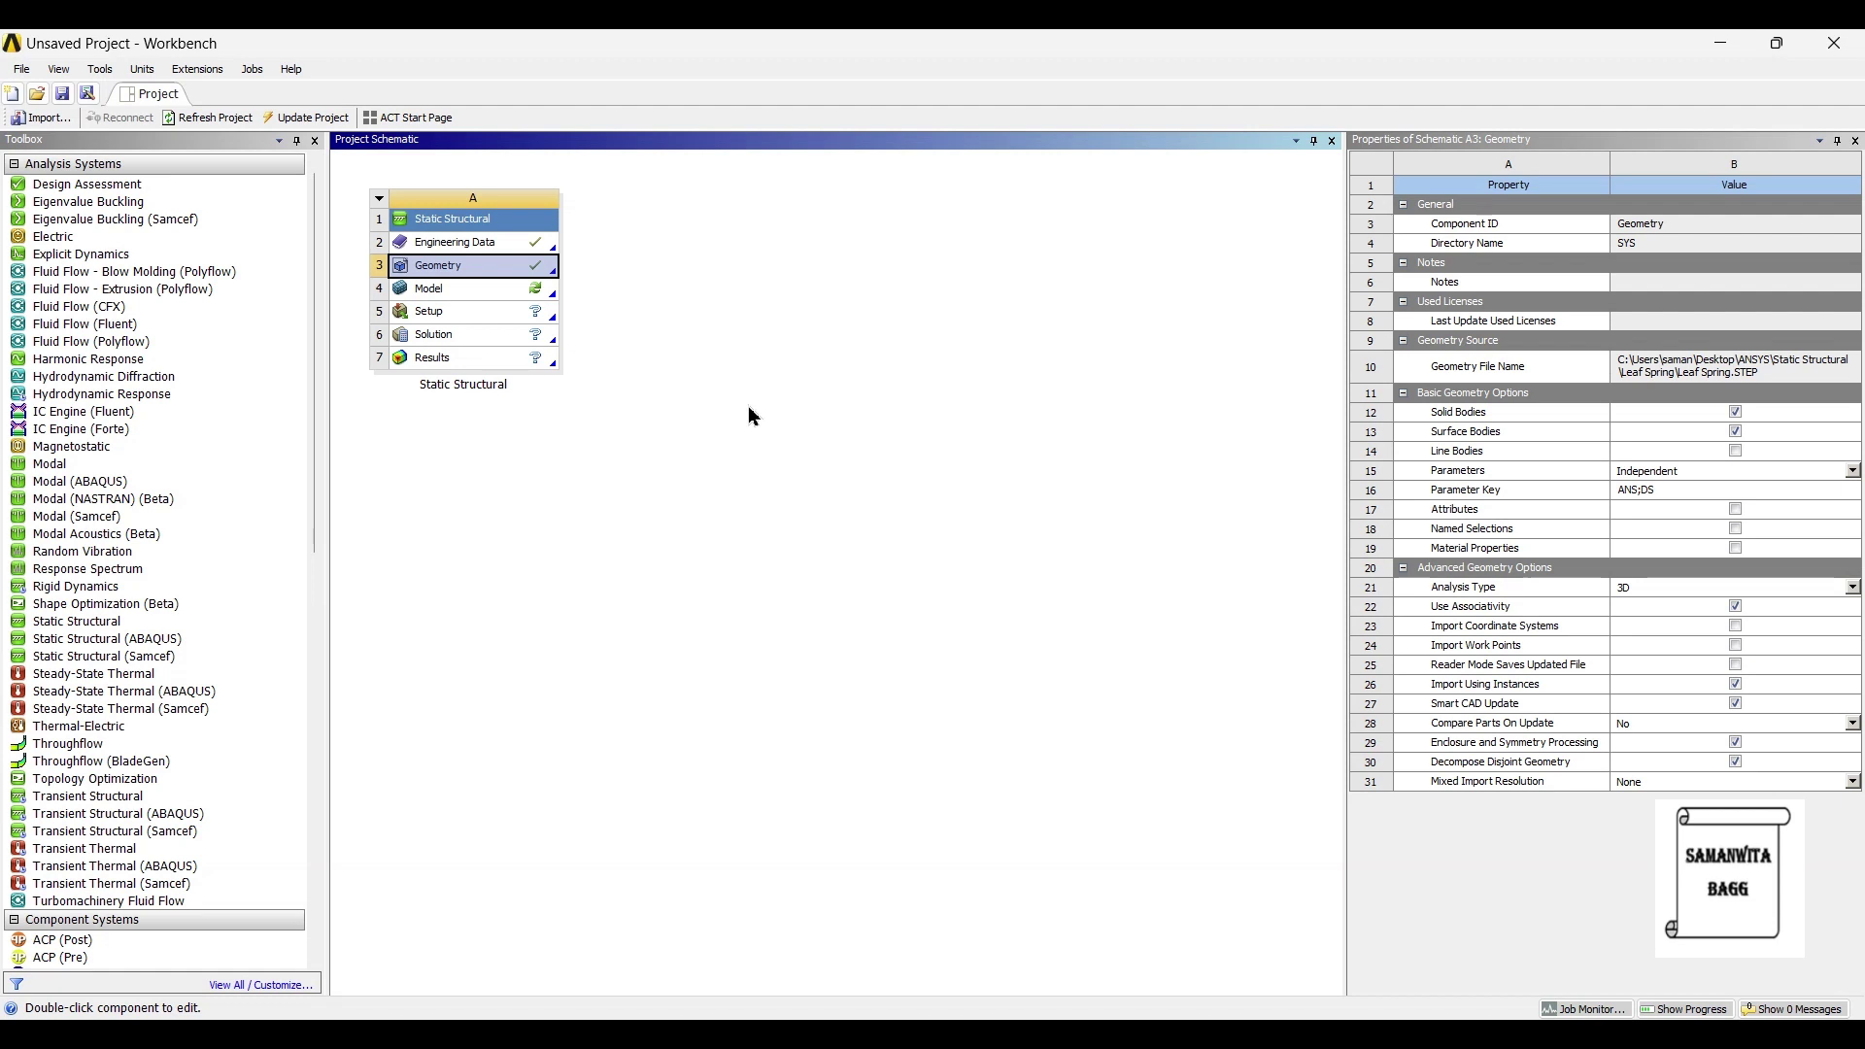
{"action": "double_click", "coordinate": [465, 293]}
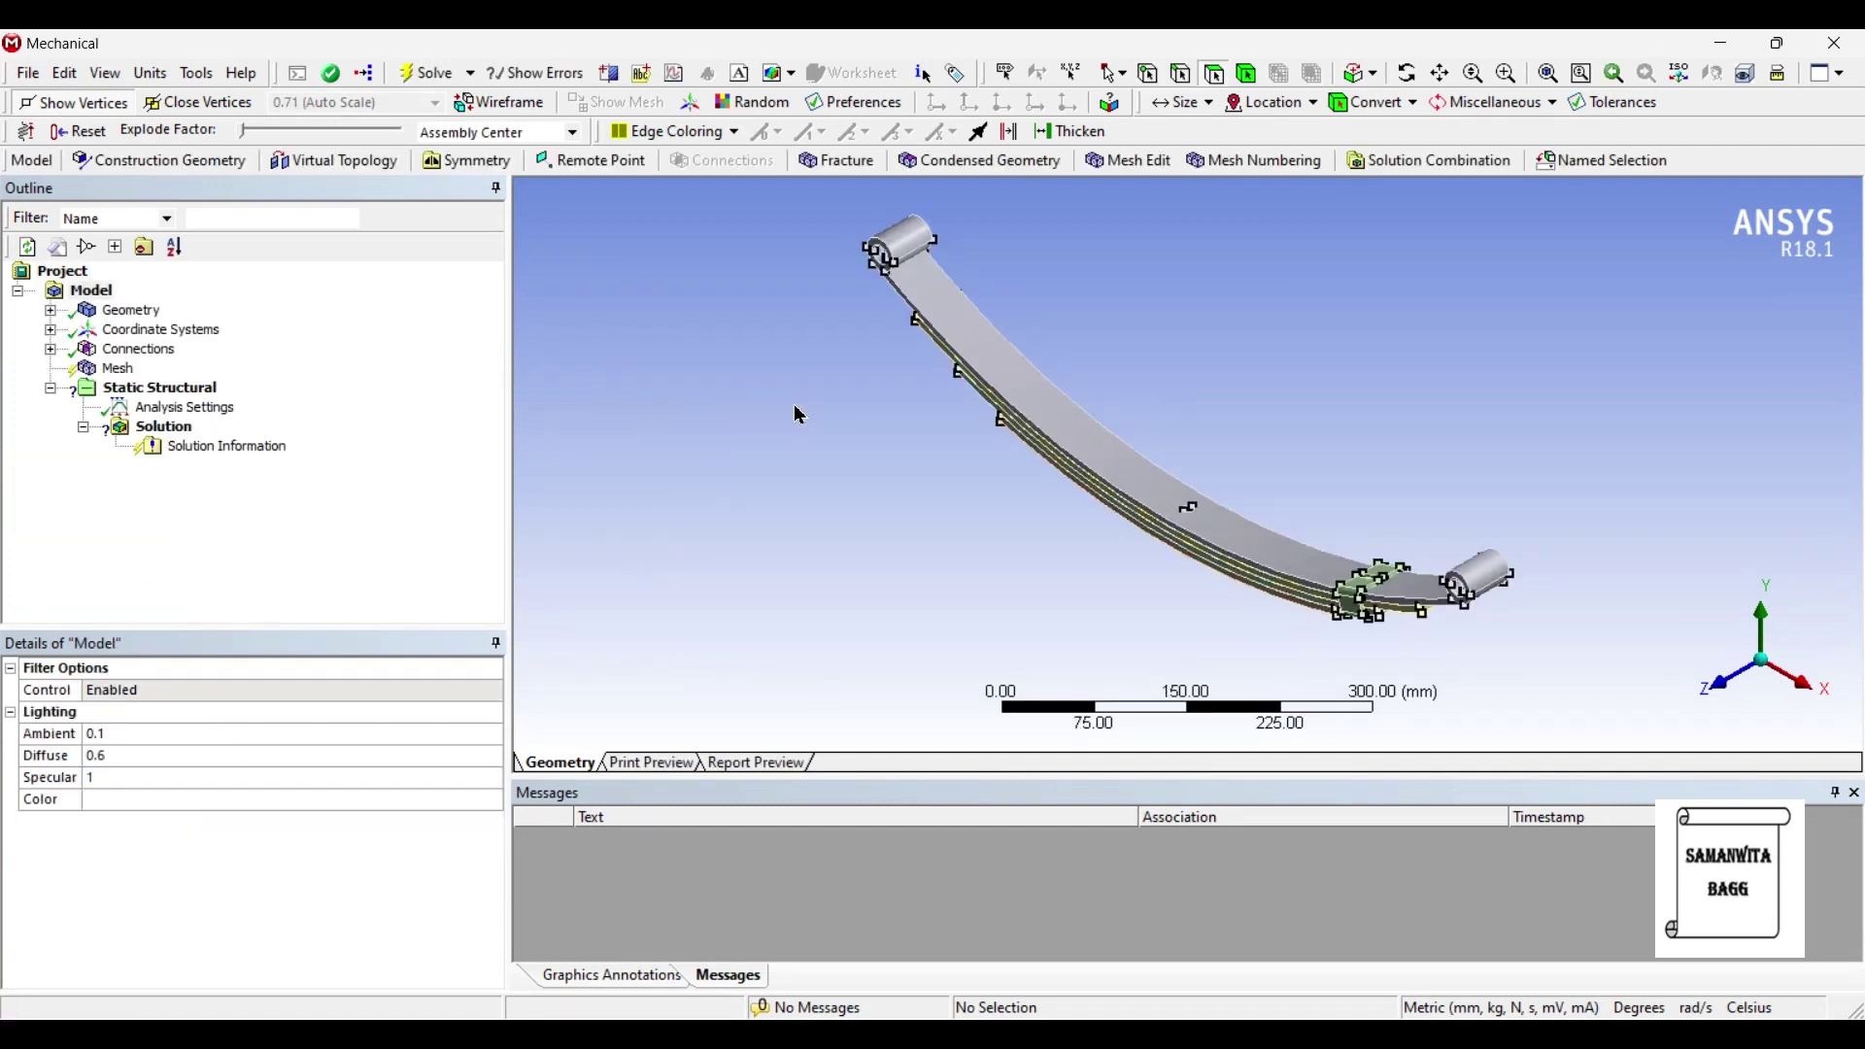
Step: Set the mesh Relevance Center to Fine and generate the leaf spring mesh
{"action": "left_click", "coordinate": [117, 369]}
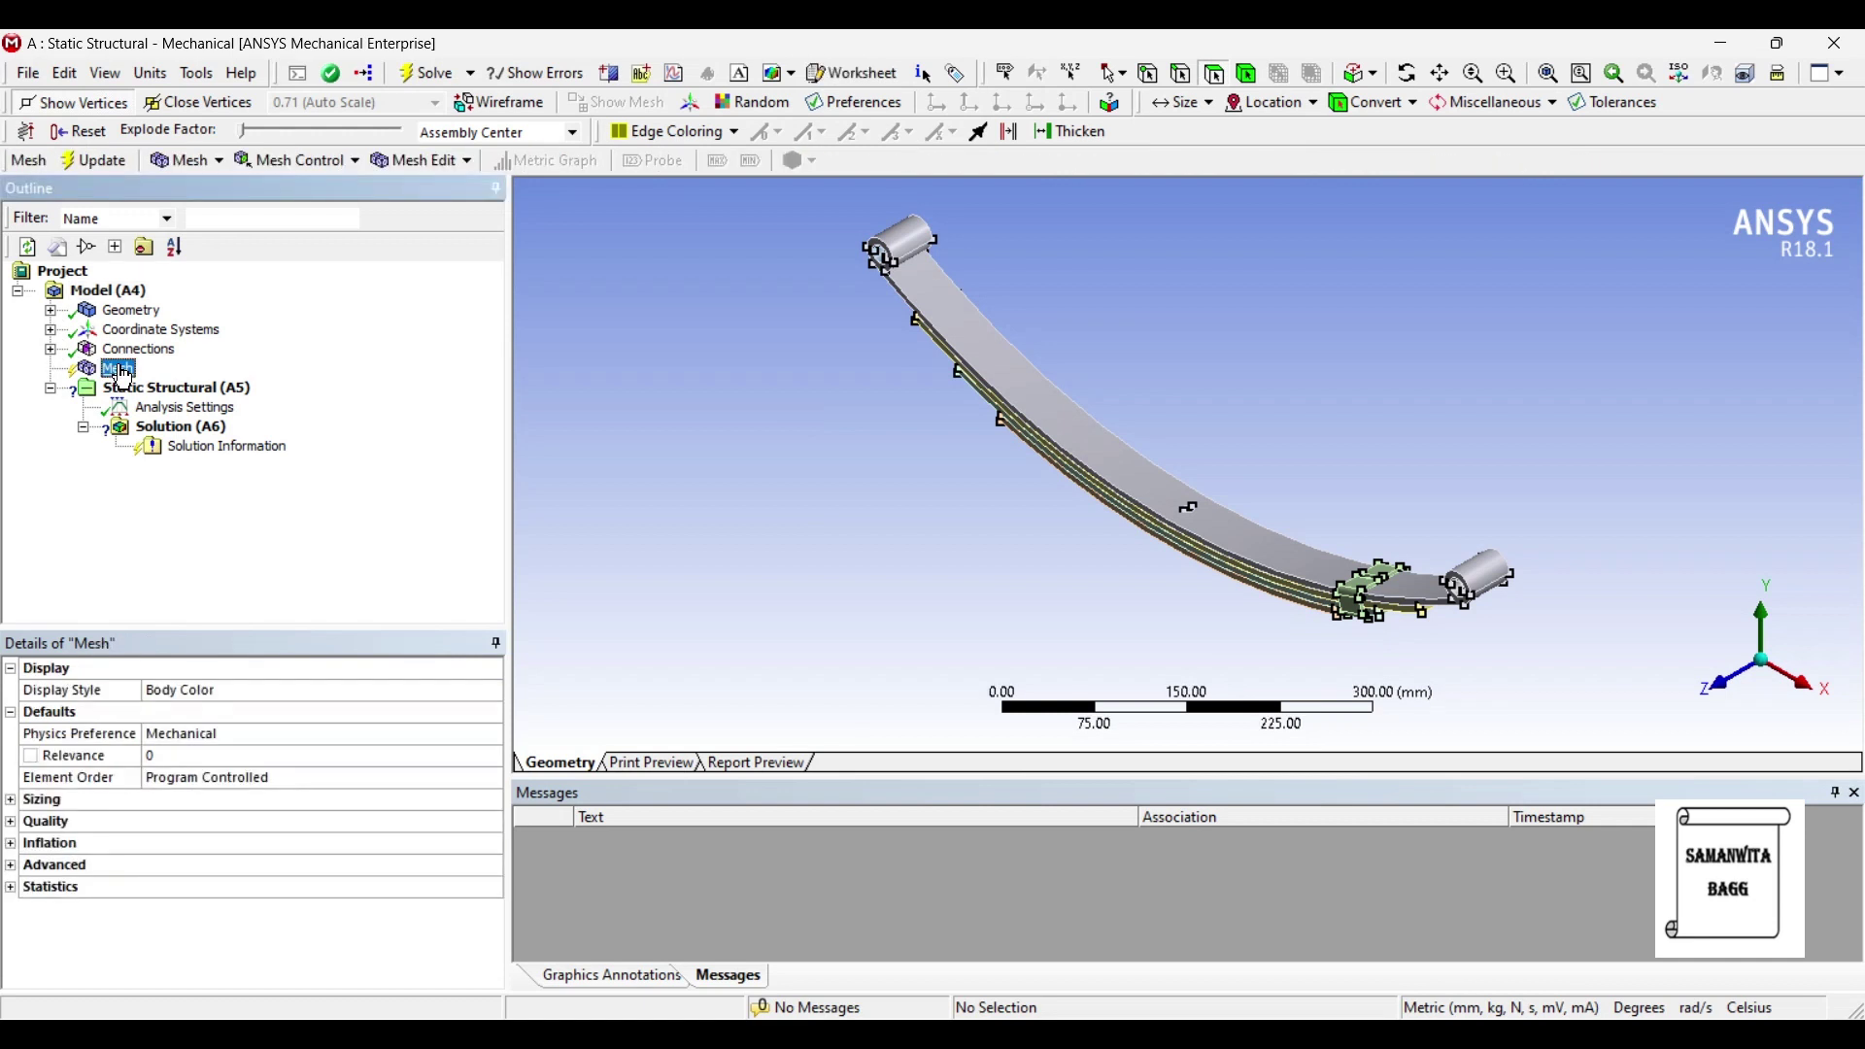
{"action": "left_click", "coordinate": [10, 802]}
{"action": "left_click", "coordinate": [245, 842]}
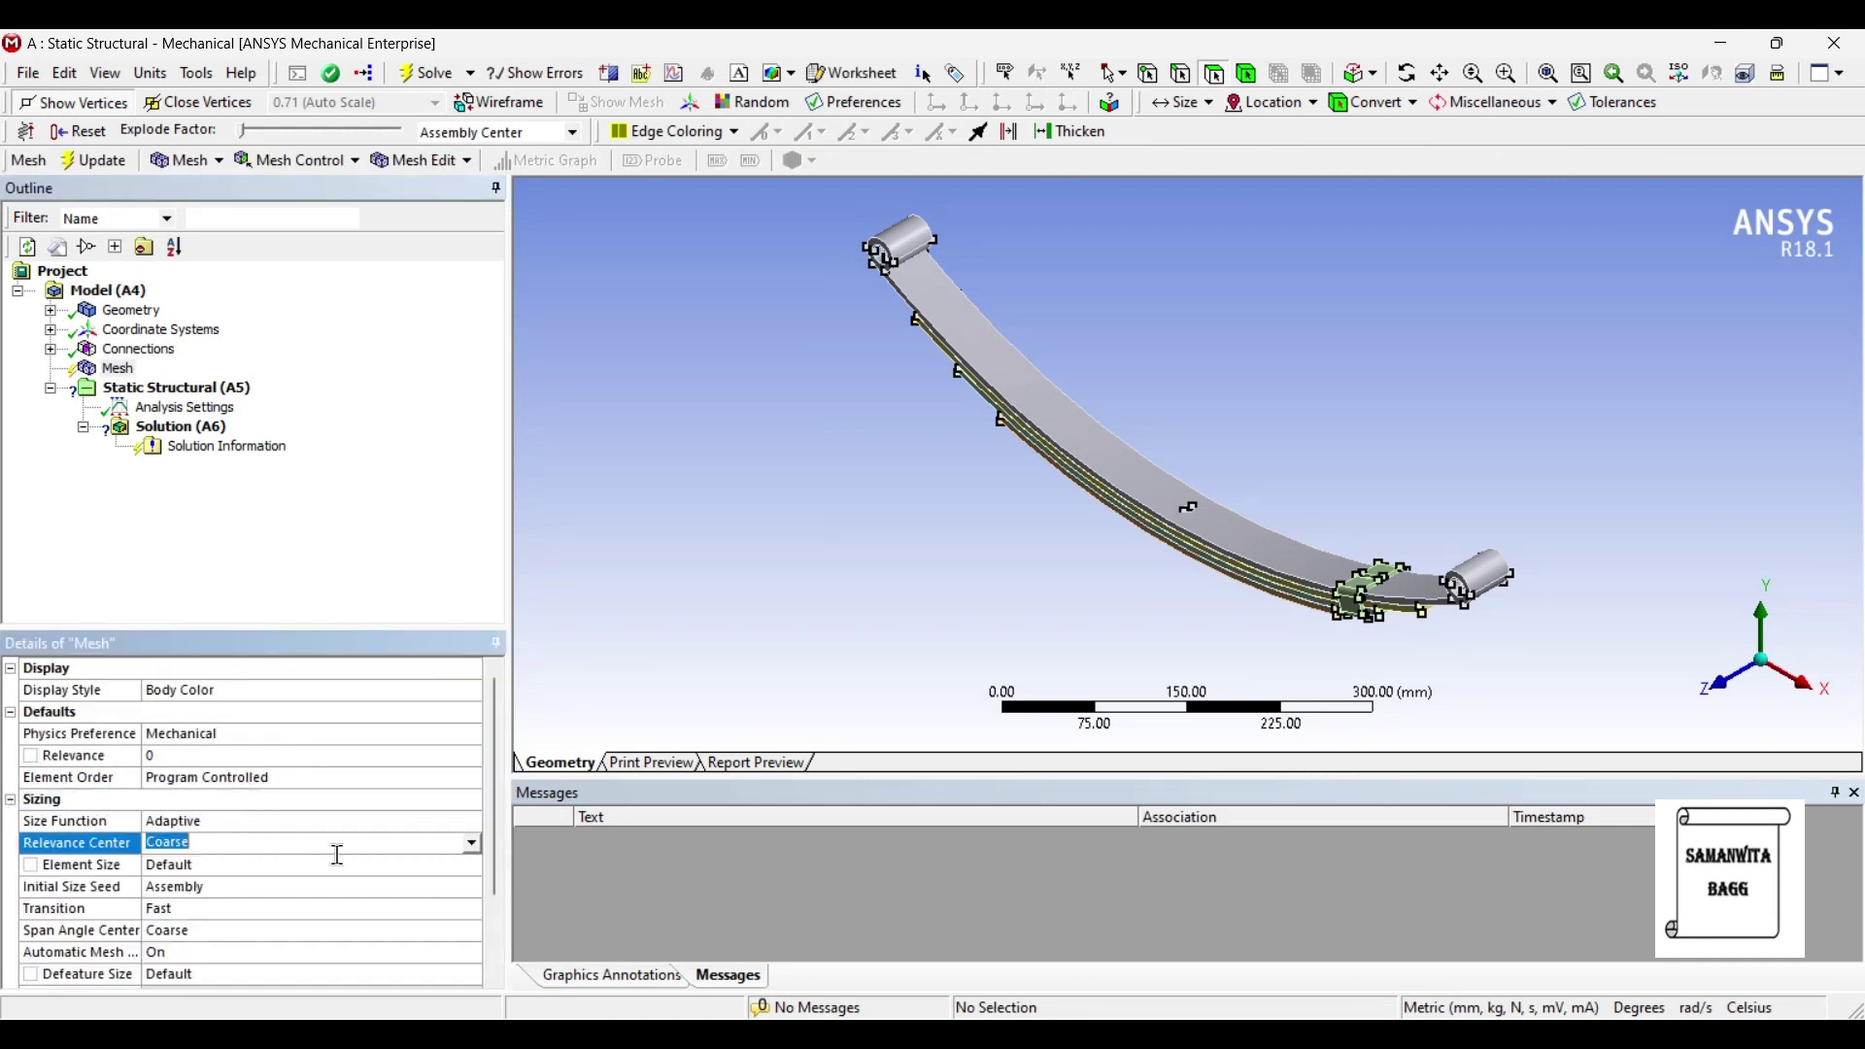
{"action": "left_click", "coordinate": [471, 843]}
{"action": "left_click", "coordinate": [245, 889]}
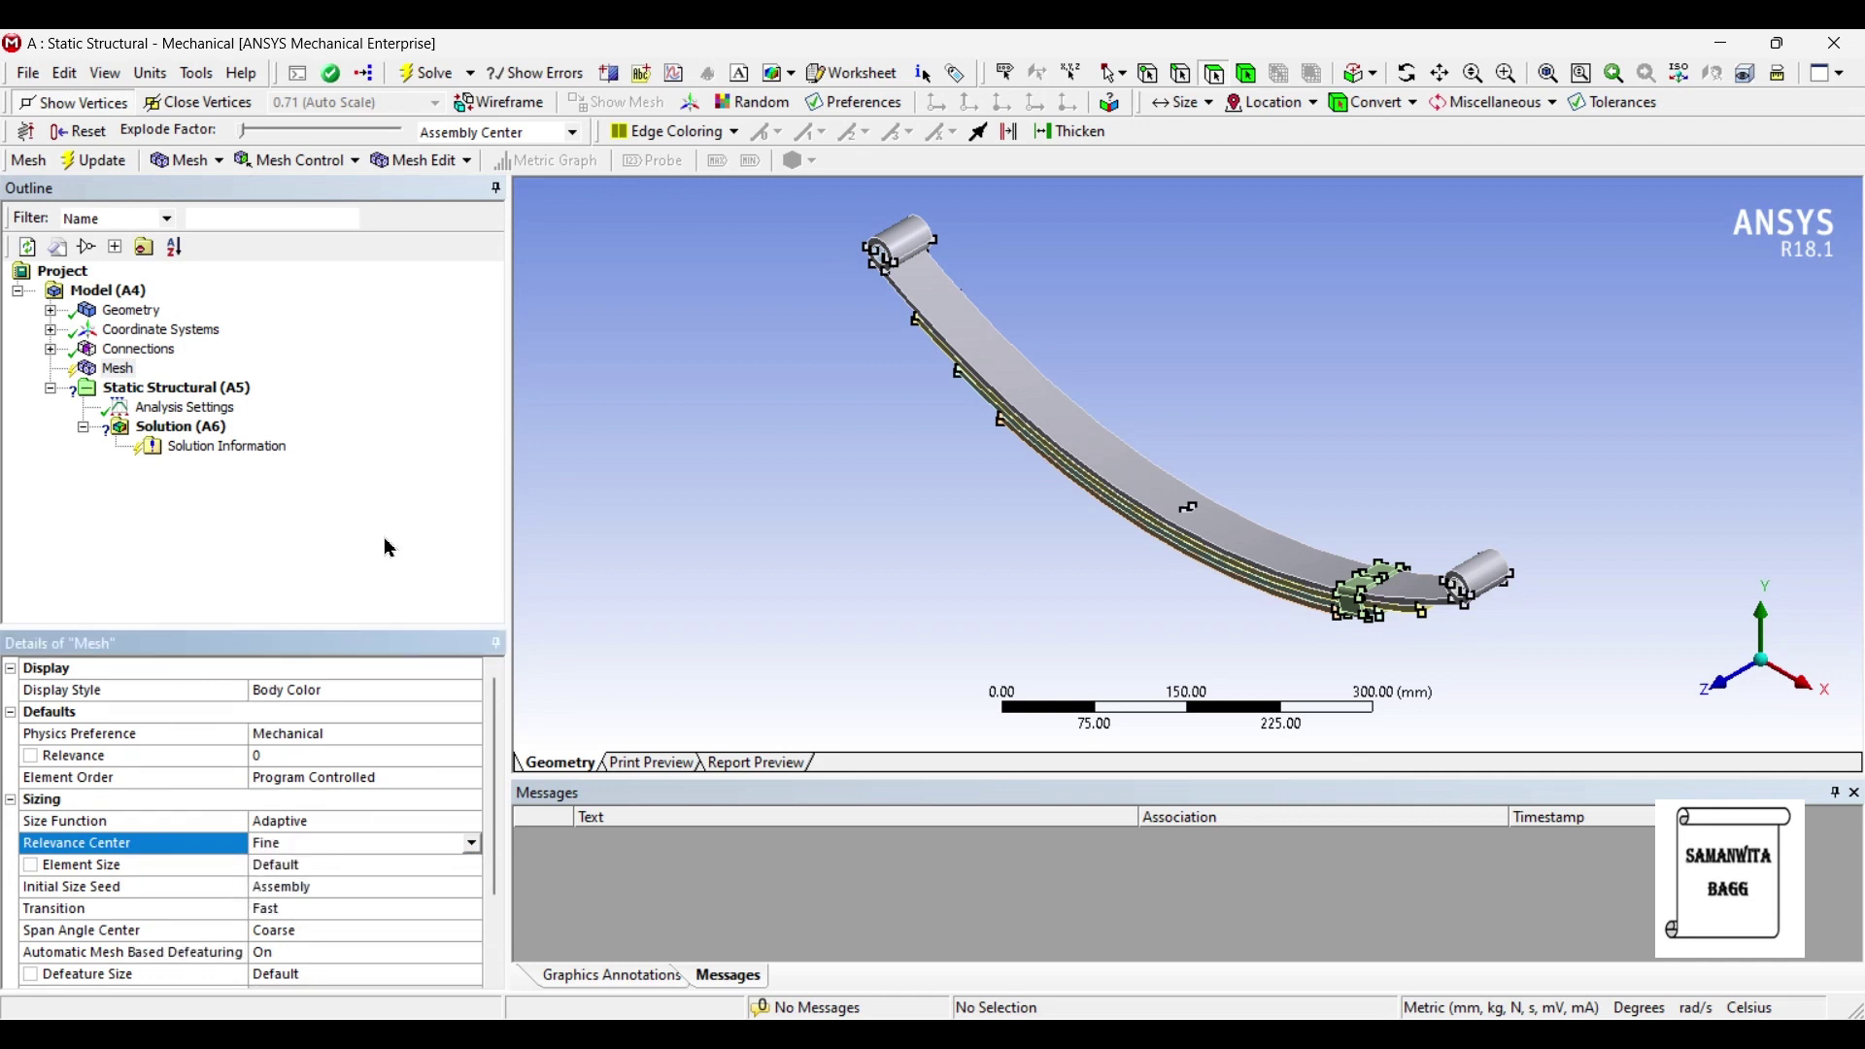
{"action": "left_click", "coordinate": [95, 161]}
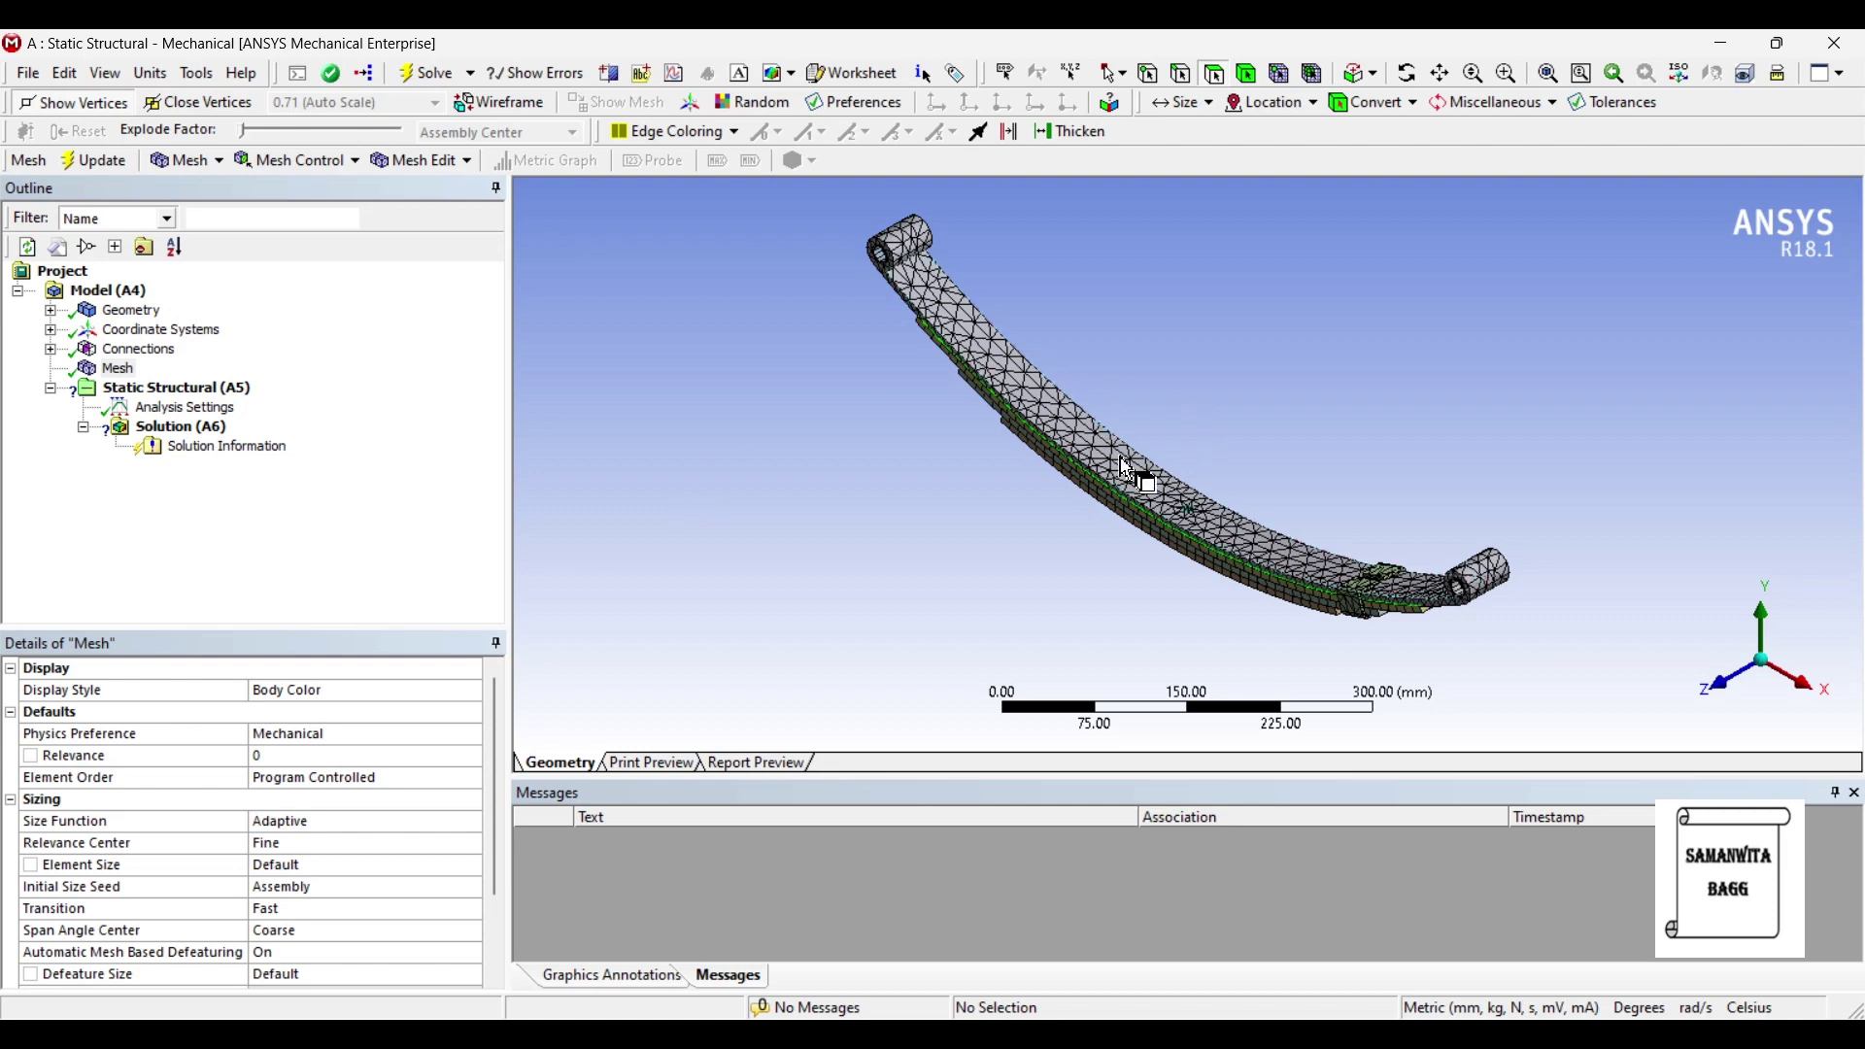
{"action": "scroll", "coordinate": [1115, 479], "scroll_direction": "up", "scroll_amount": 2}
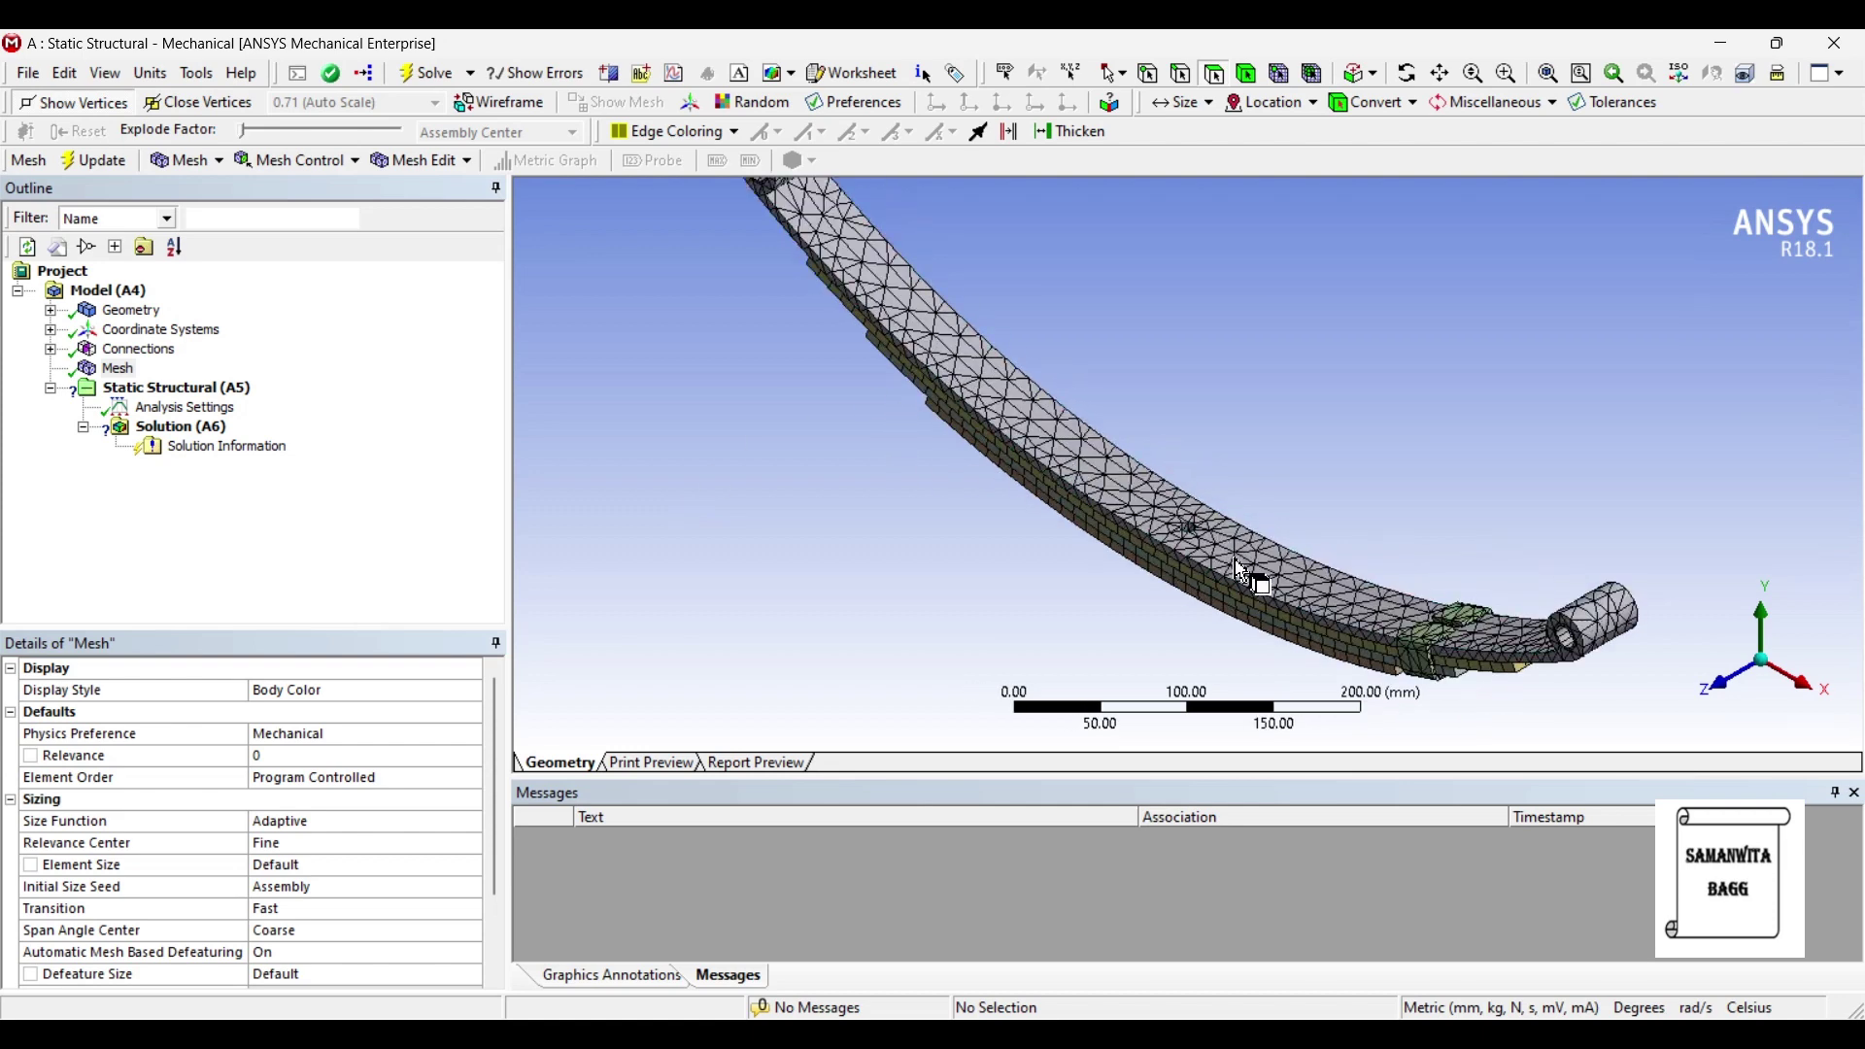
{"action": "middle_click_drag", "start_coordinate": [1257, 588], "coordinate": [1340, 544]}
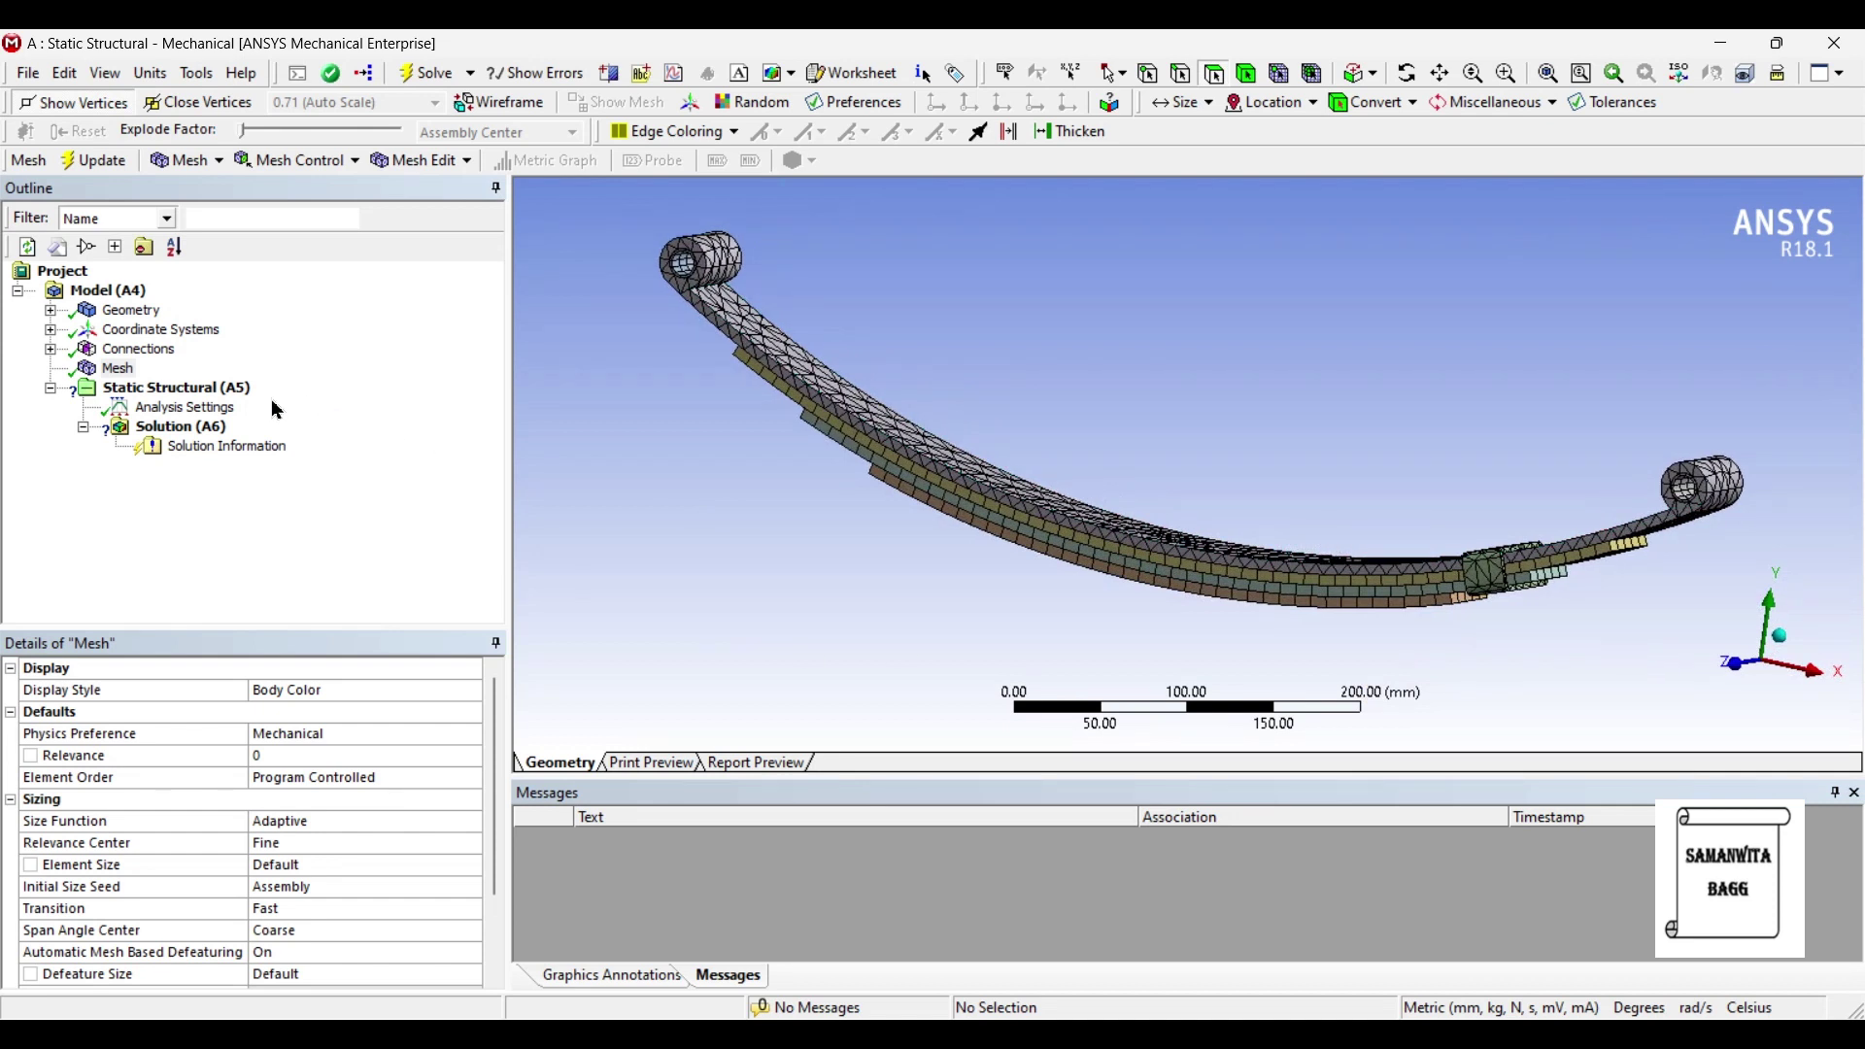
Step: Insert a Fixed Support and select the two left-end eye cylinder faces
{"action": "left_click", "coordinate": [180, 391]}
{"action": "right_click", "coordinate": [175, 406]}
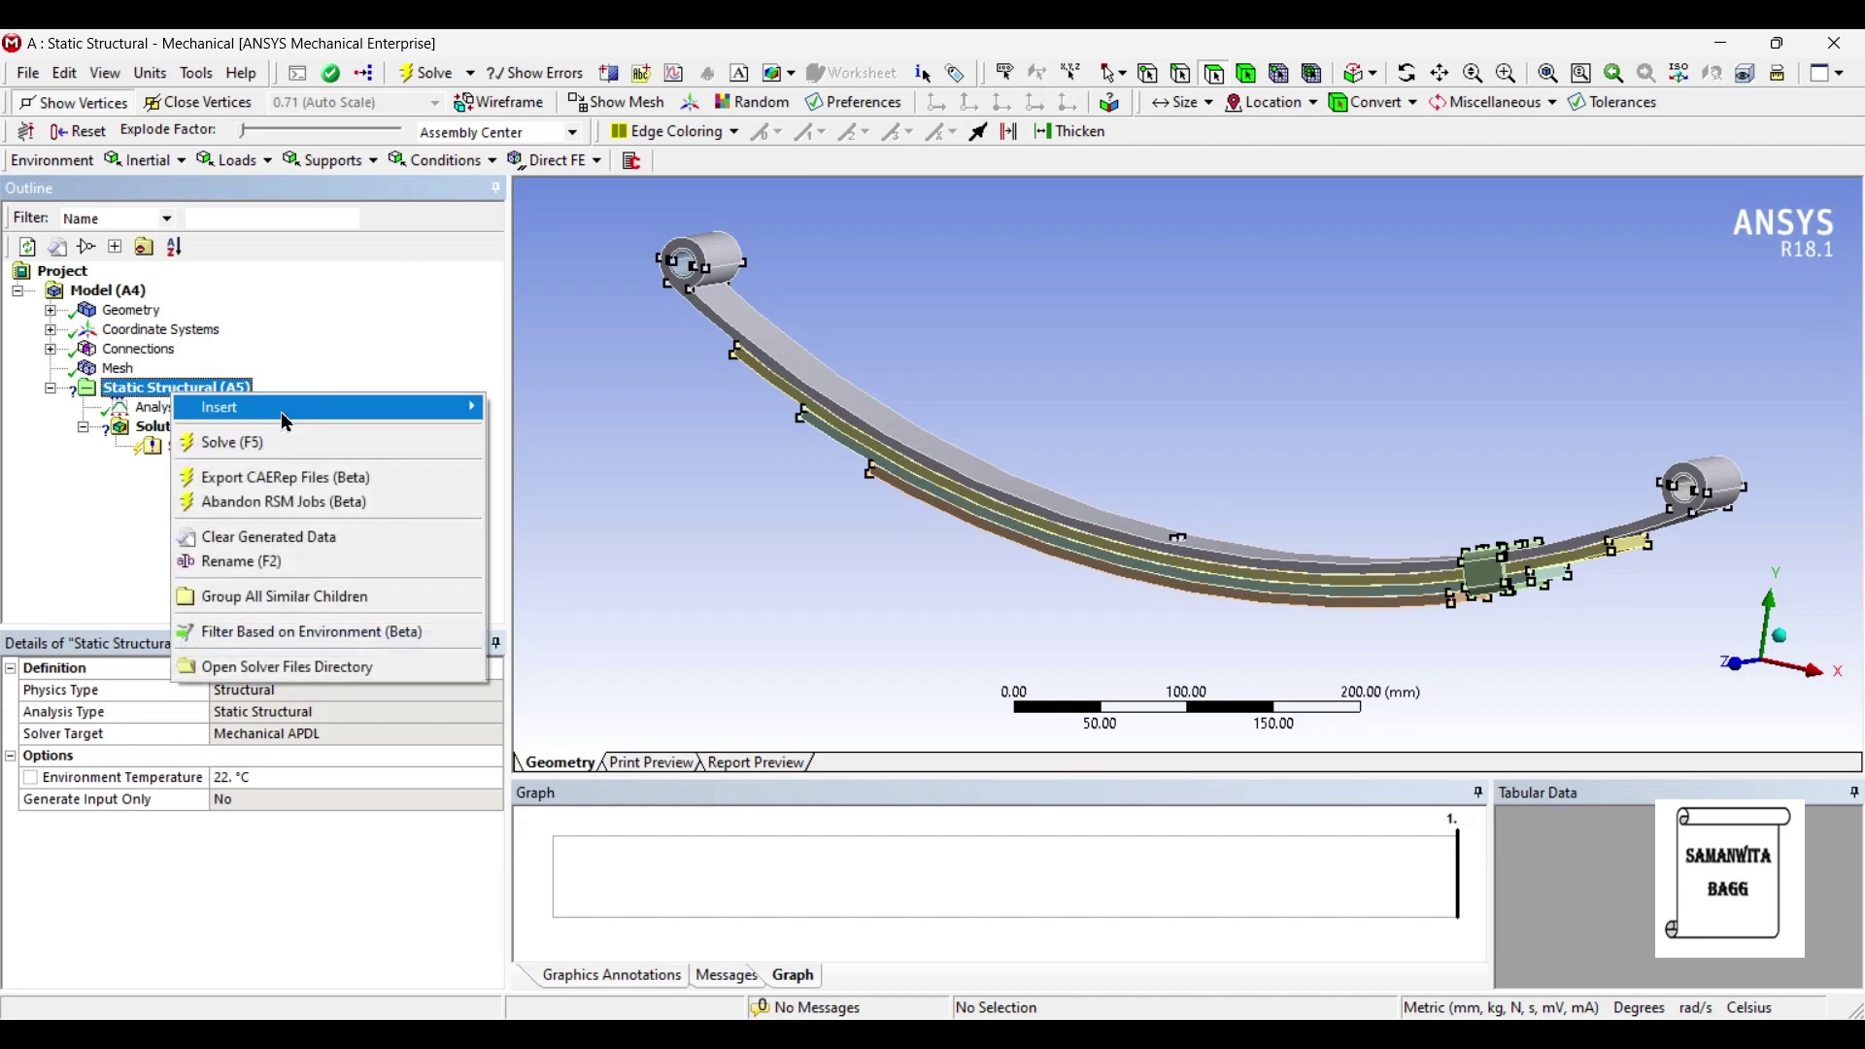
{"action": "mouse_move", "coordinate": [412, 408]}
{"action": "left_click", "coordinate": [620, 631]}
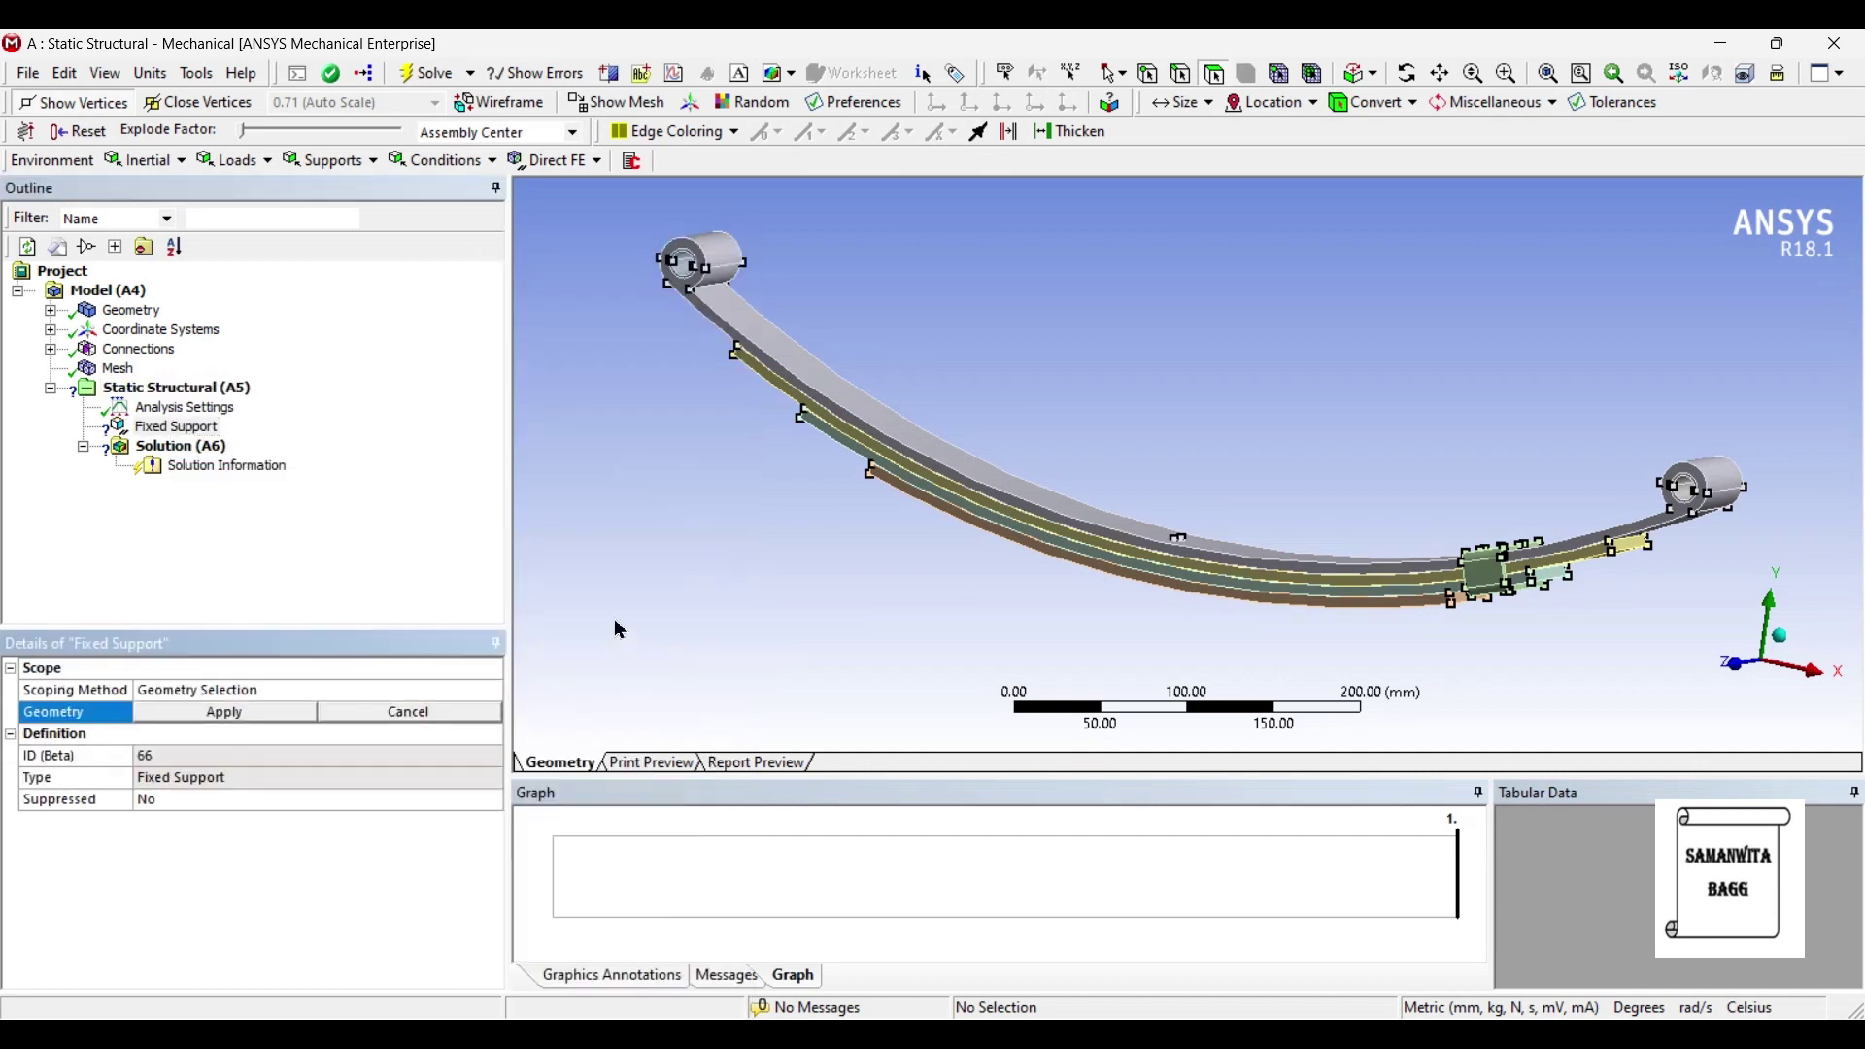
{"action": "left_click", "coordinate": [699, 276]}
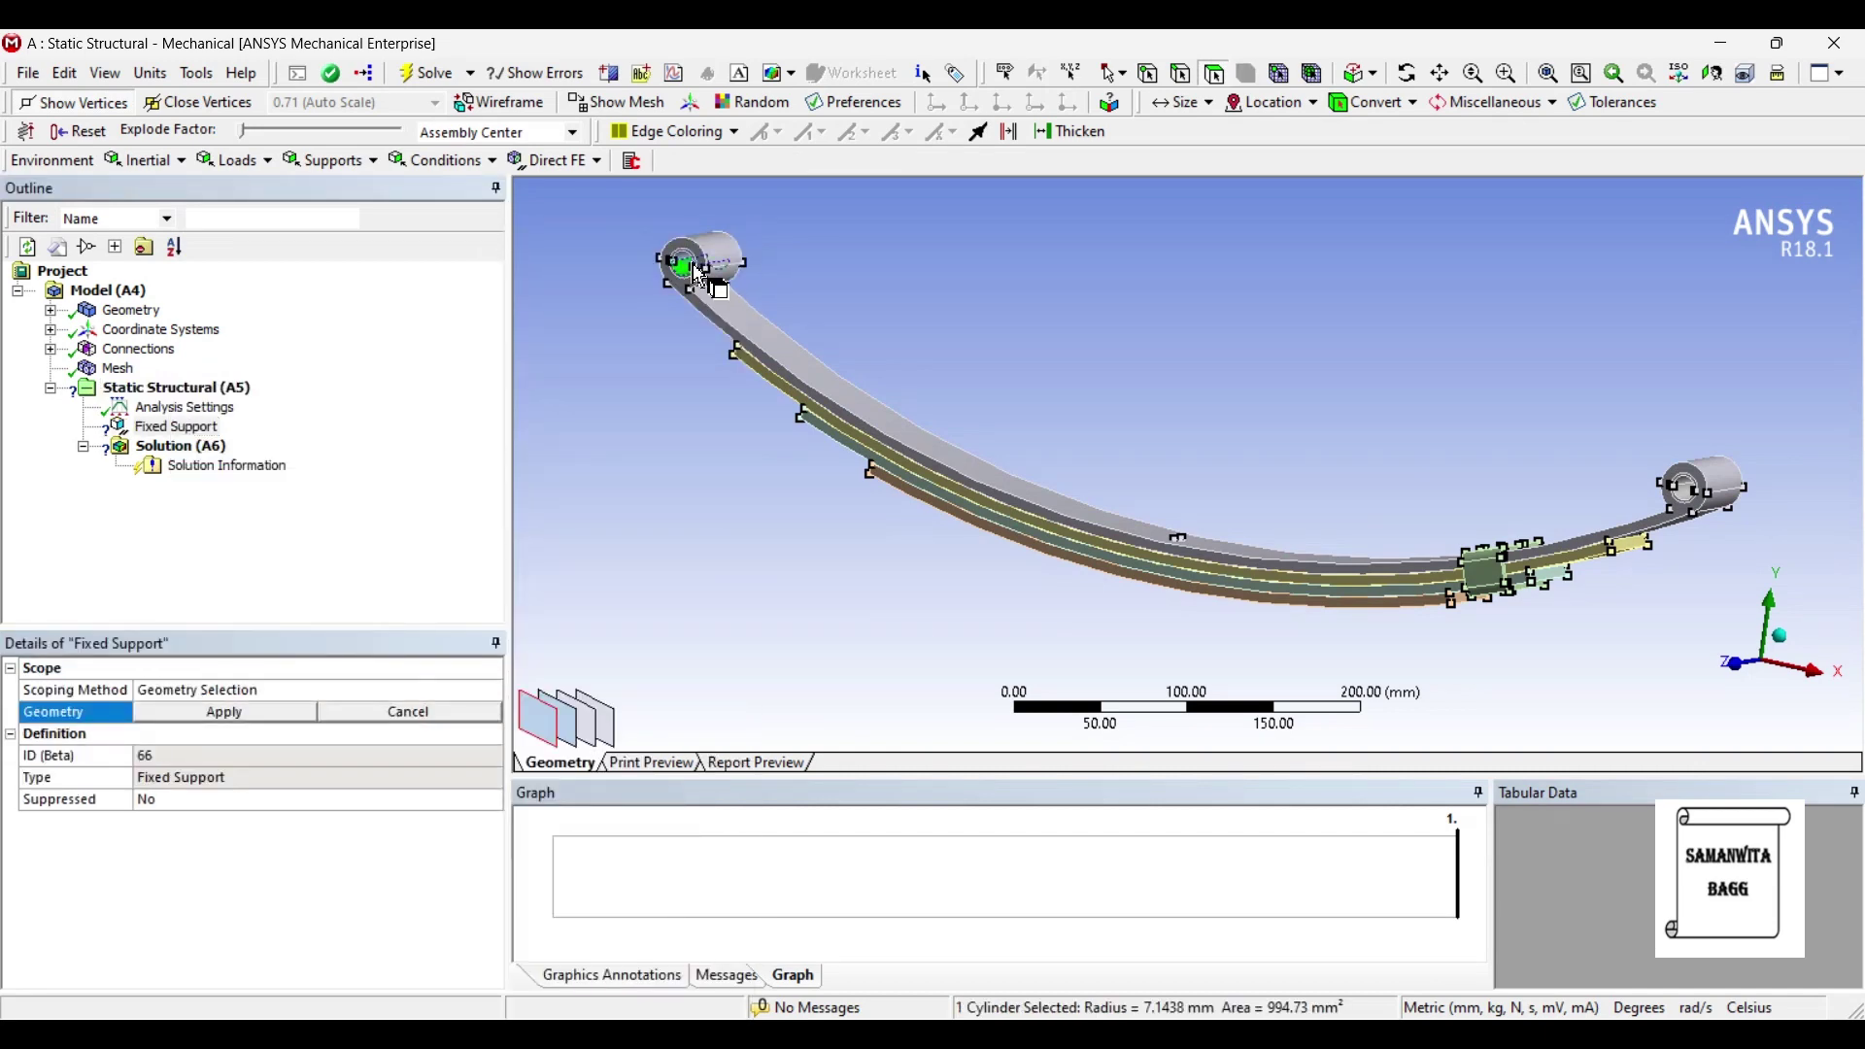
{"action": "left_click", "coordinate": [716, 269], "text": "ctrl"}
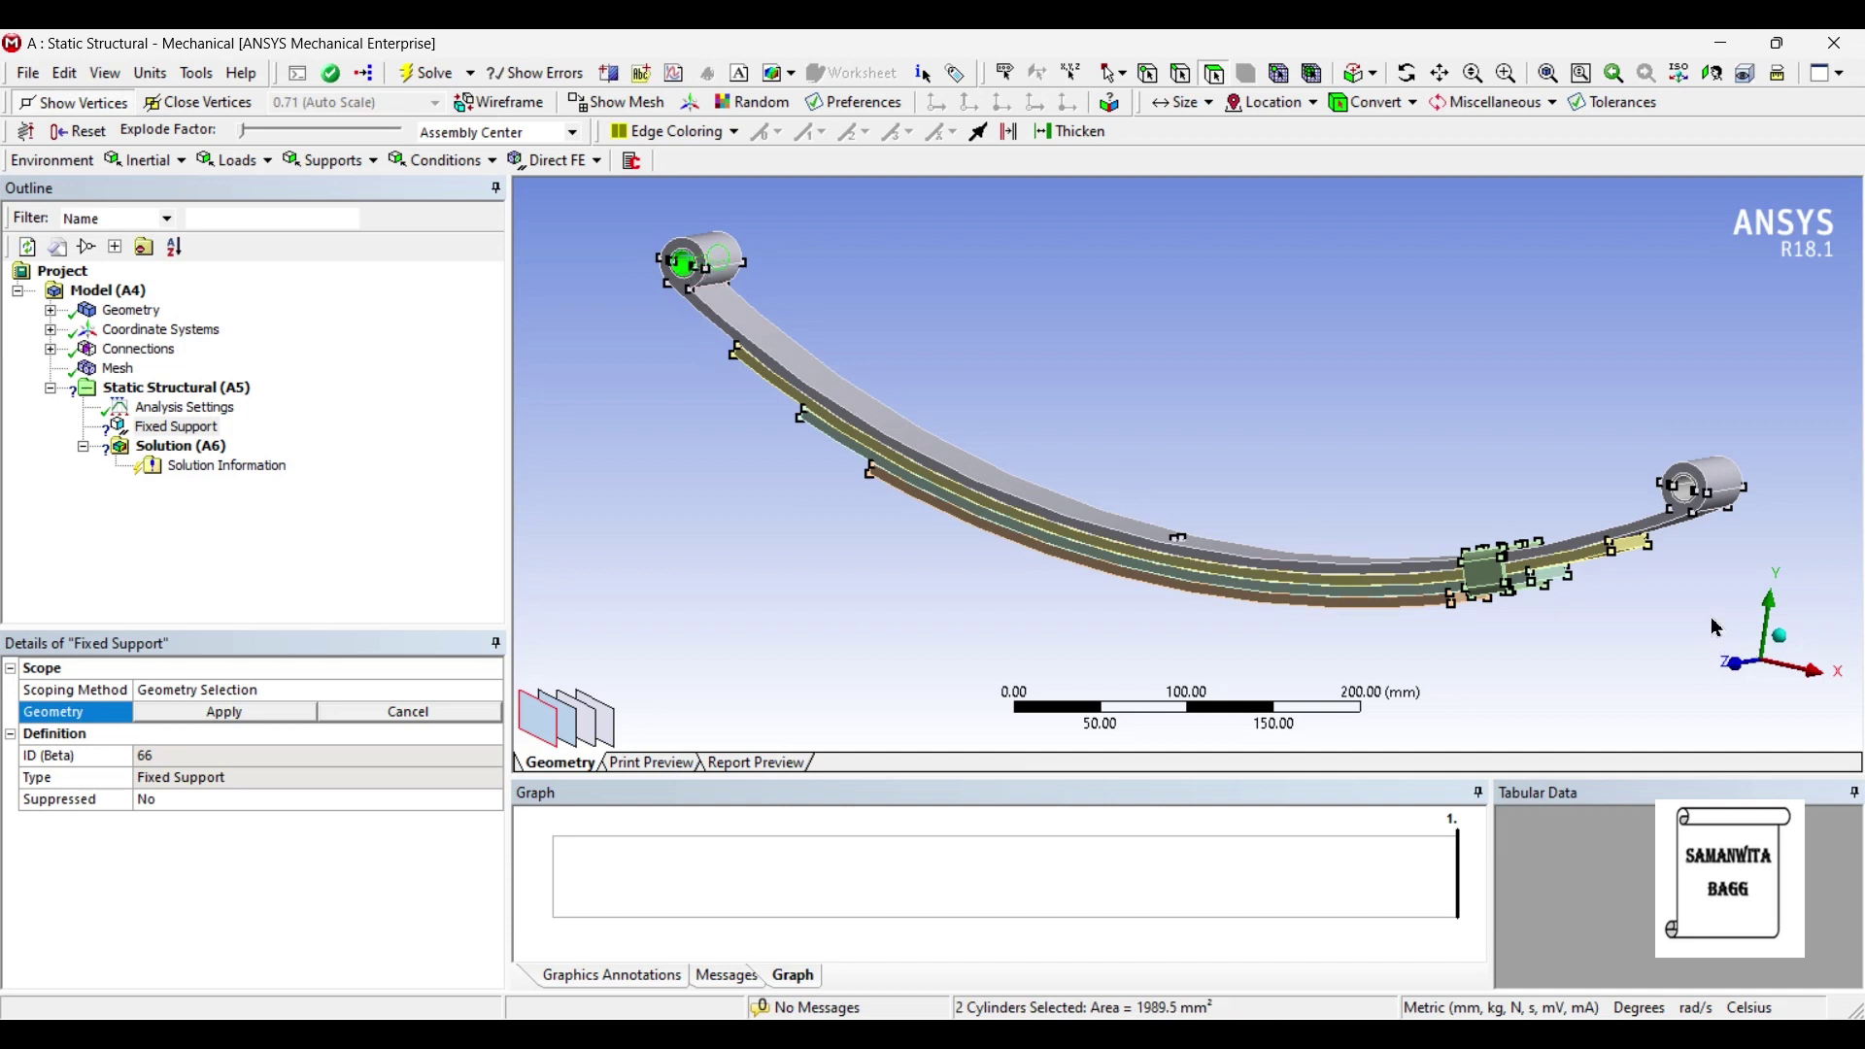
Step: Add the two right-end eye faces and apply the support to all four faces
{"action": "scroll", "coordinate": [1763, 539], "scroll_direction": "up", "scroll_amount": 3}
{"action": "scroll", "coordinate": [1767, 539], "scroll_direction": "down", "scroll_amount": 2}
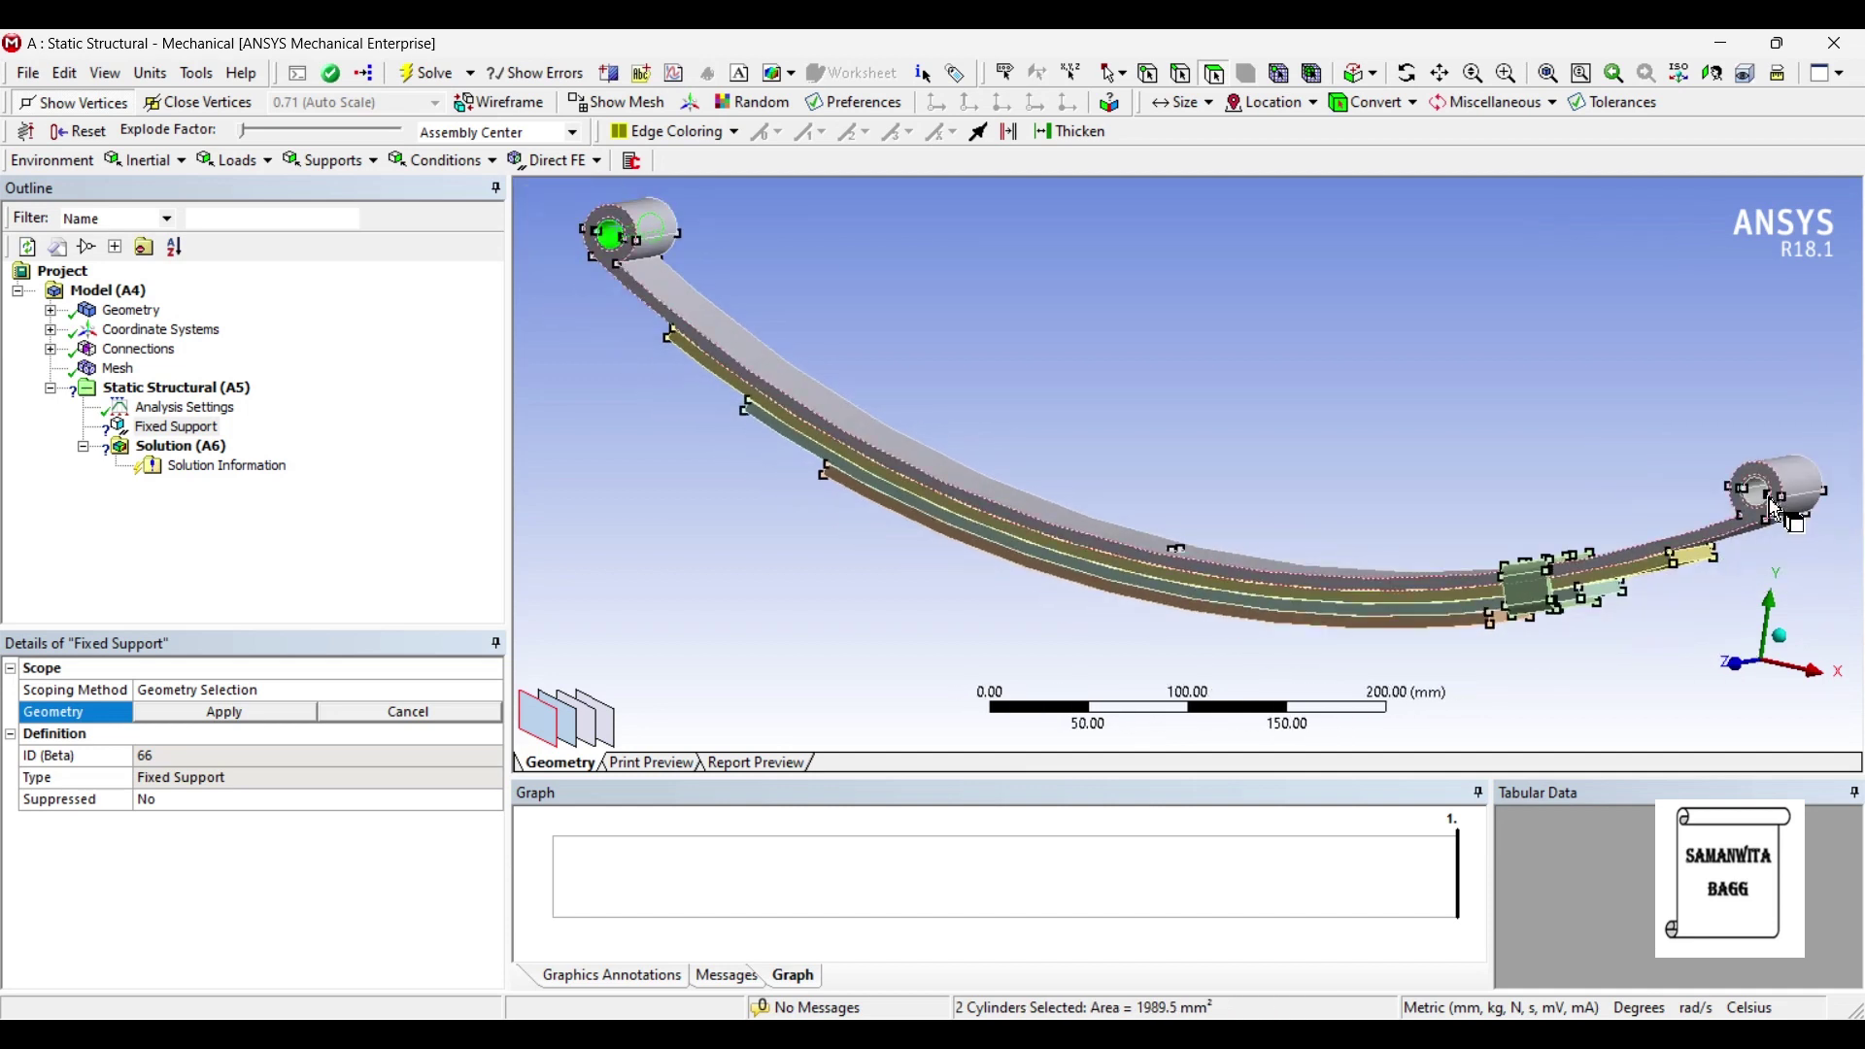
{"action": "left_click", "coordinate": [1763, 505], "text": "ctrl"}
{"action": "scroll", "coordinate": [1762, 505], "scroll_direction": "up", "scroll_amount": 2}
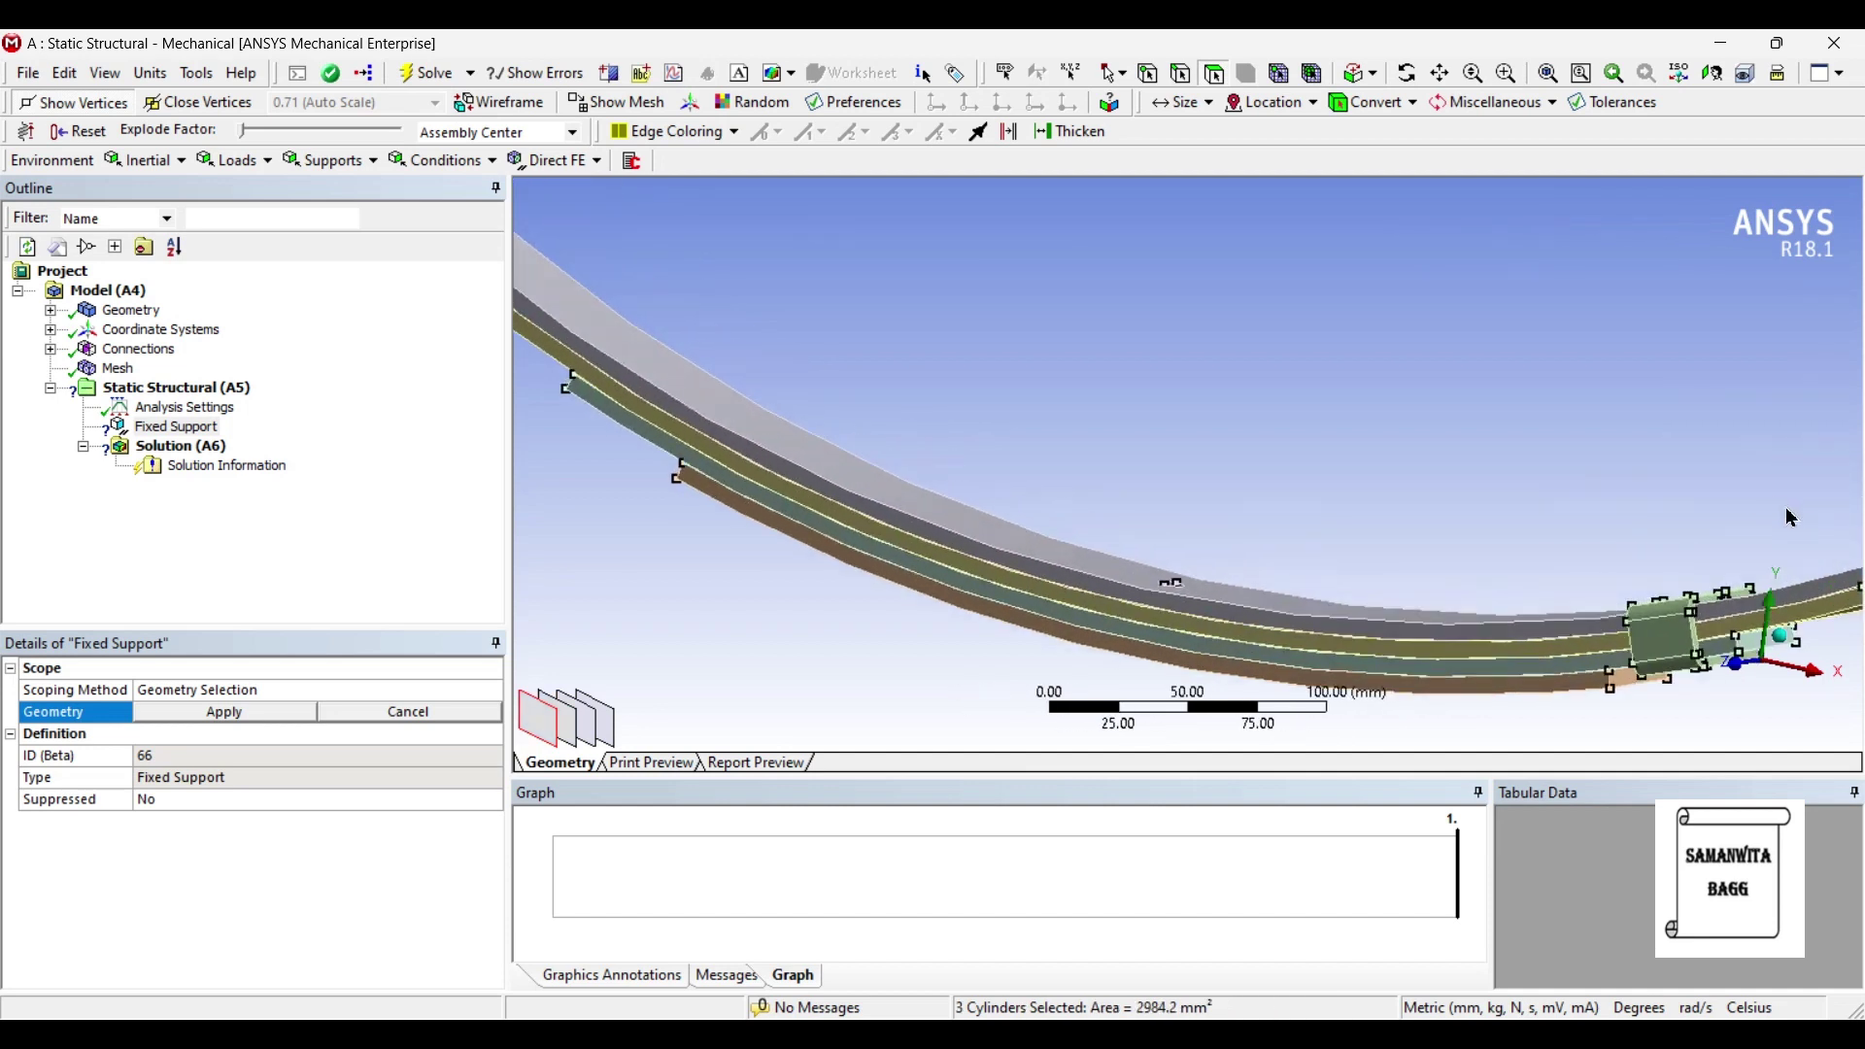
{"action": "middle_click_drag", "start_coordinate": [1778, 515], "coordinate": [1433, 480], "text": "ctrl"}
{"action": "scroll", "coordinate": [1434, 480], "scroll_direction": "up", "scroll_amount": 2}
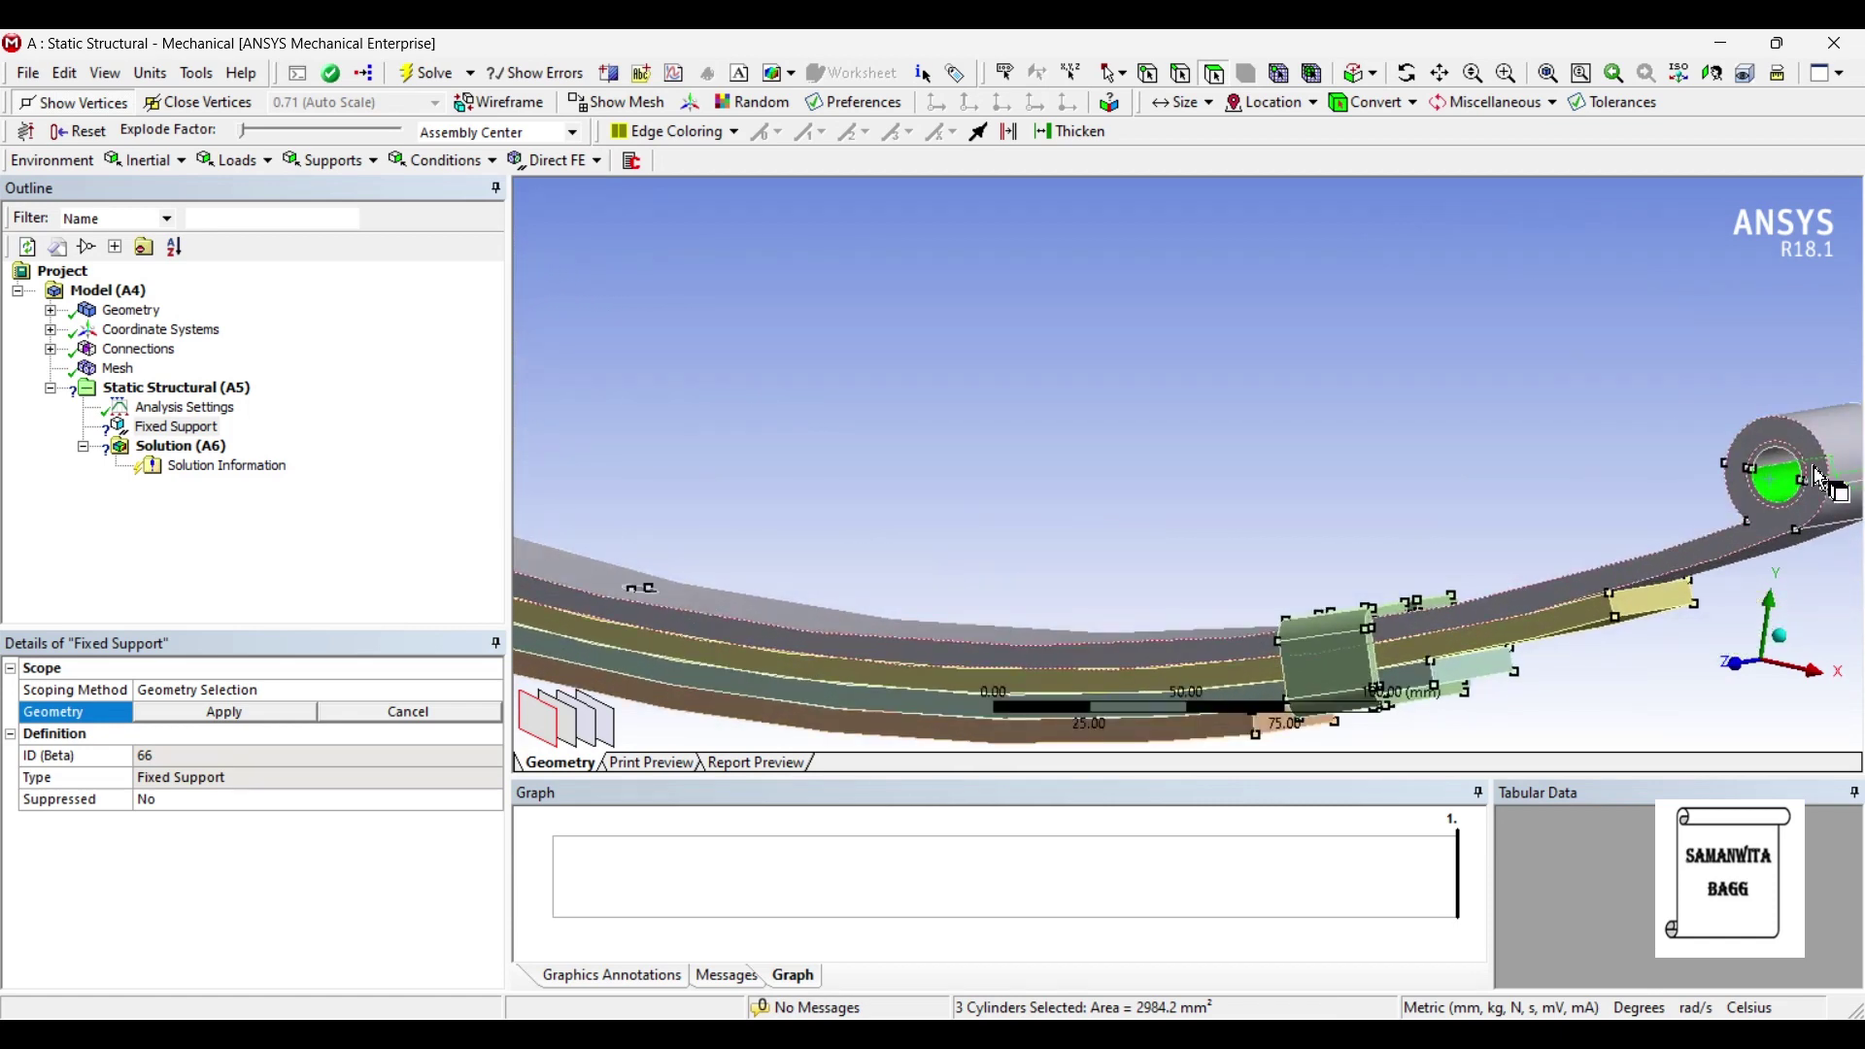
{"action": "left_click", "coordinate": [1806, 481], "text": "ctrl"}
{"action": "scroll", "coordinate": [1501, 535], "scroll_direction": "down", "scroll_amount": 4}
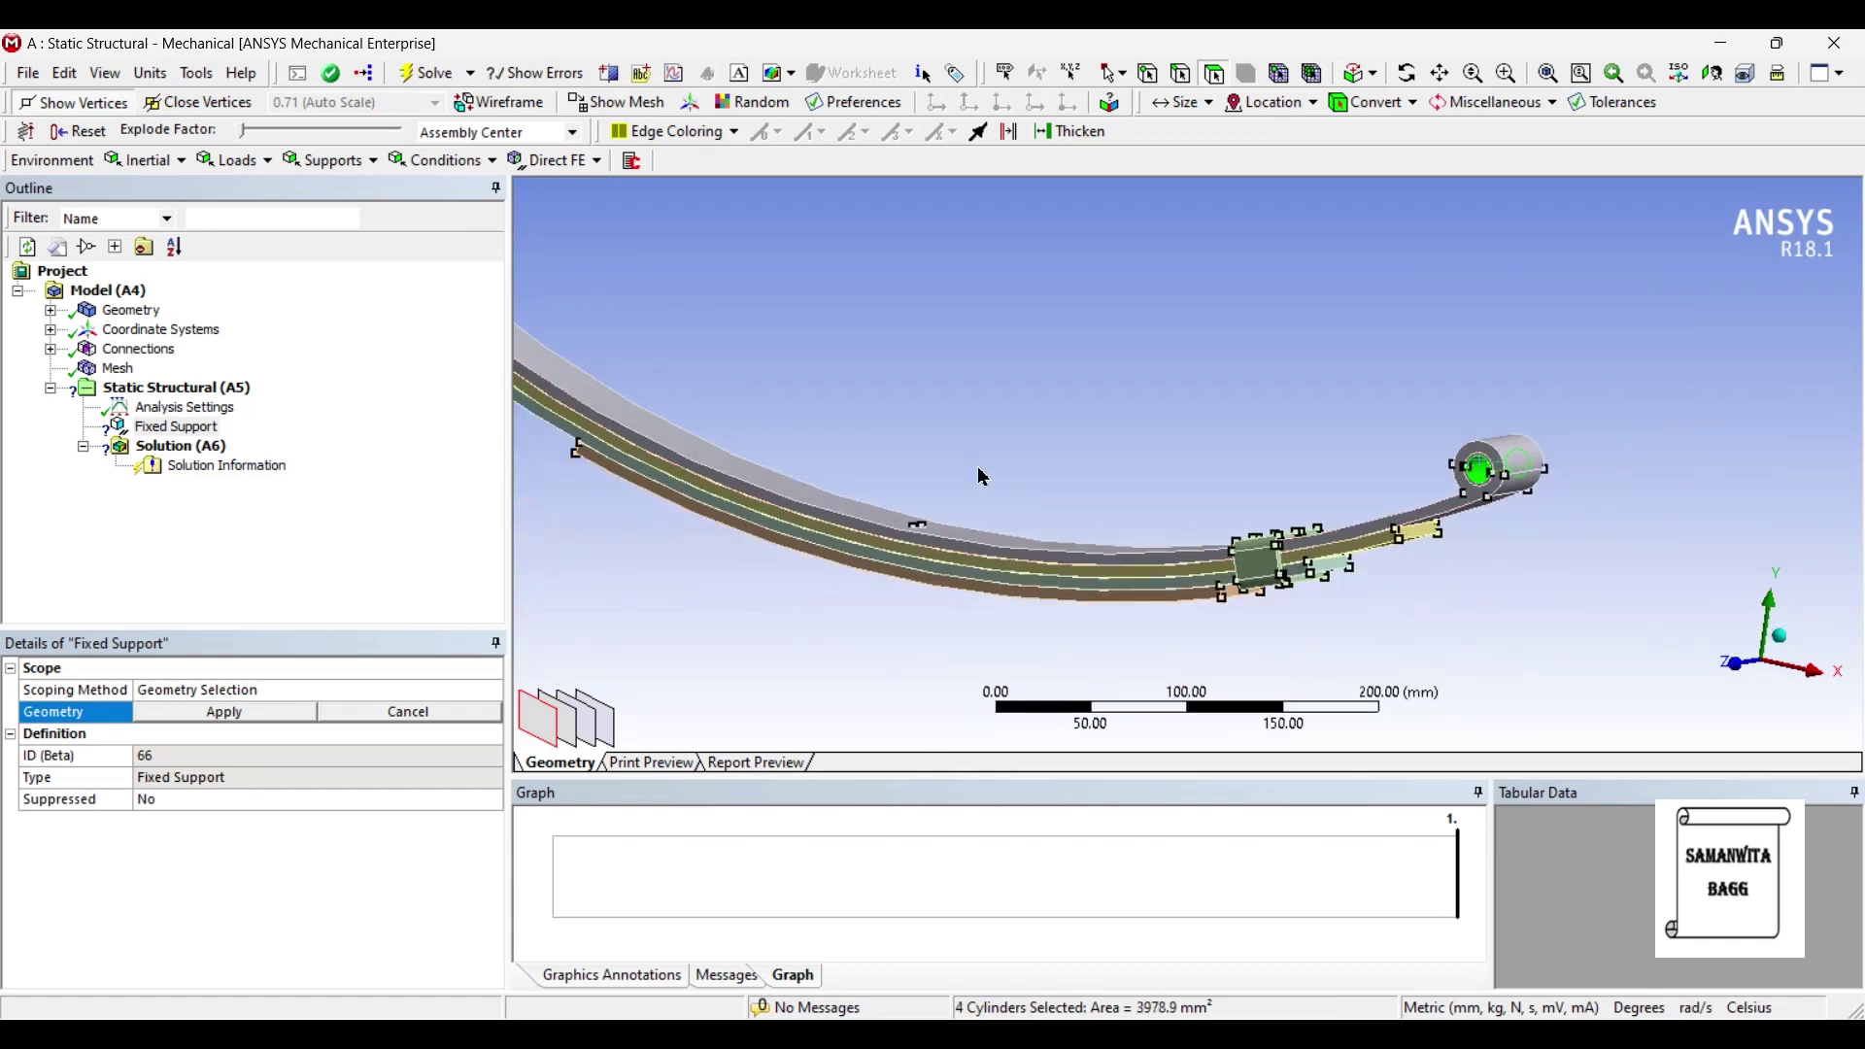
{"action": "middle_click_drag", "start_coordinate": [1280, 514], "coordinate": [1182, 483], "text": "ctrl"}
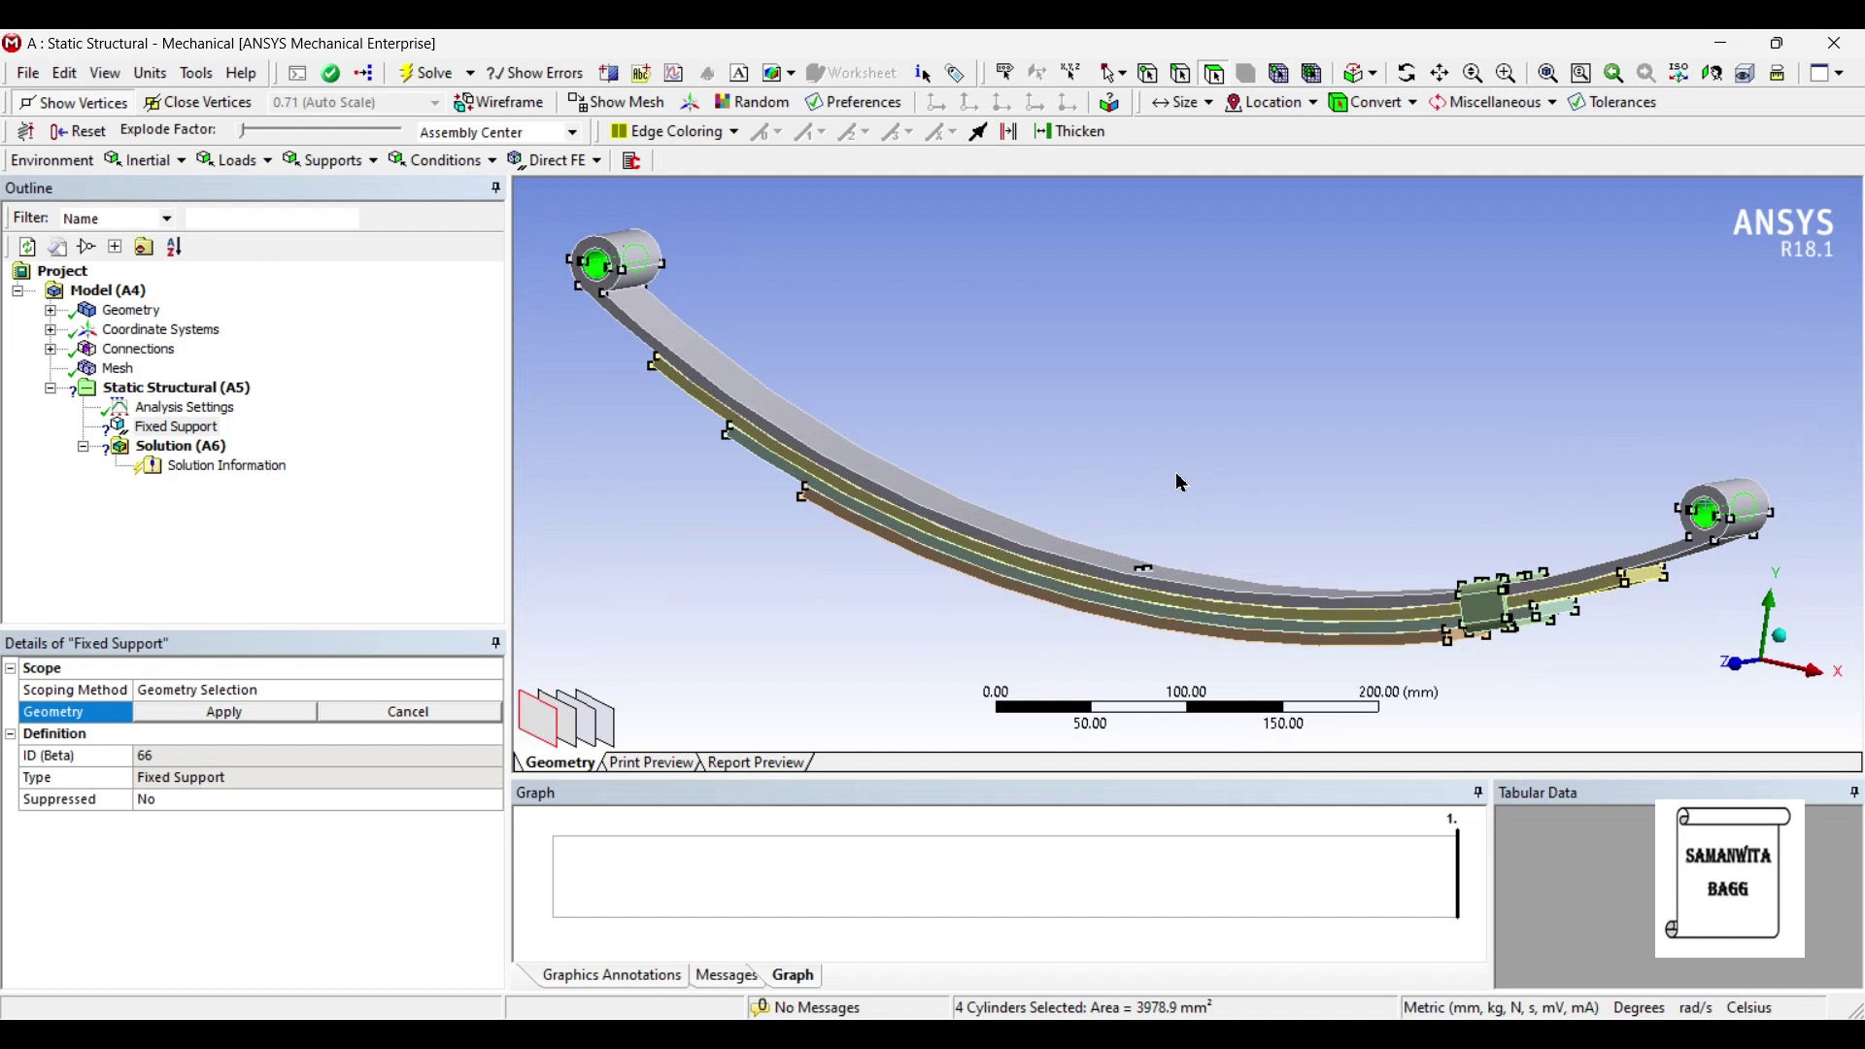
{"action": "scroll", "coordinate": [1182, 483], "scroll_direction": "down", "scroll_amount": 2}
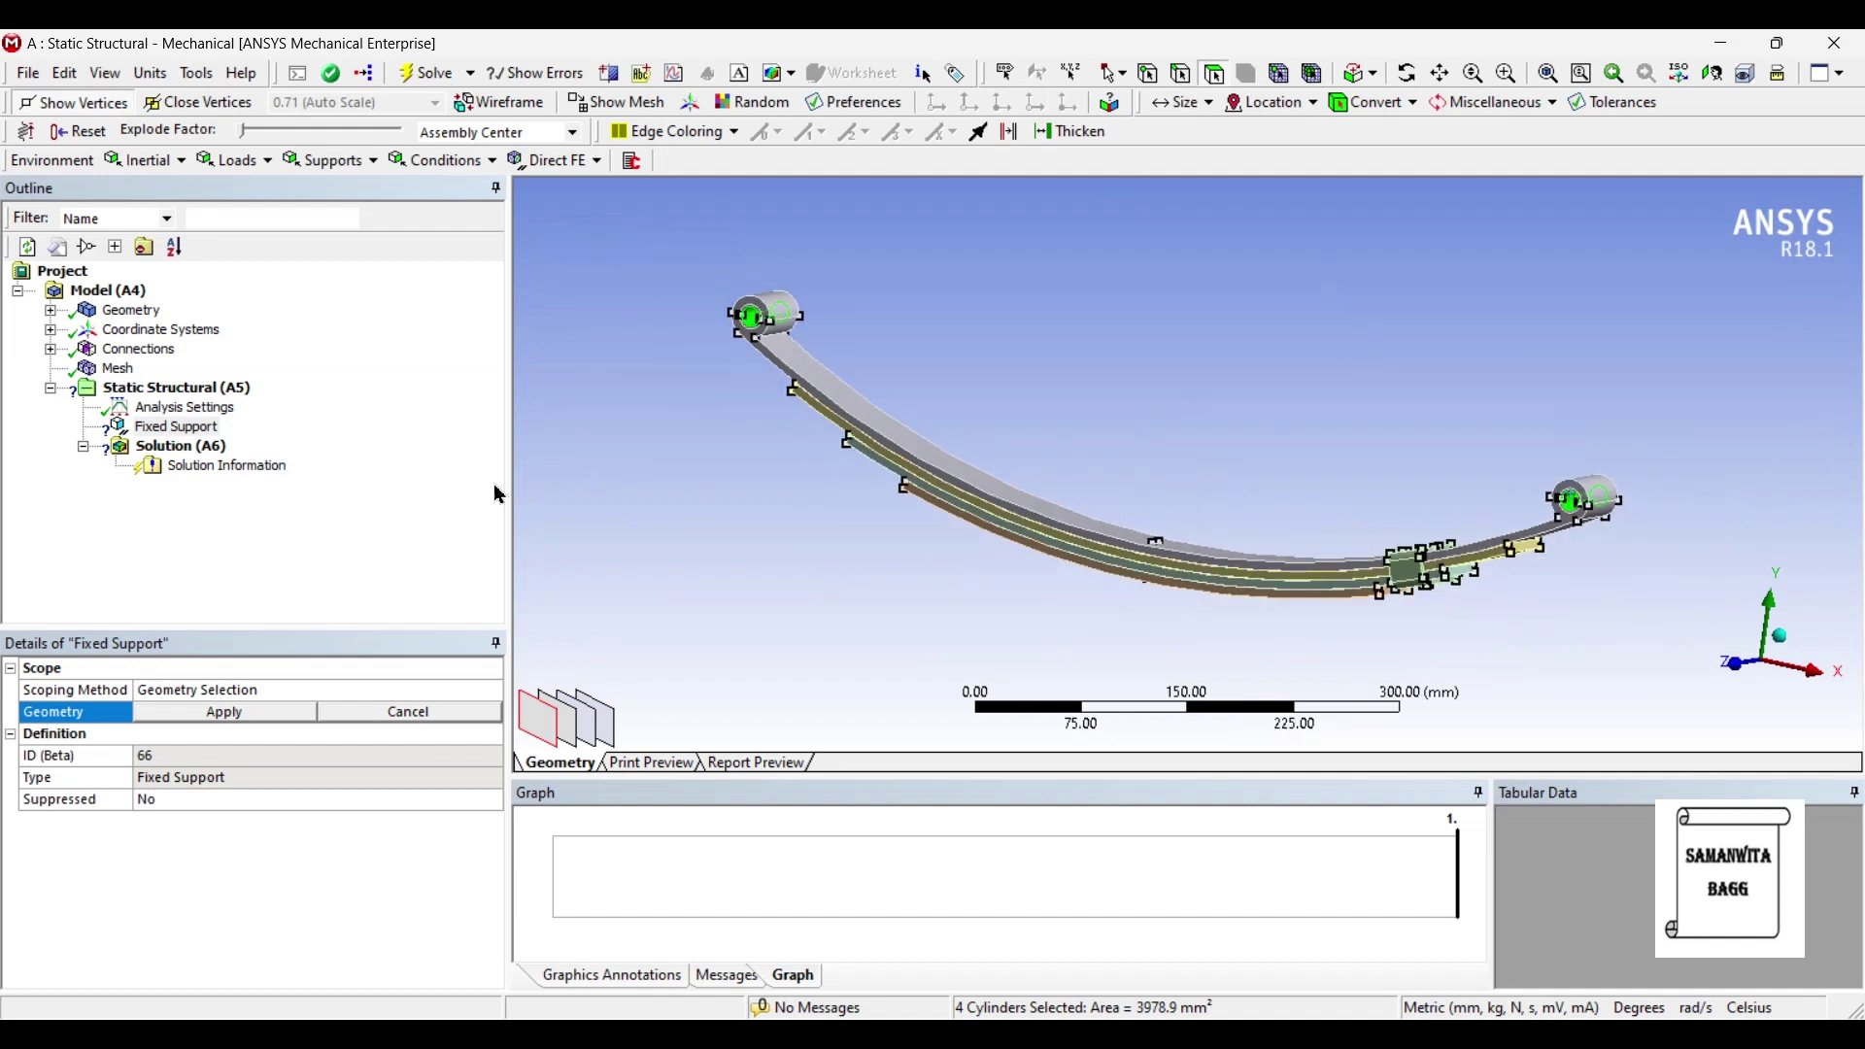
{"action": "left_click", "coordinate": [202, 717]}
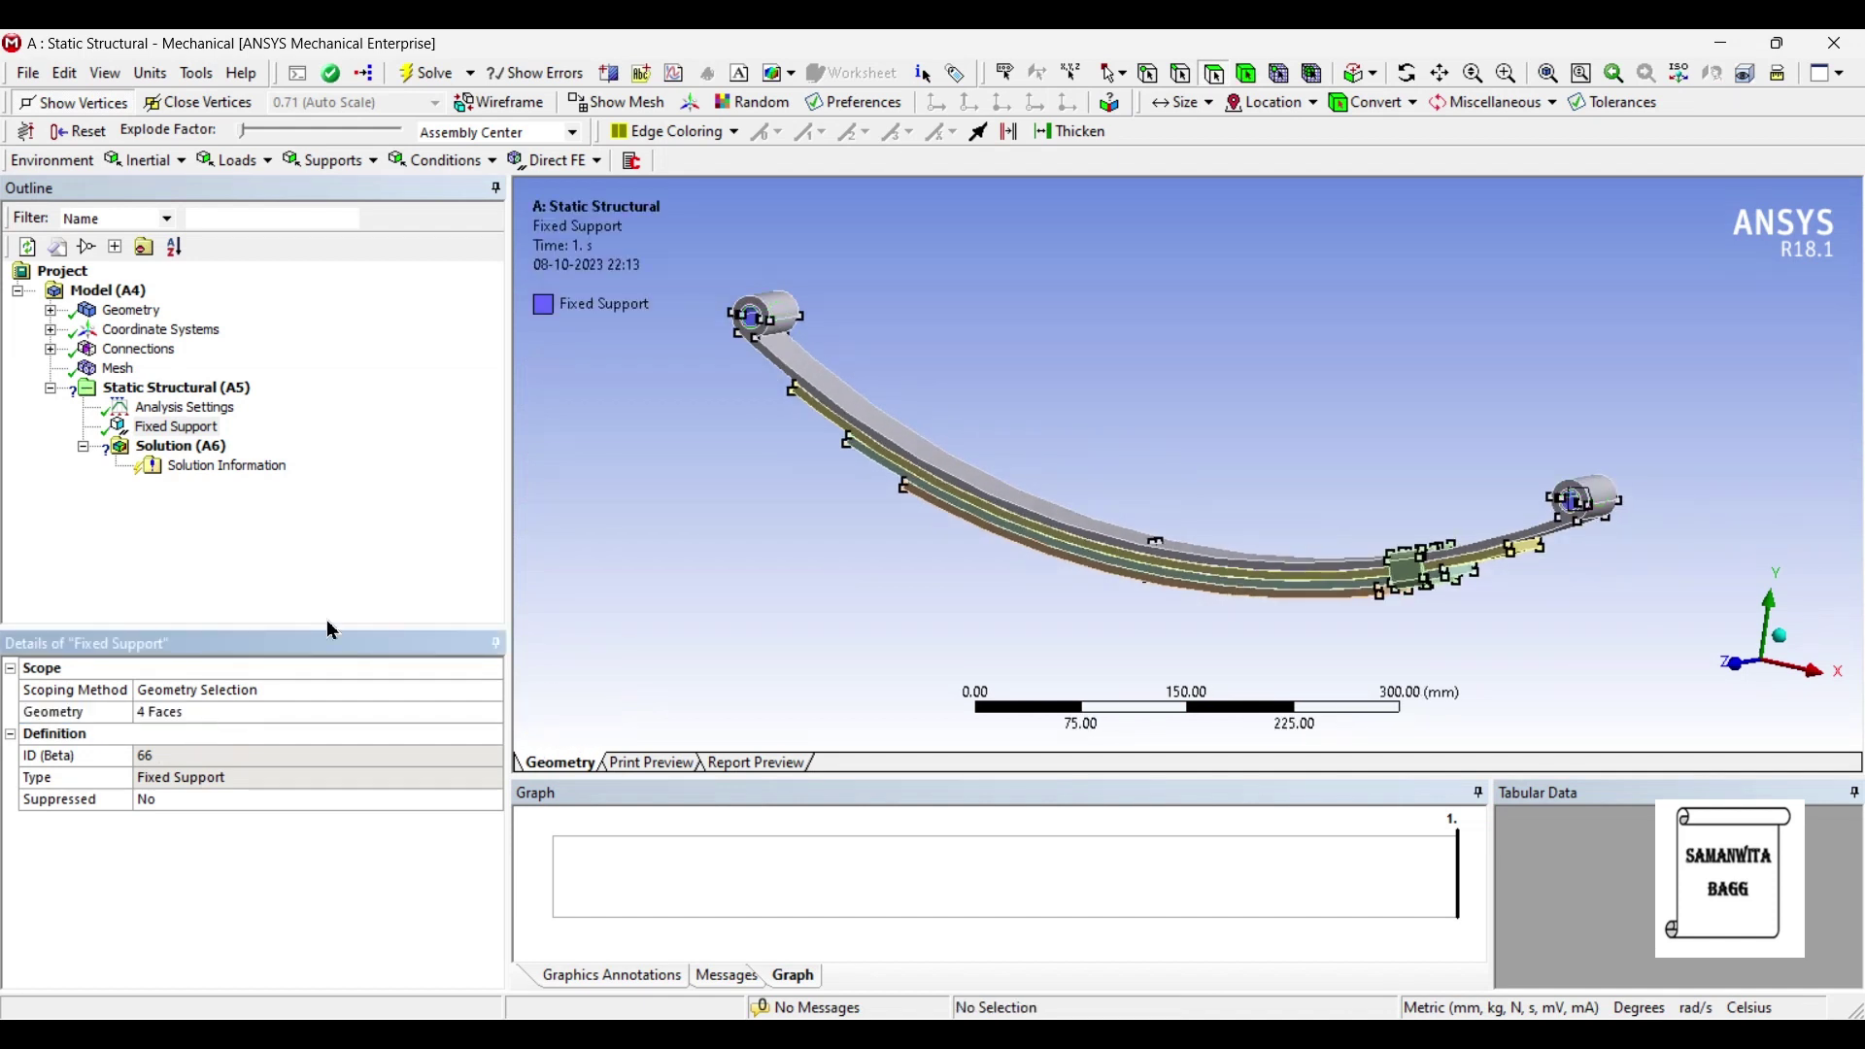
Step: Insert a Force and scope it to the curved face near the spring's middle
{"action": "right_click", "coordinate": [233, 390]}
{"action": "mouse_move", "coordinate": [291, 404]}
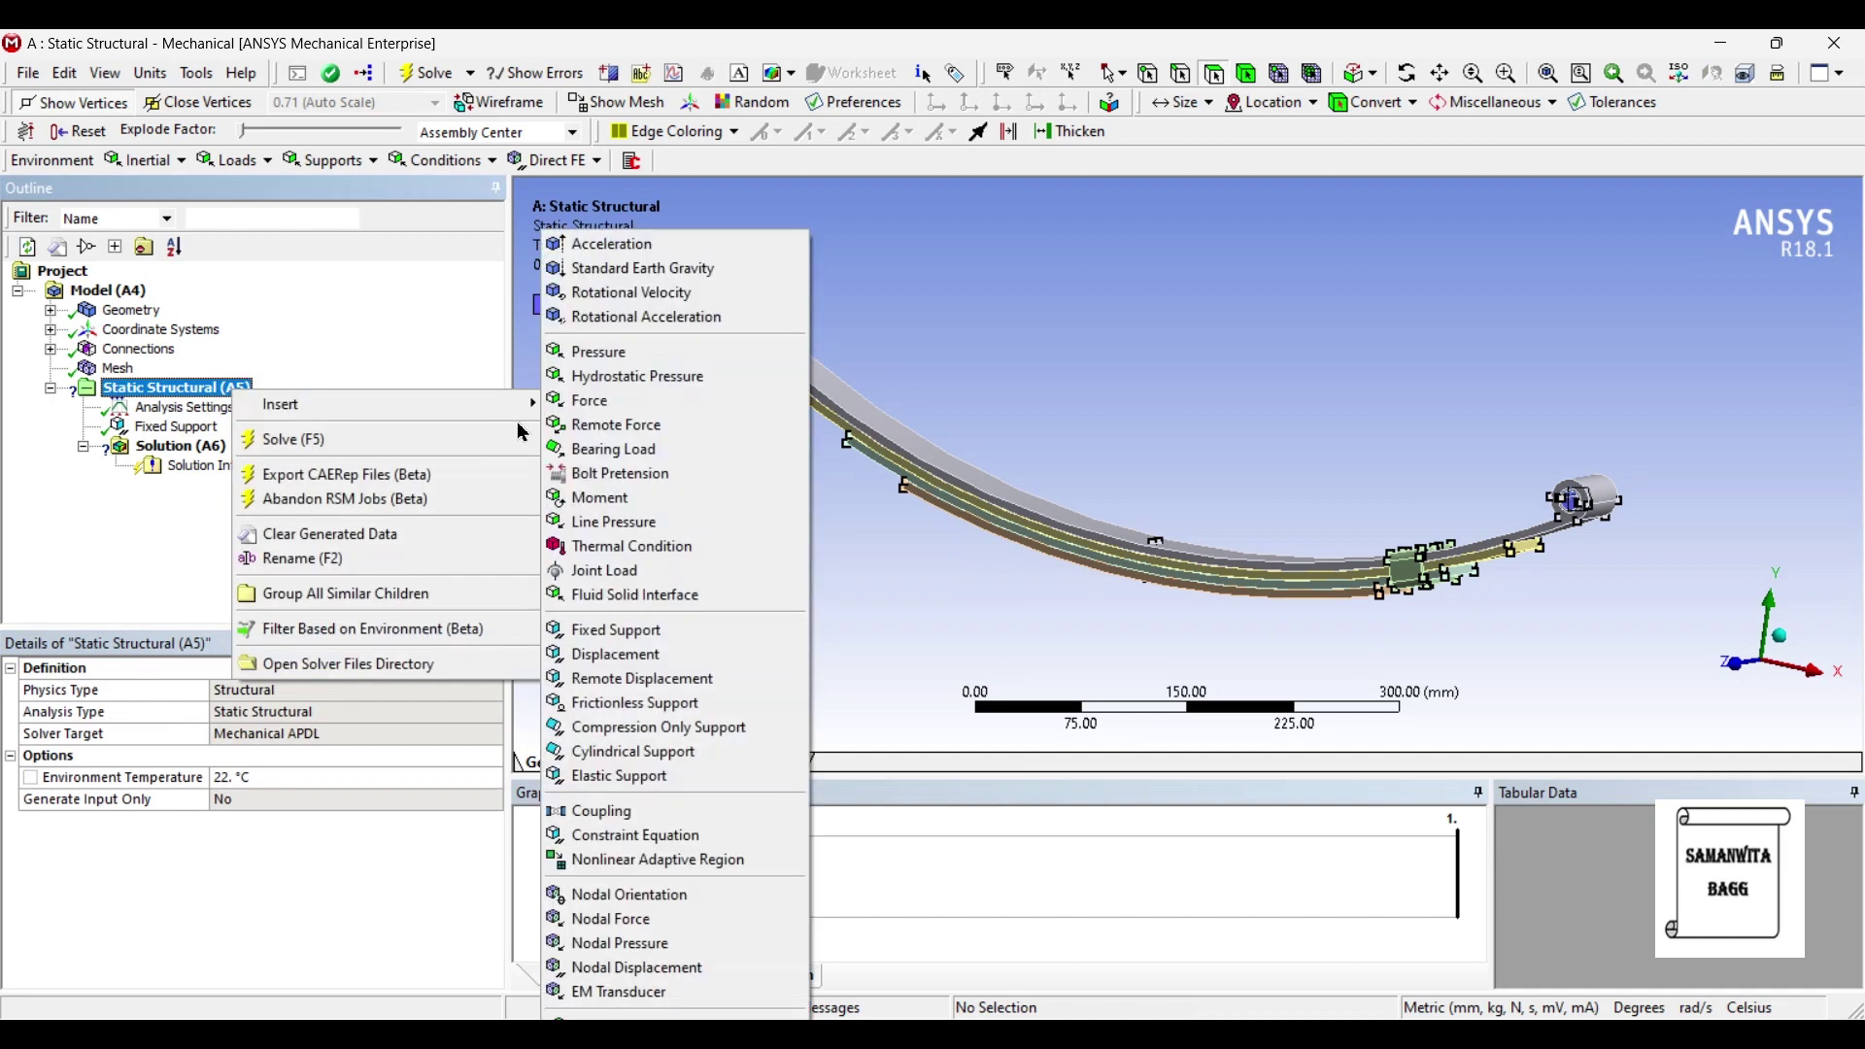
{"action": "left_click", "coordinate": [629, 420]}
{"action": "middle_click_drag", "start_coordinate": [624, 404], "coordinate": [1102, 580]}
{"action": "left_click", "coordinate": [1079, 565]}
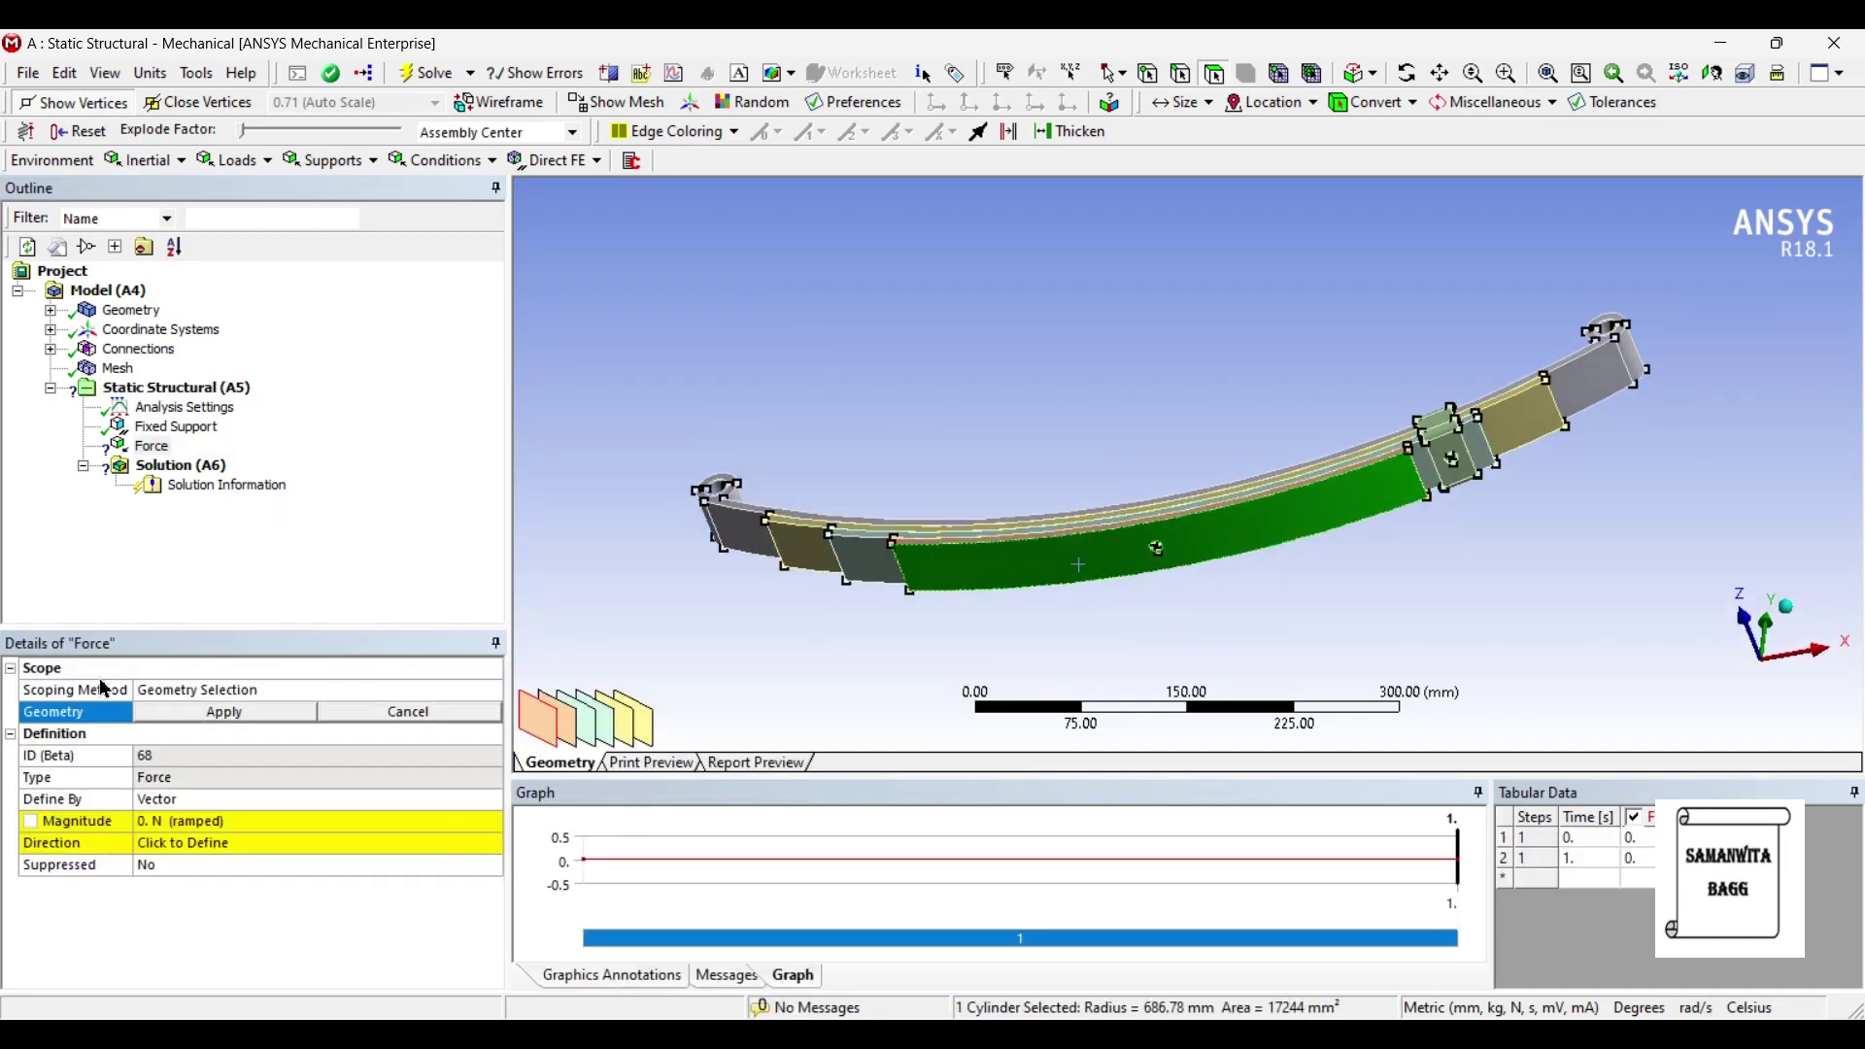
{"action": "left_click", "coordinate": [194, 724]}
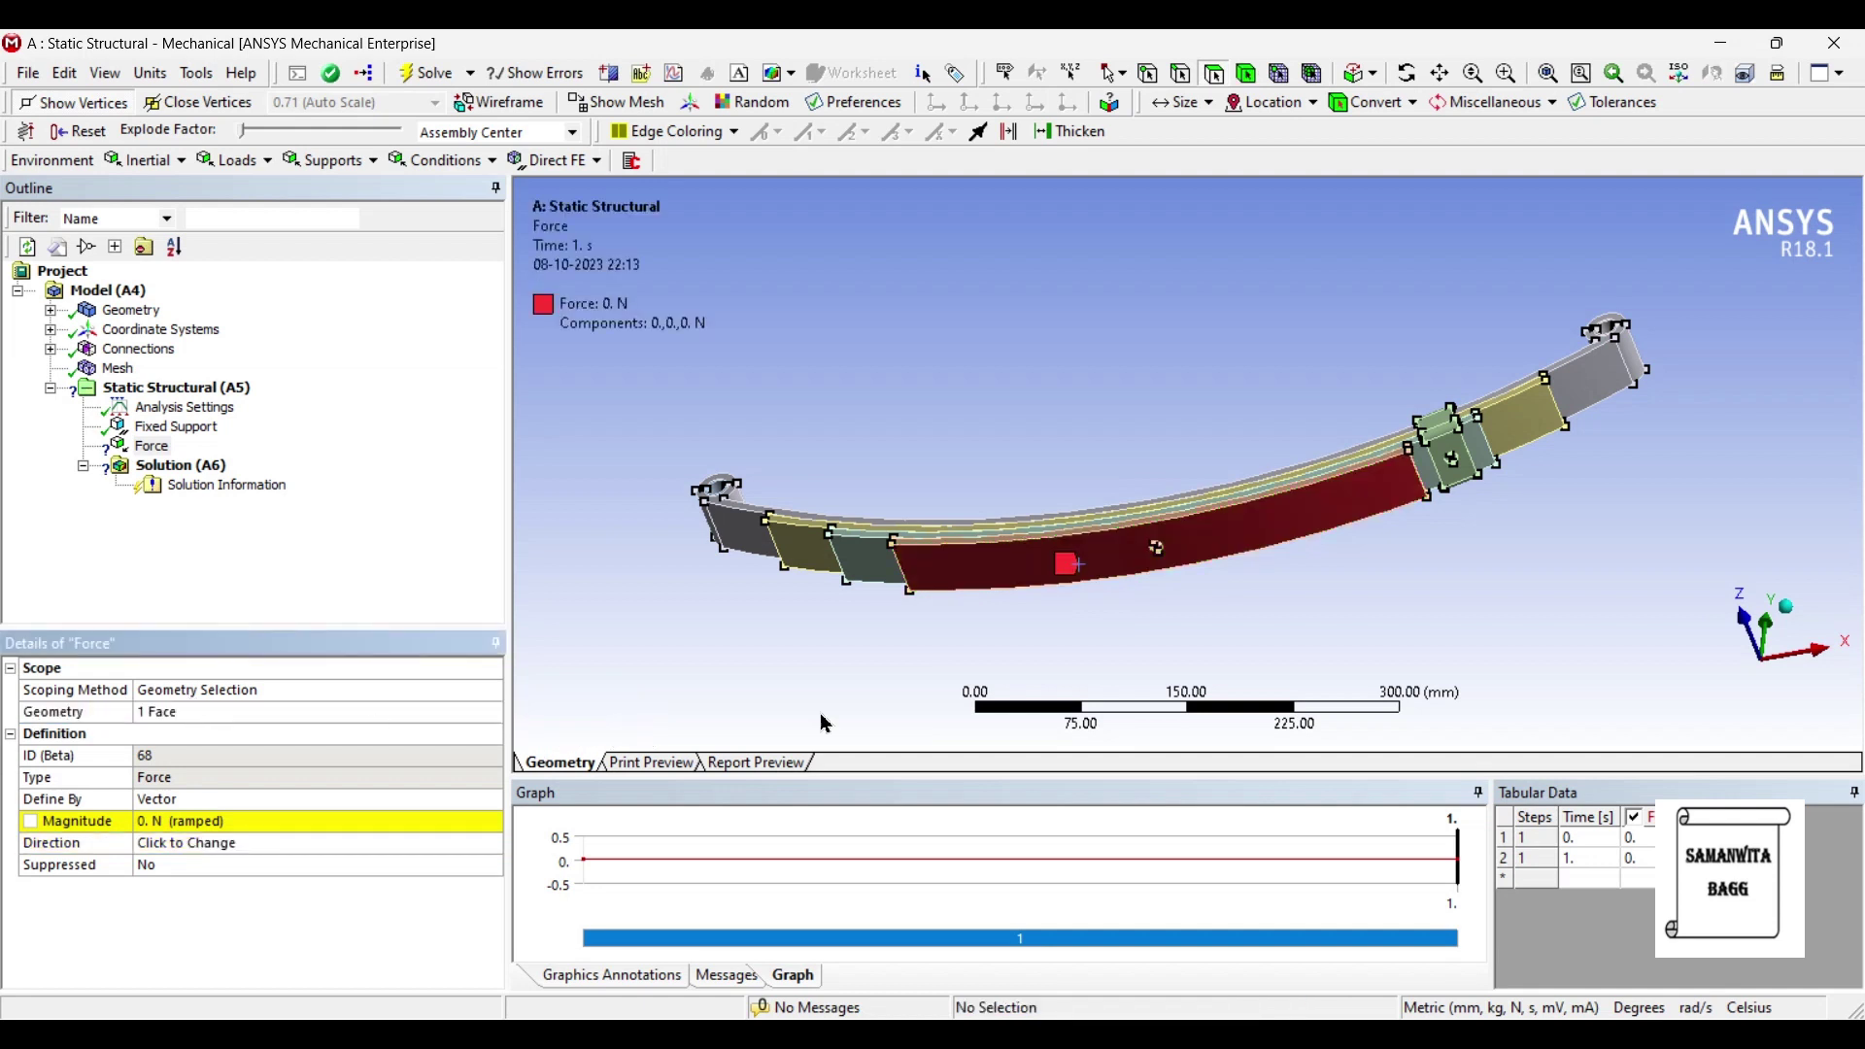
Step: Define the force by components with a Y Component of 700 N
{"action": "left_click", "coordinate": [213, 800]}
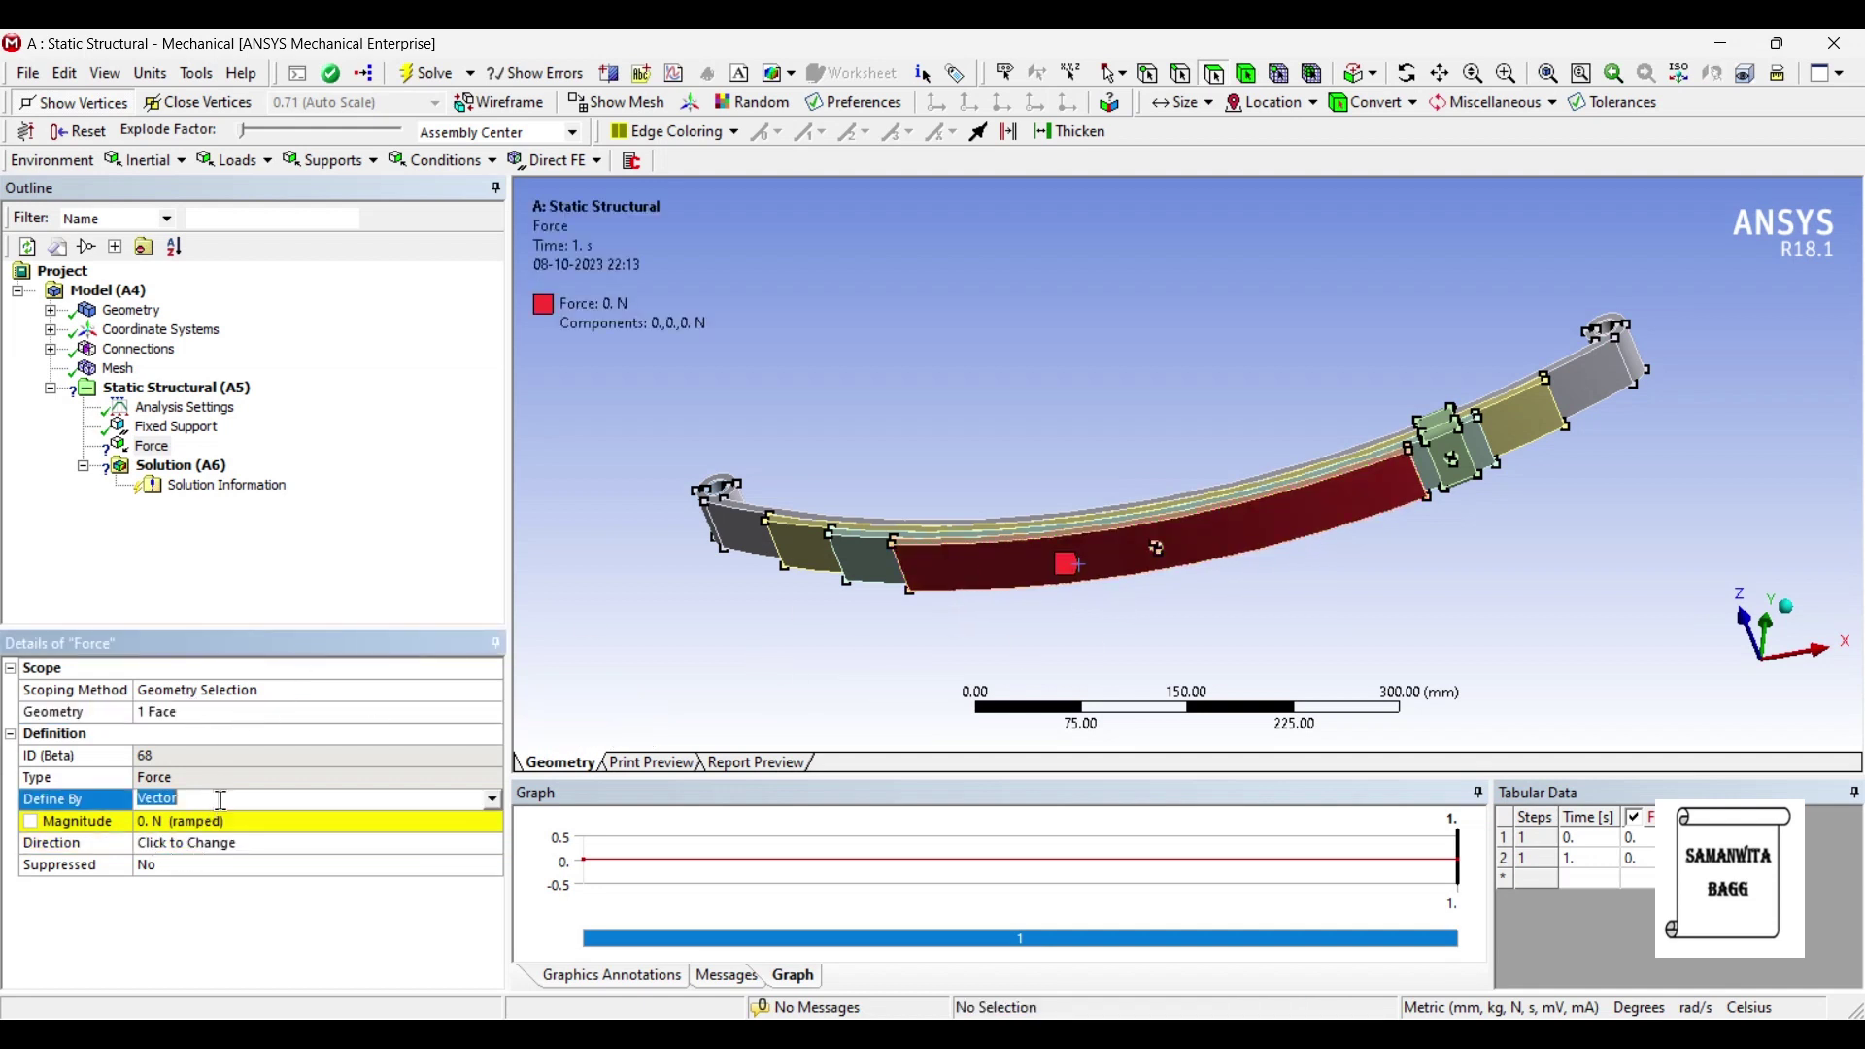
{"action": "left_click", "coordinate": [493, 800]}
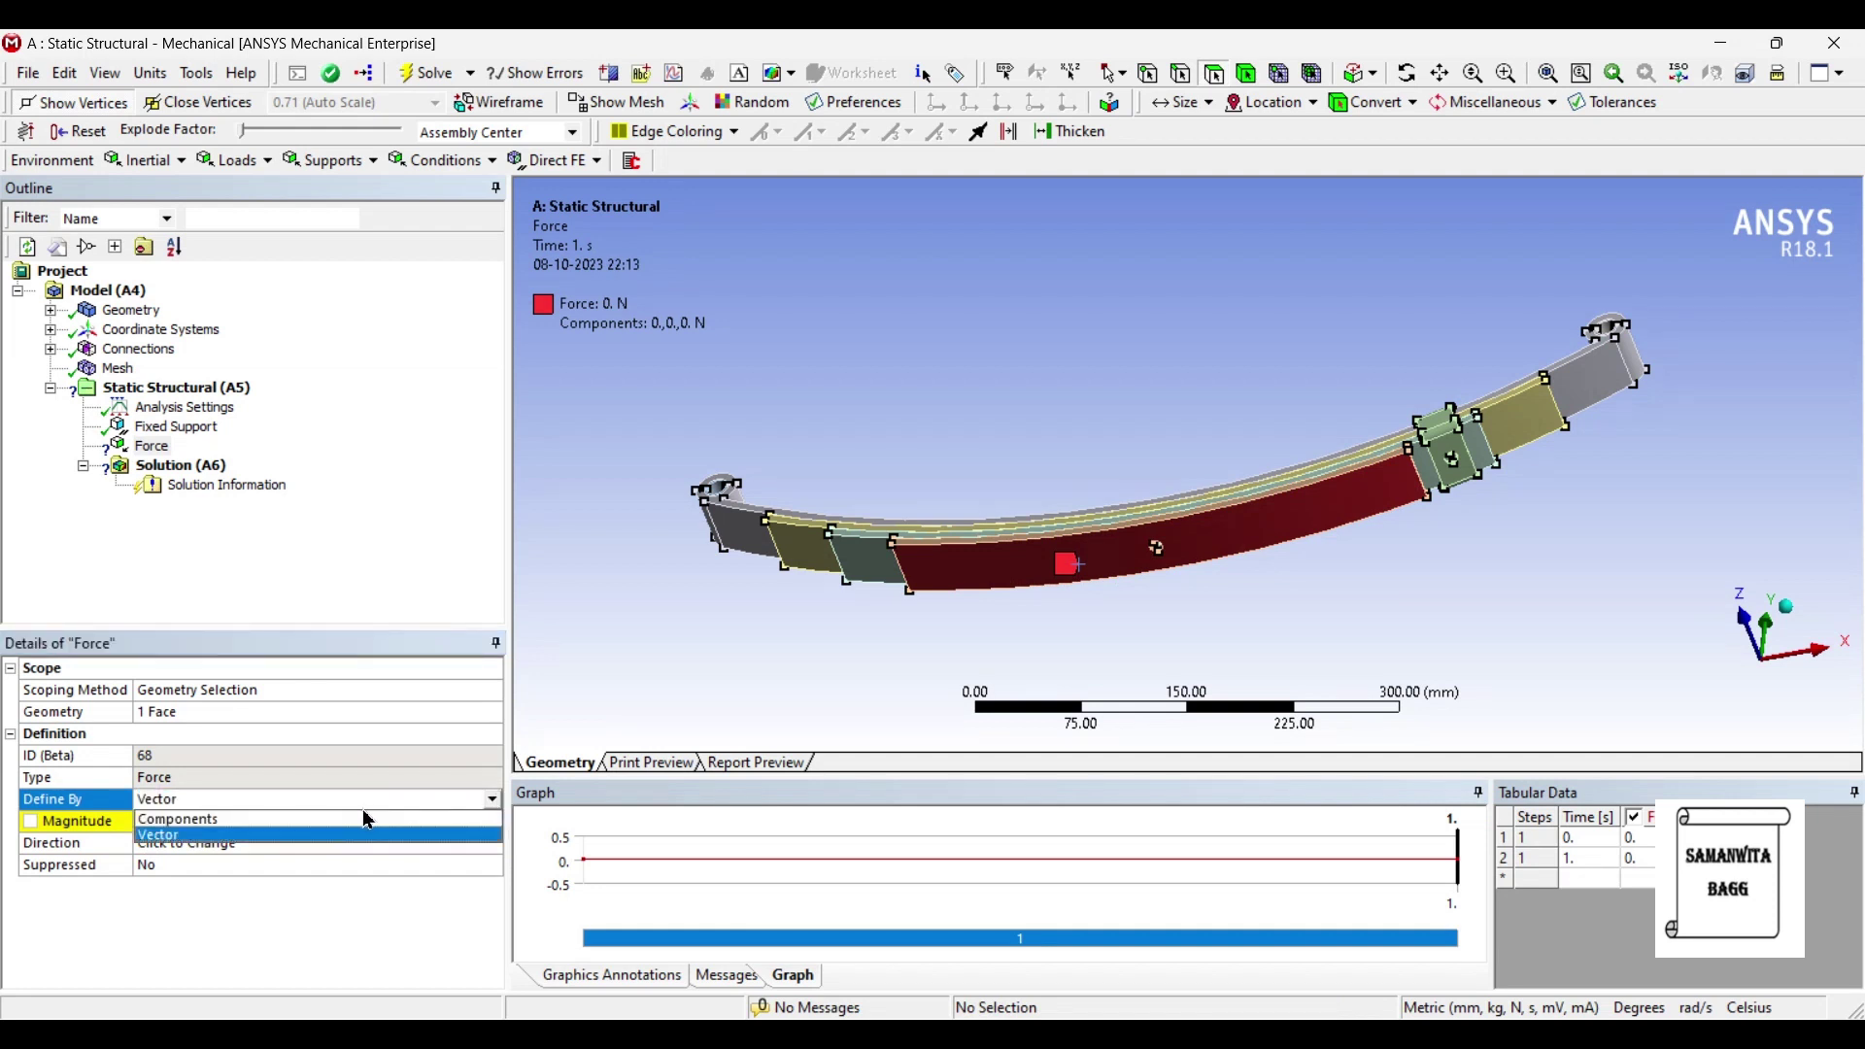
{"action": "left_click", "coordinate": [258, 822]}
{"action": "middle_click_drag", "start_coordinate": [1010, 551], "coordinate": [1136, 614]}
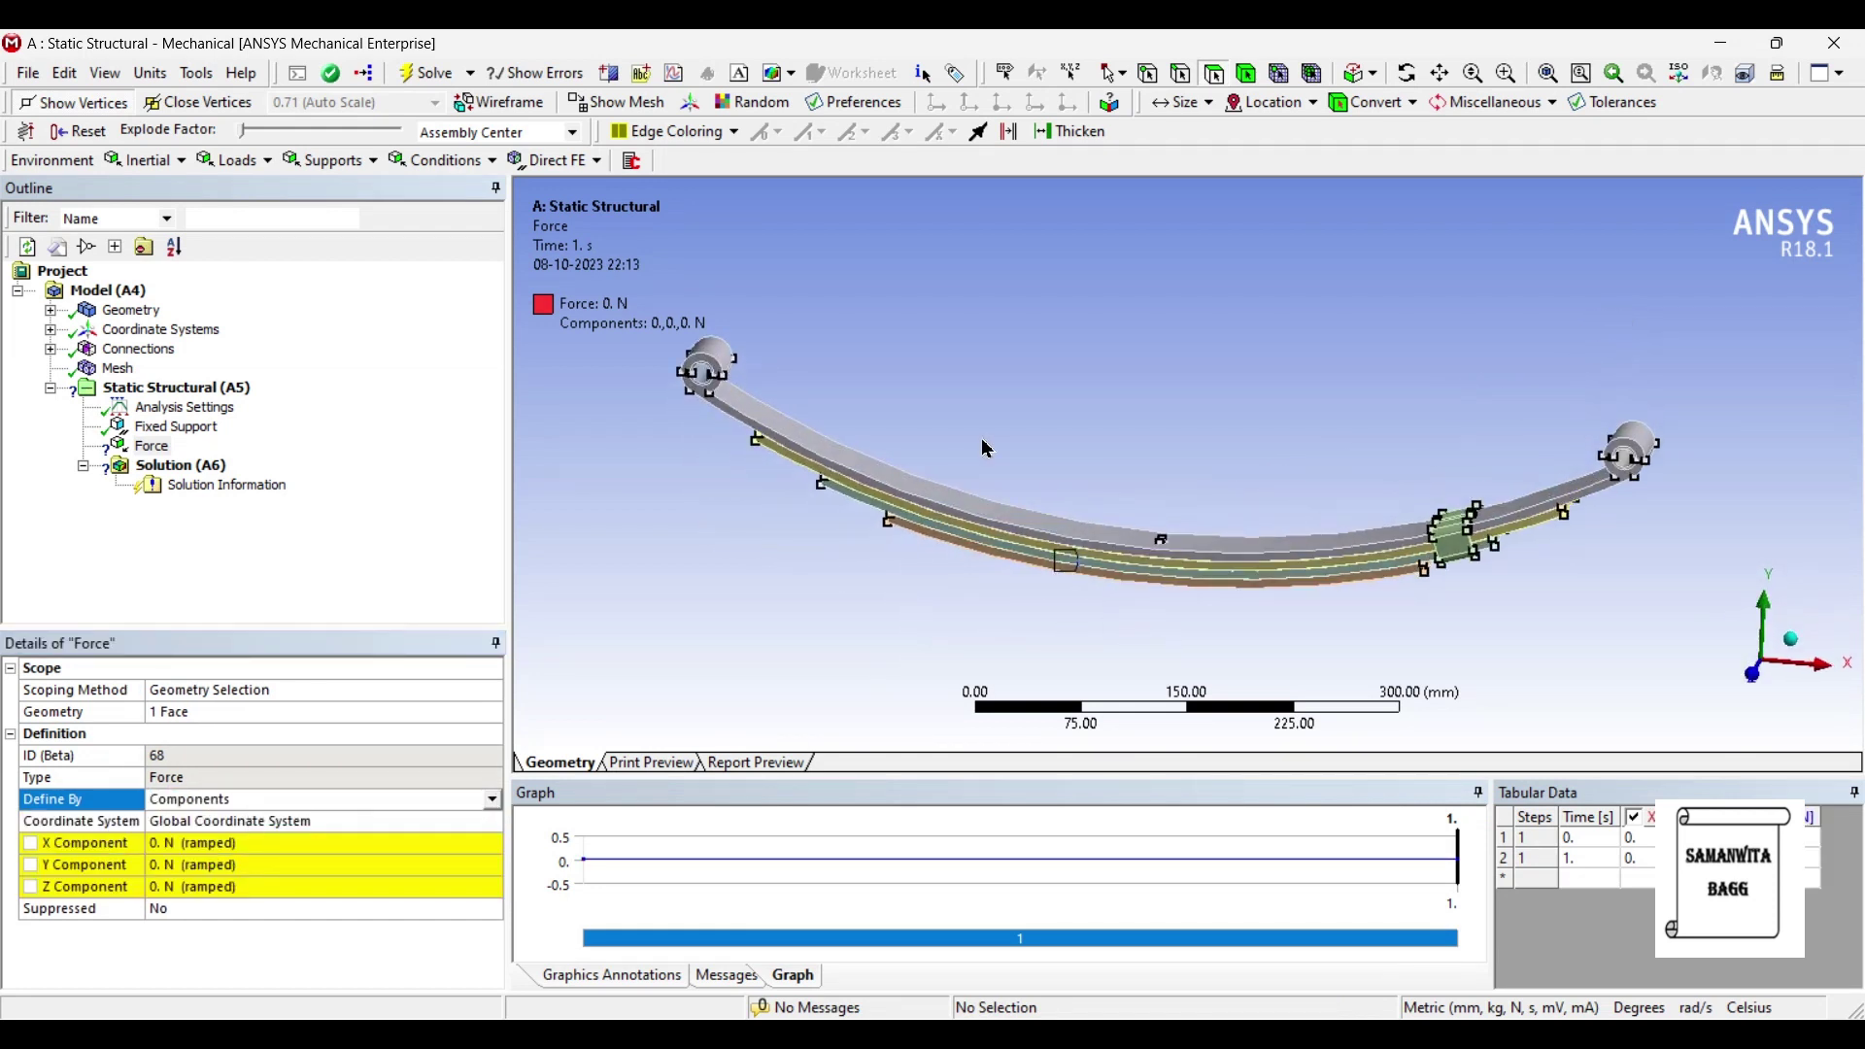
{"action": "left_click", "coordinate": [184, 871]}
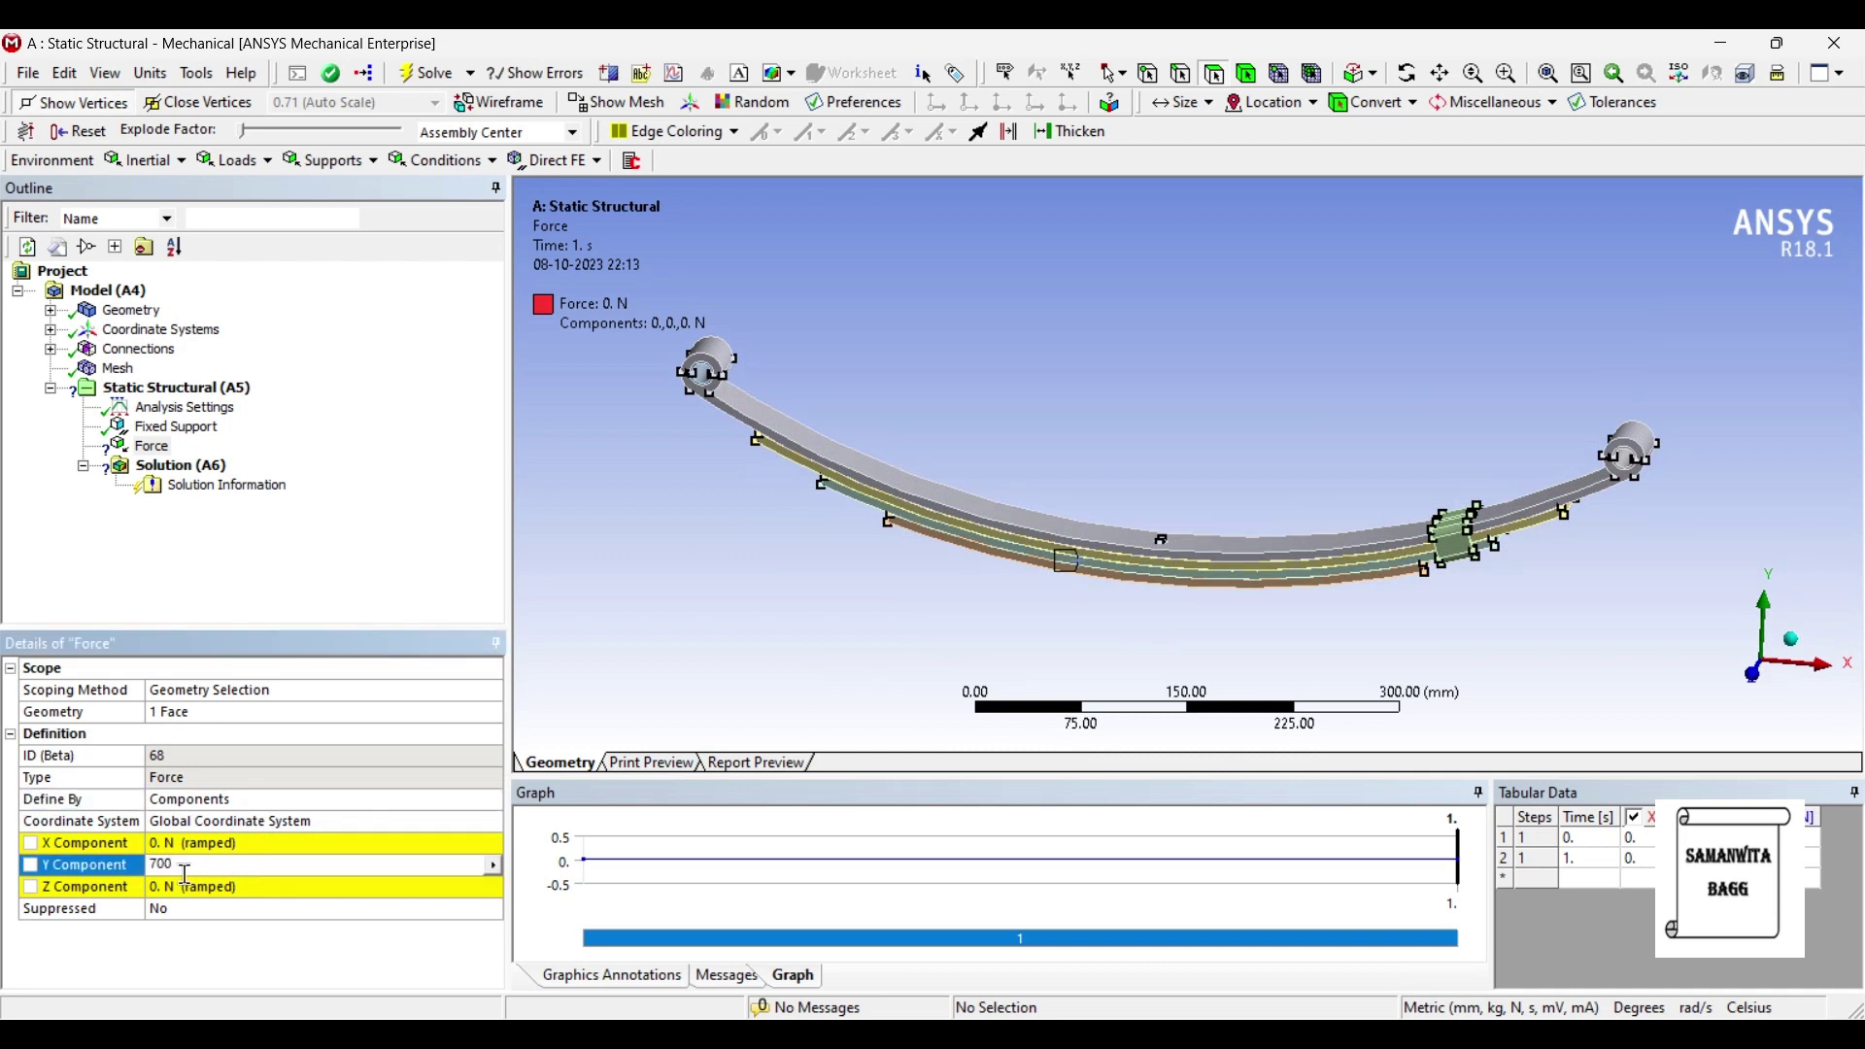
{"action": "key", "text": "Return"}
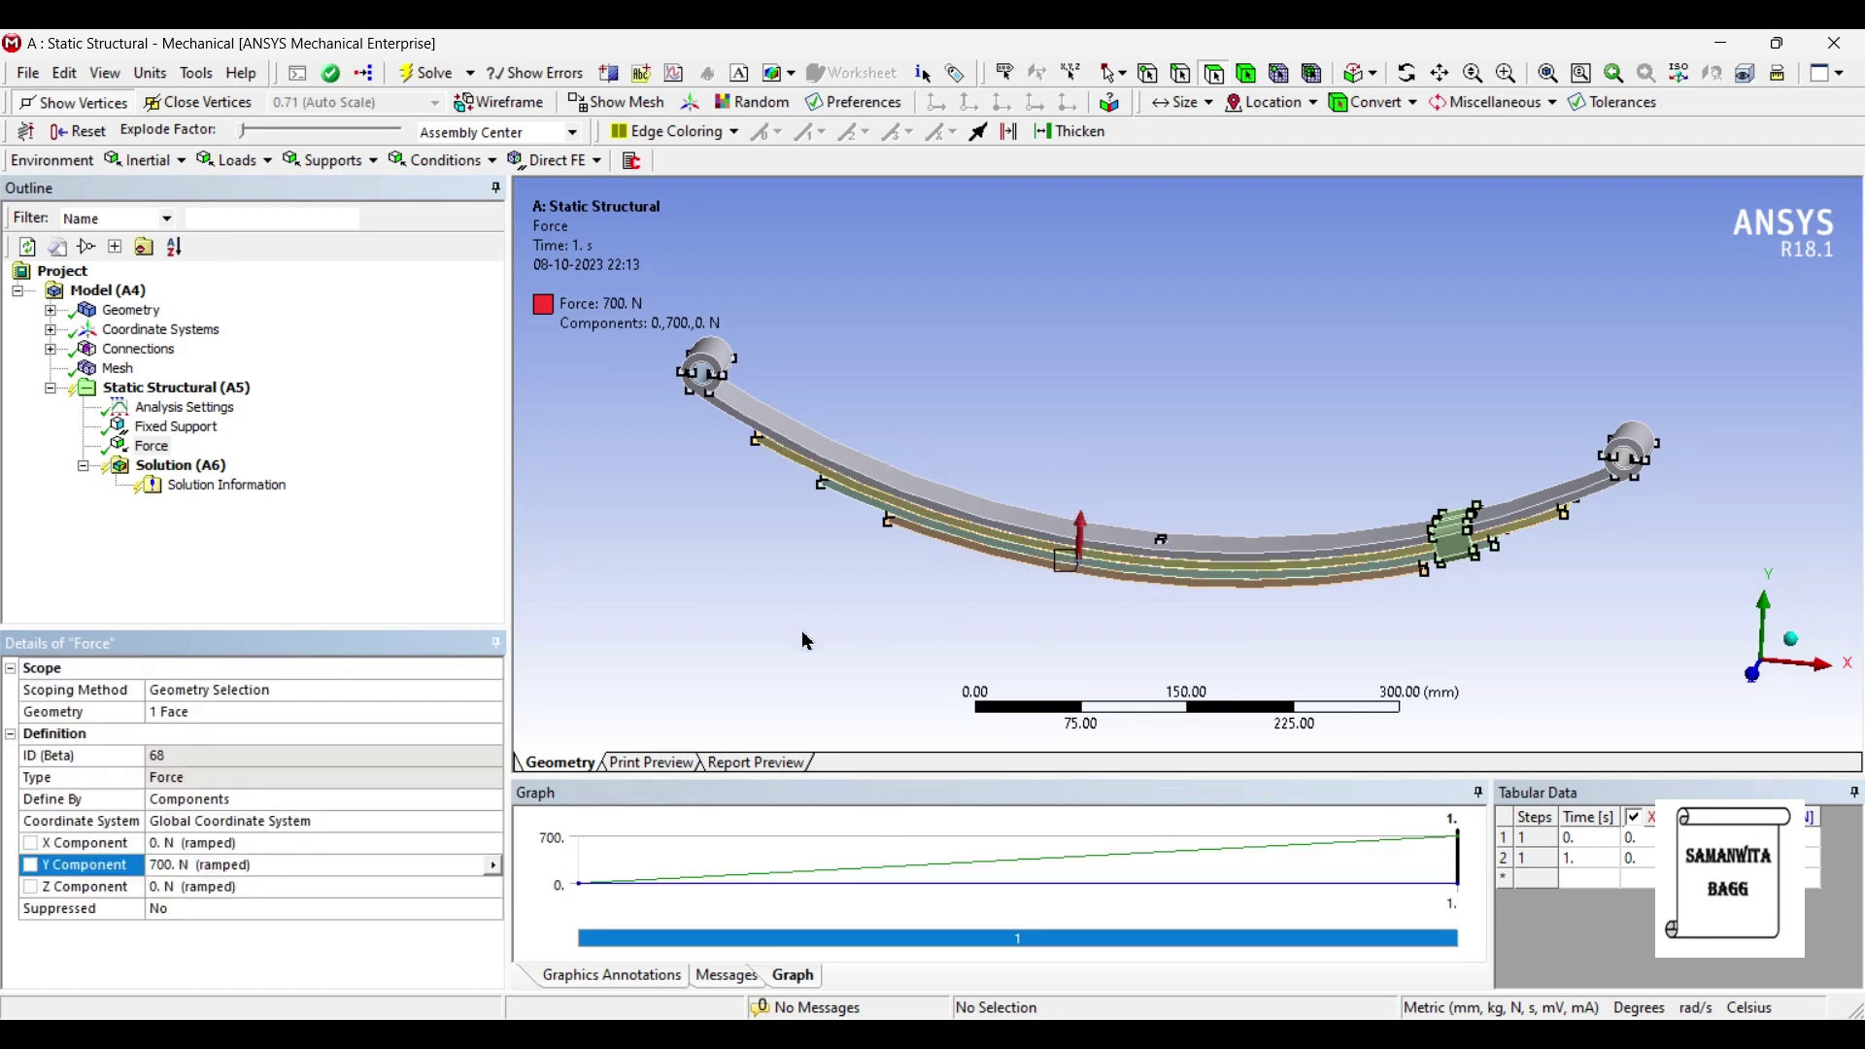
Step: Add Total Deformation and a Y-axis Directional Deformation result to the solution
{"action": "right_click", "coordinate": [220, 473]}
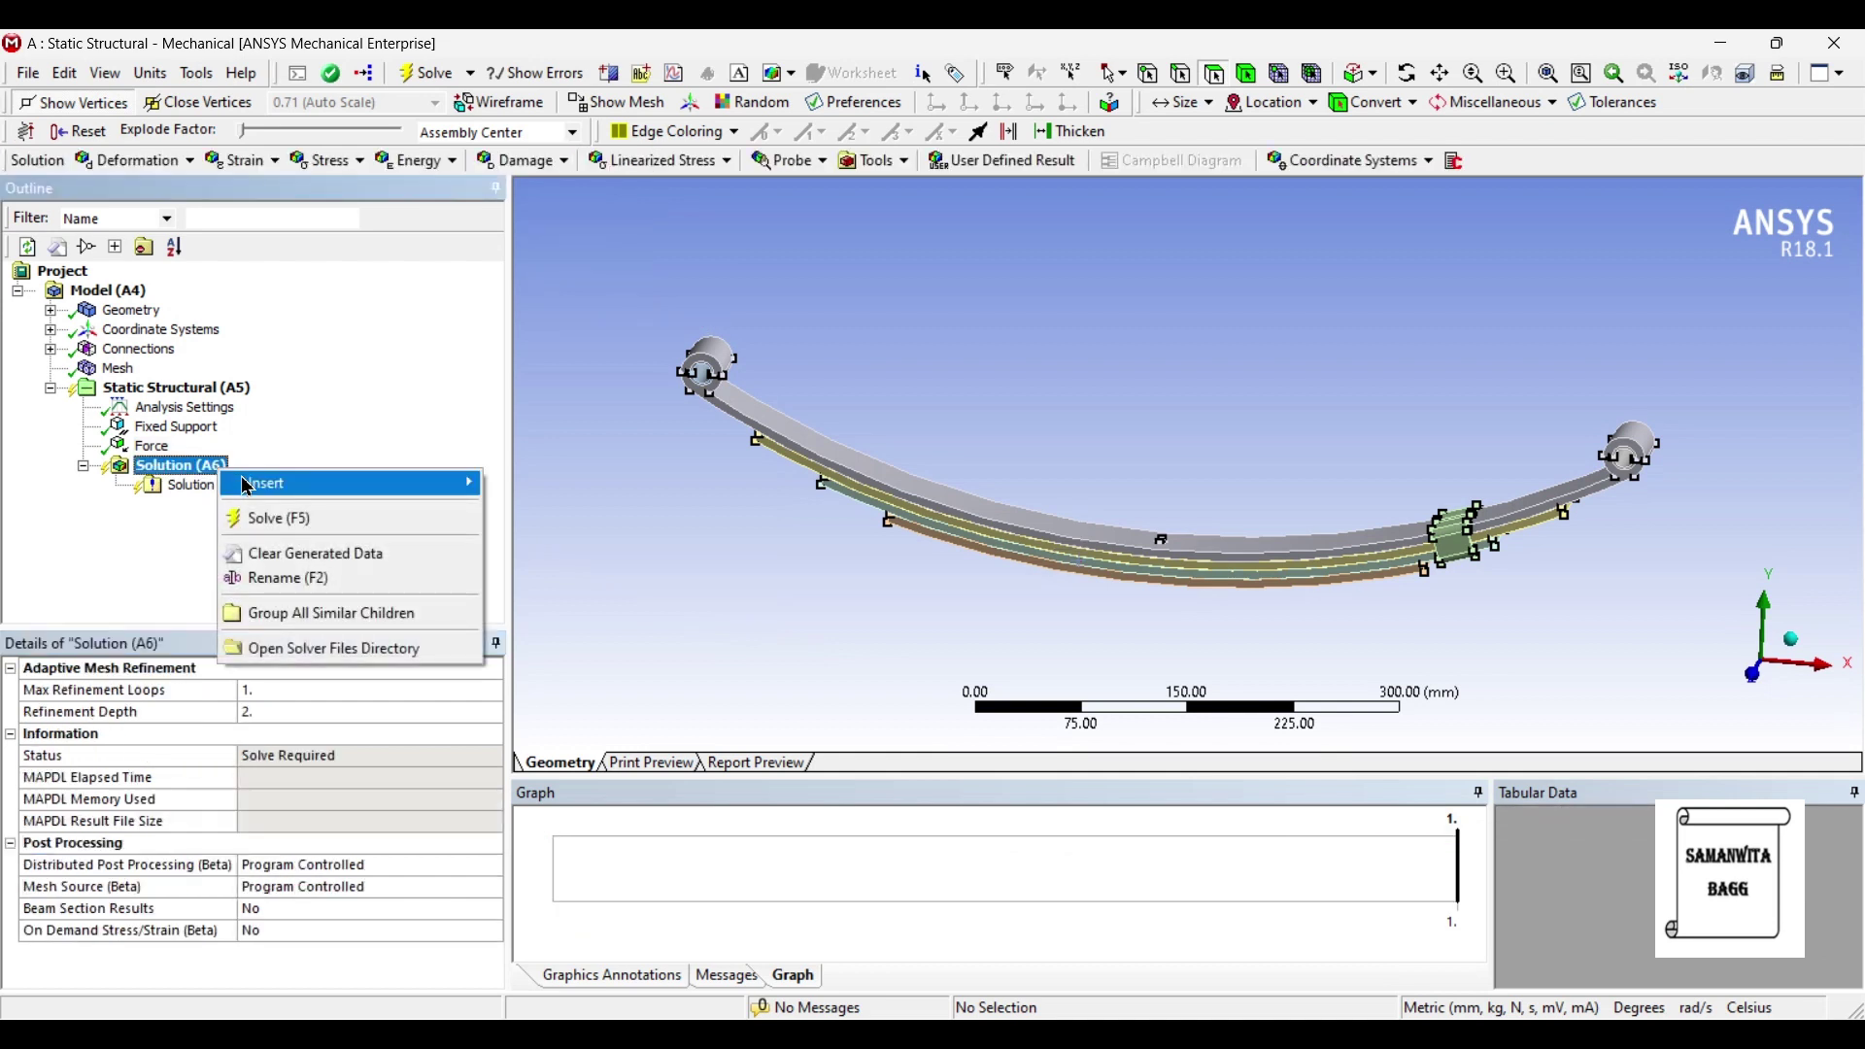
{"action": "mouse_move", "coordinate": [255, 484]}
{"action": "mouse_move", "coordinate": [622, 521]}
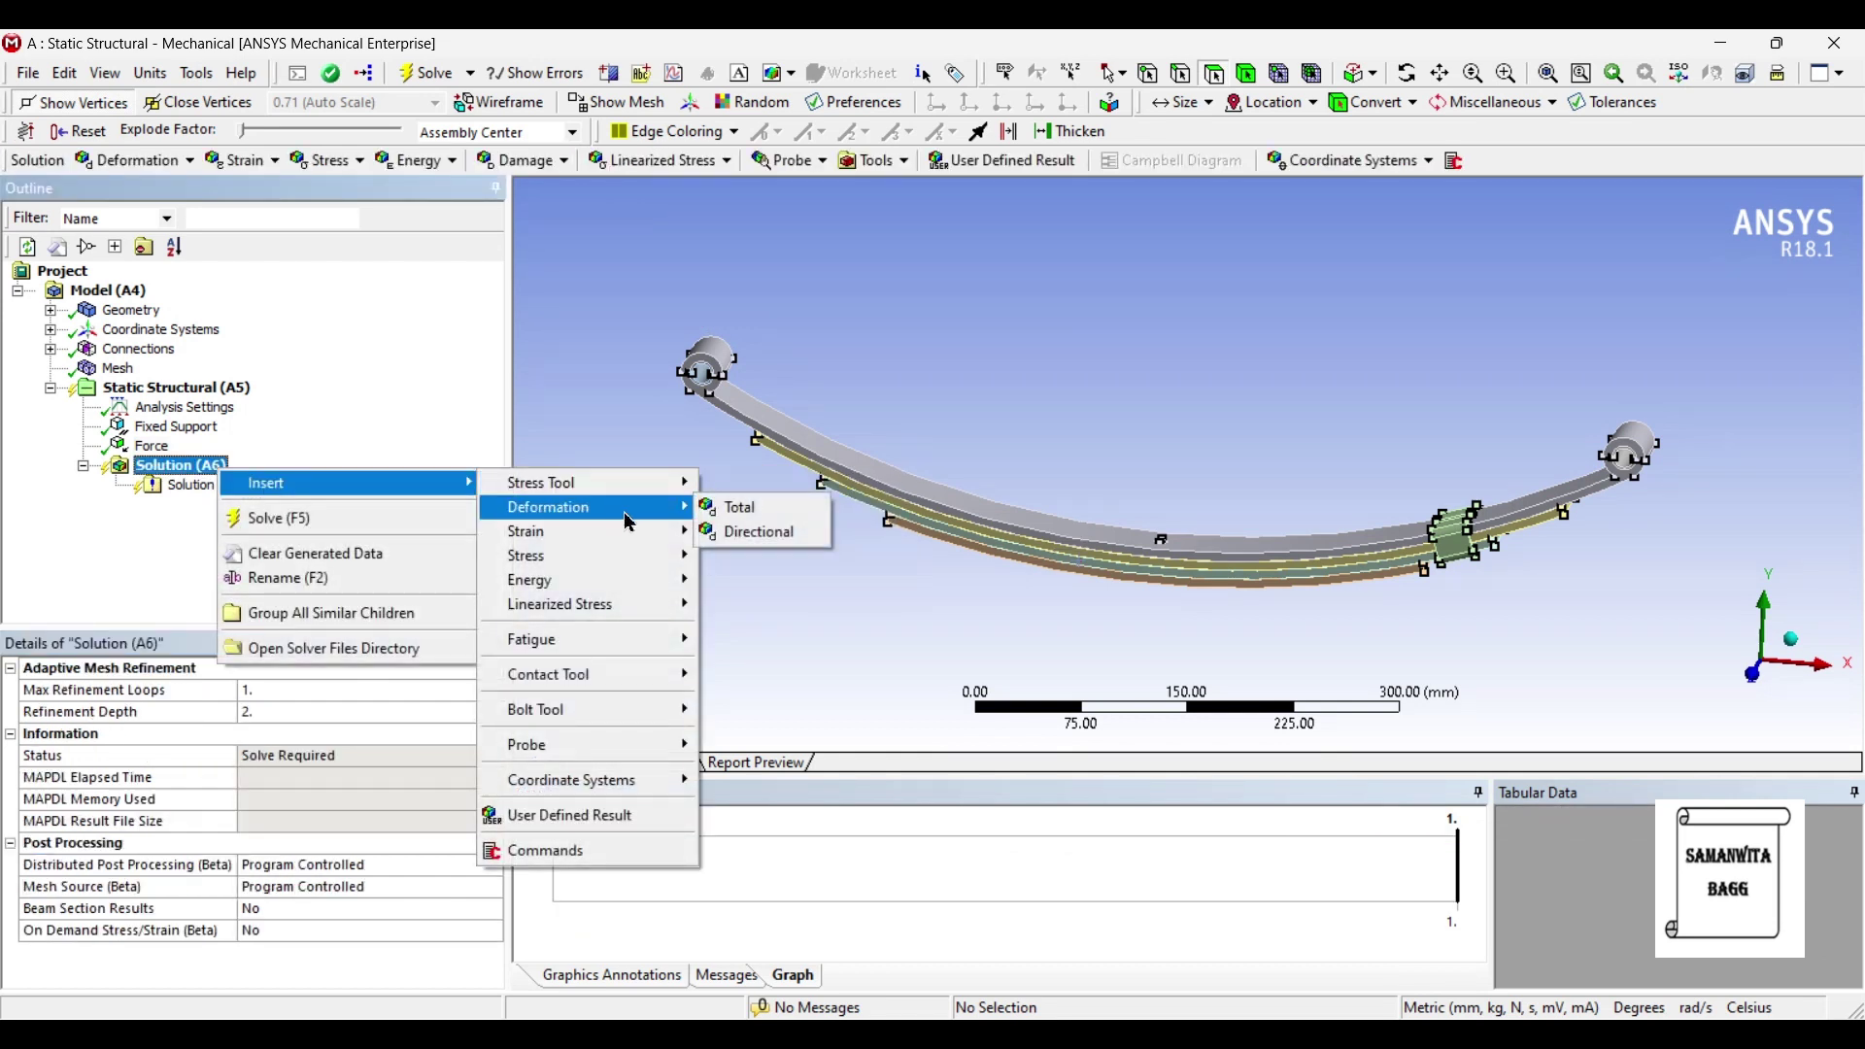
{"action": "left_click", "coordinate": [738, 506]}
{"action": "right_click", "coordinate": [193, 468]}
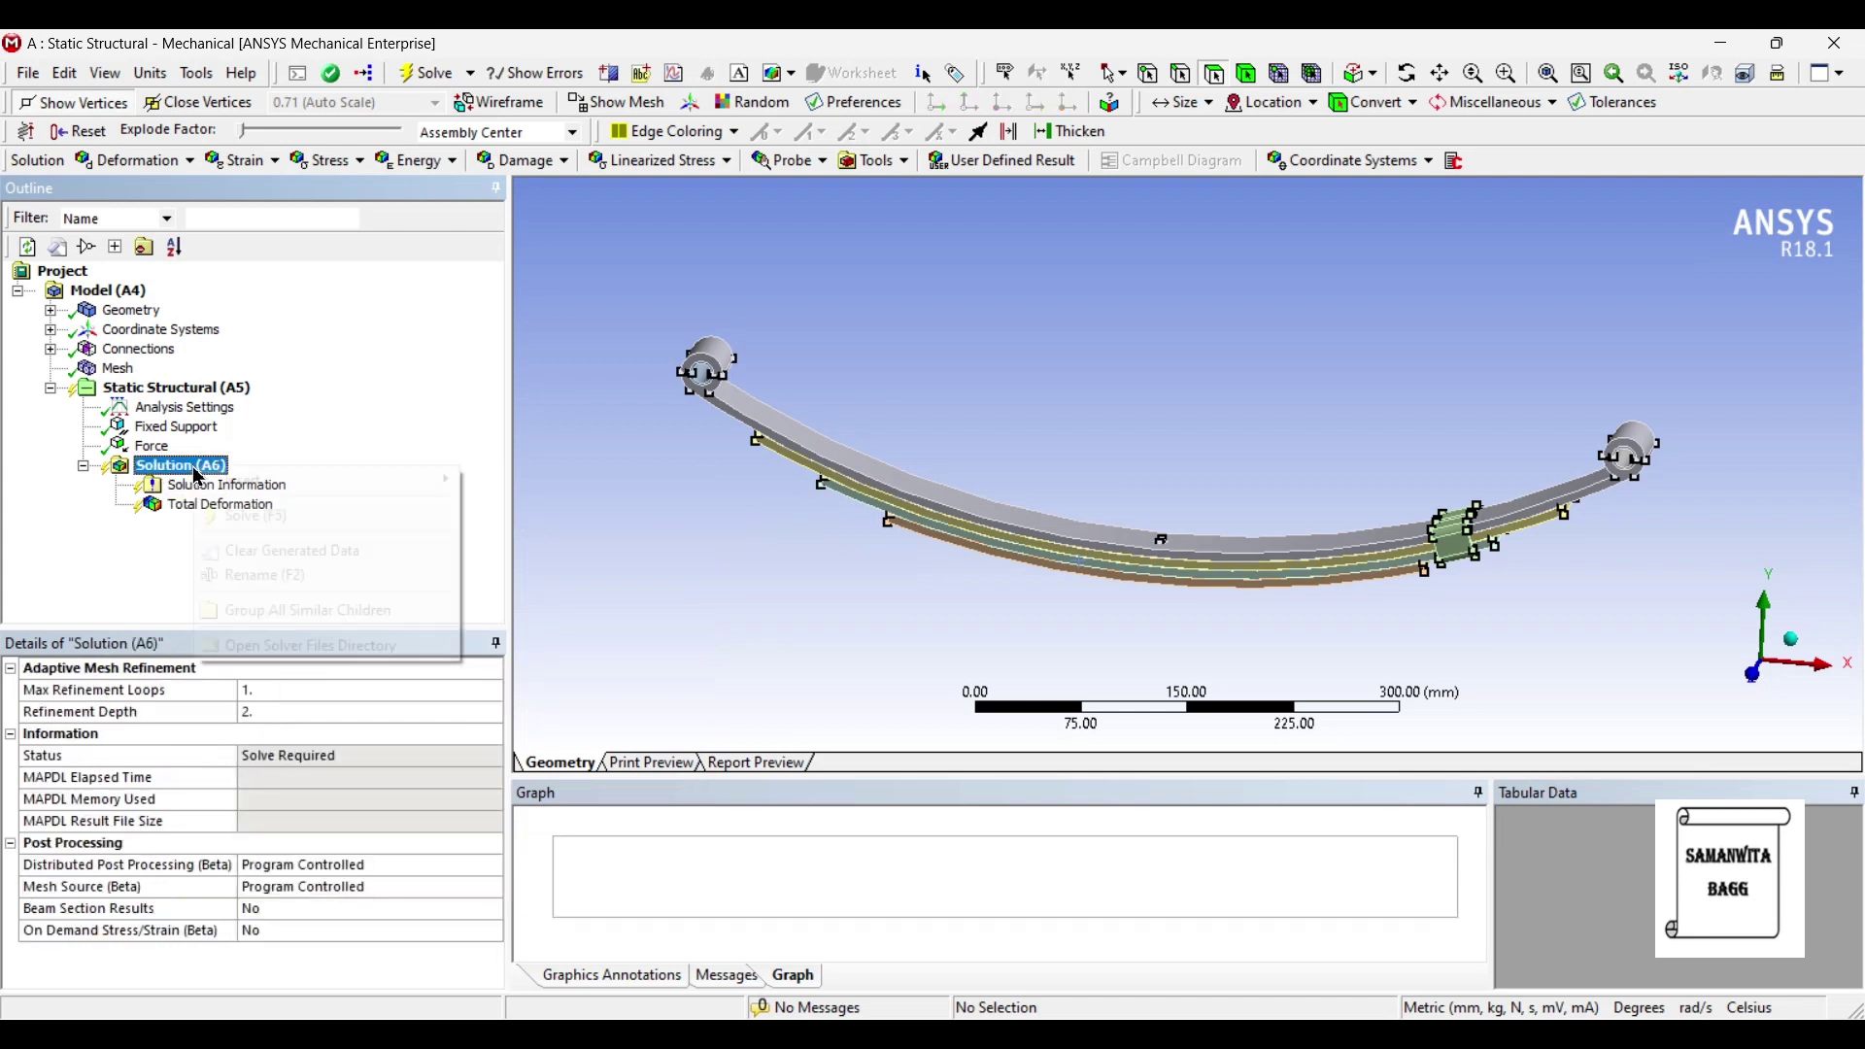
{"action": "mouse_move", "coordinate": [291, 479]}
{"action": "mouse_move", "coordinate": [578, 513]}
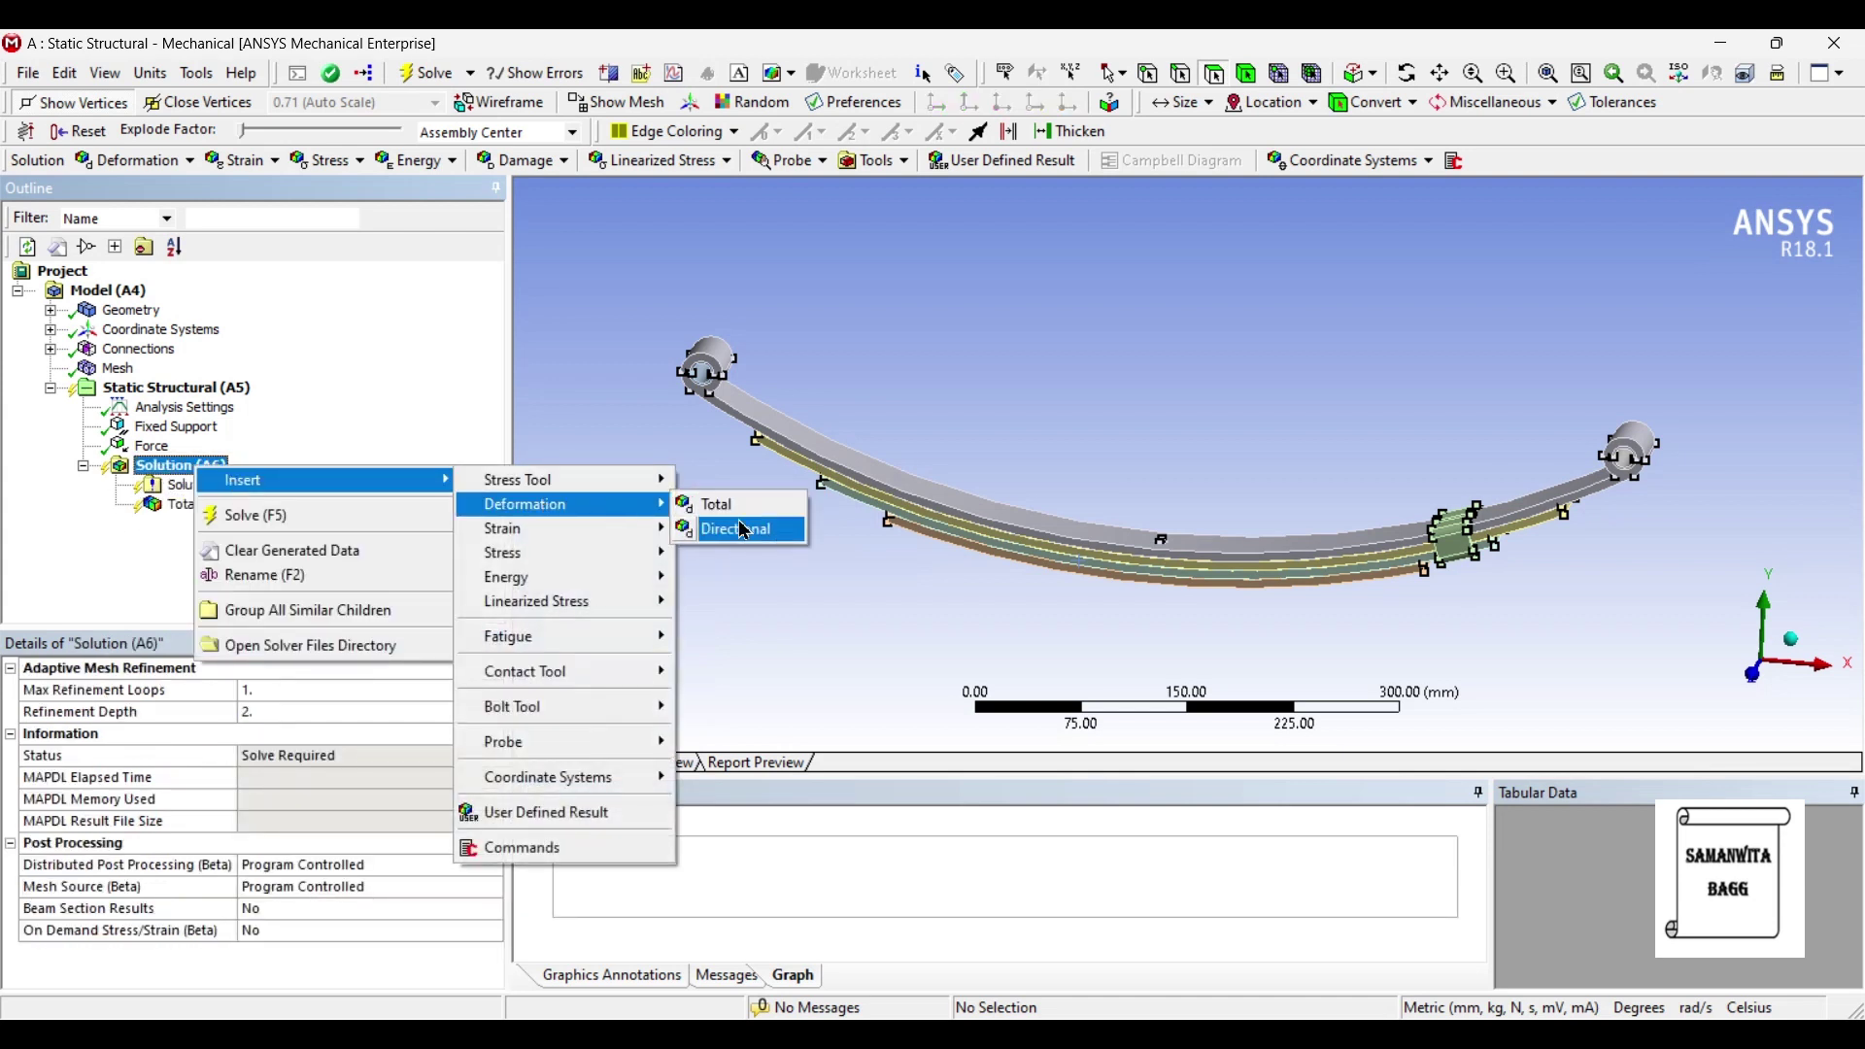
{"action": "left_click", "coordinate": [743, 530]}
{"action": "left_click", "coordinate": [284, 778]}
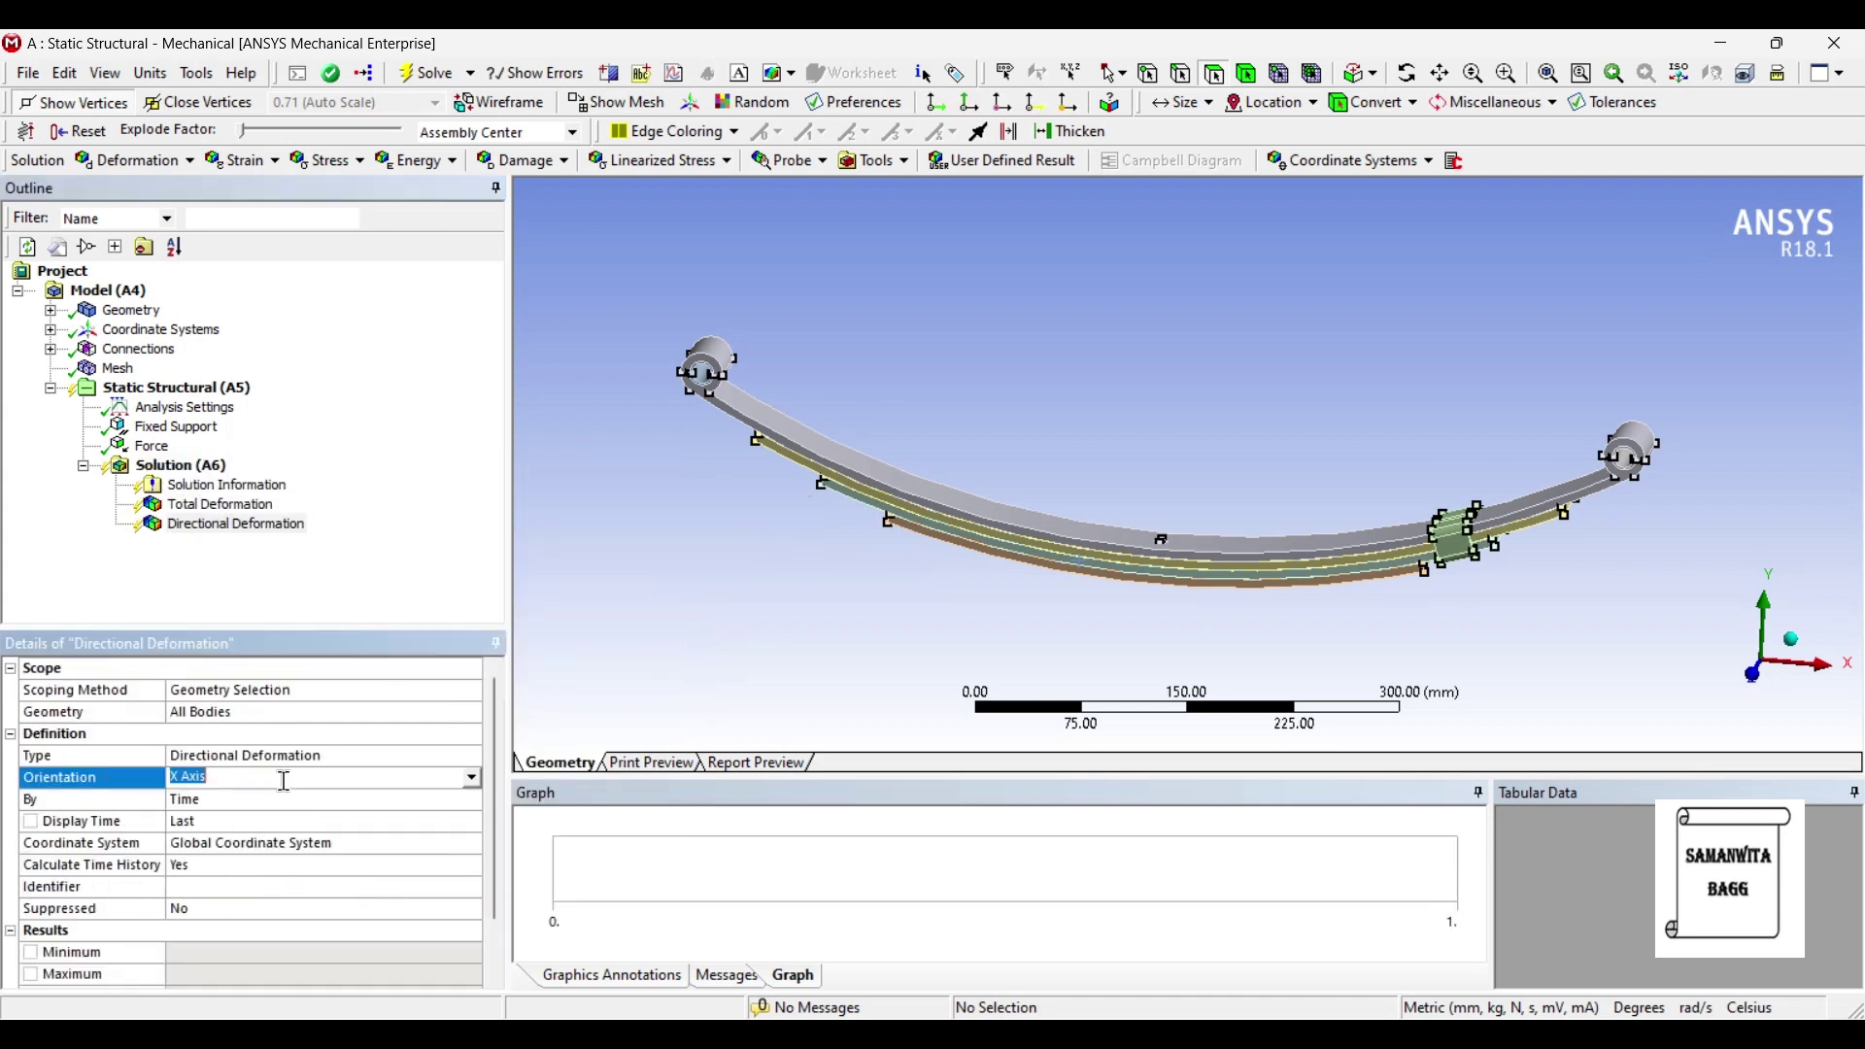
{"action": "left_click", "coordinate": [476, 784]}
{"action": "left_click", "coordinate": [212, 821]}
Step: Add Equivalent Elastic Strain, Equivalent Stress and Maximum Principal Stress results
{"action": "right_click", "coordinate": [187, 466]}
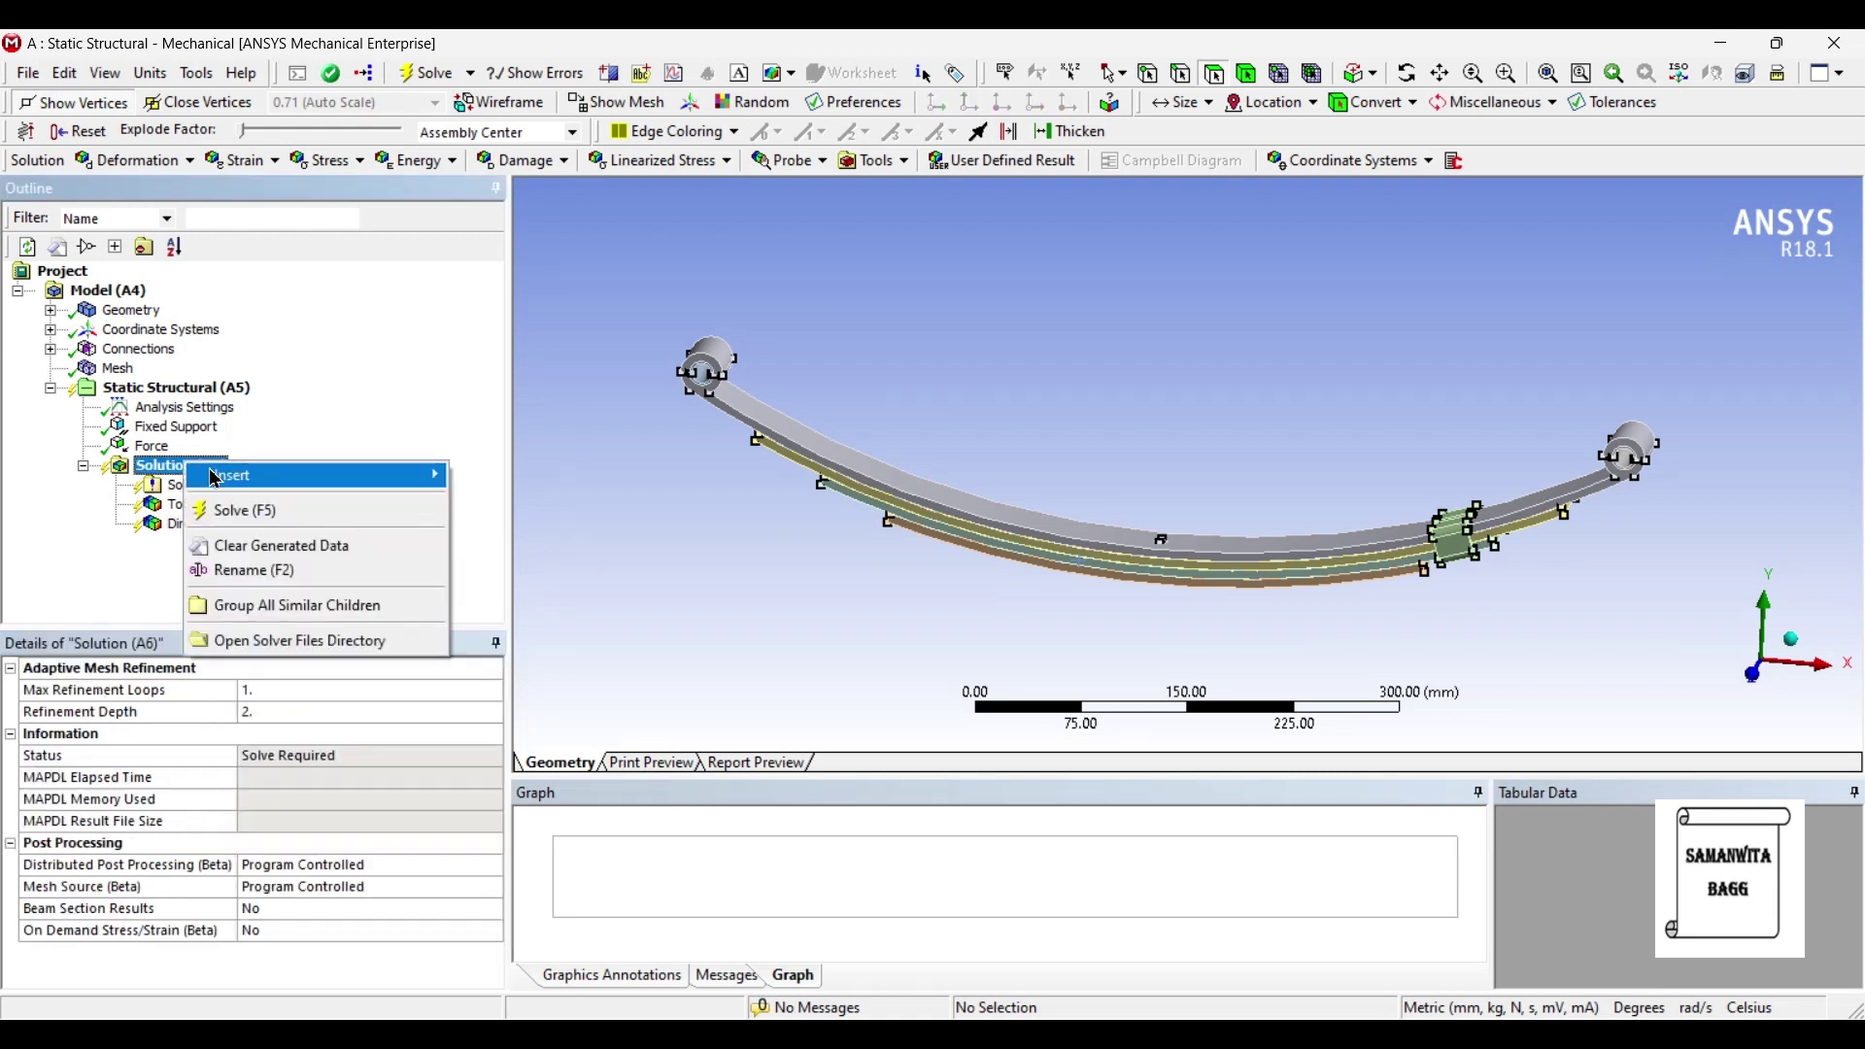
{"action": "mouse_move", "coordinate": [321, 475]}
{"action": "mouse_move", "coordinate": [544, 524]}
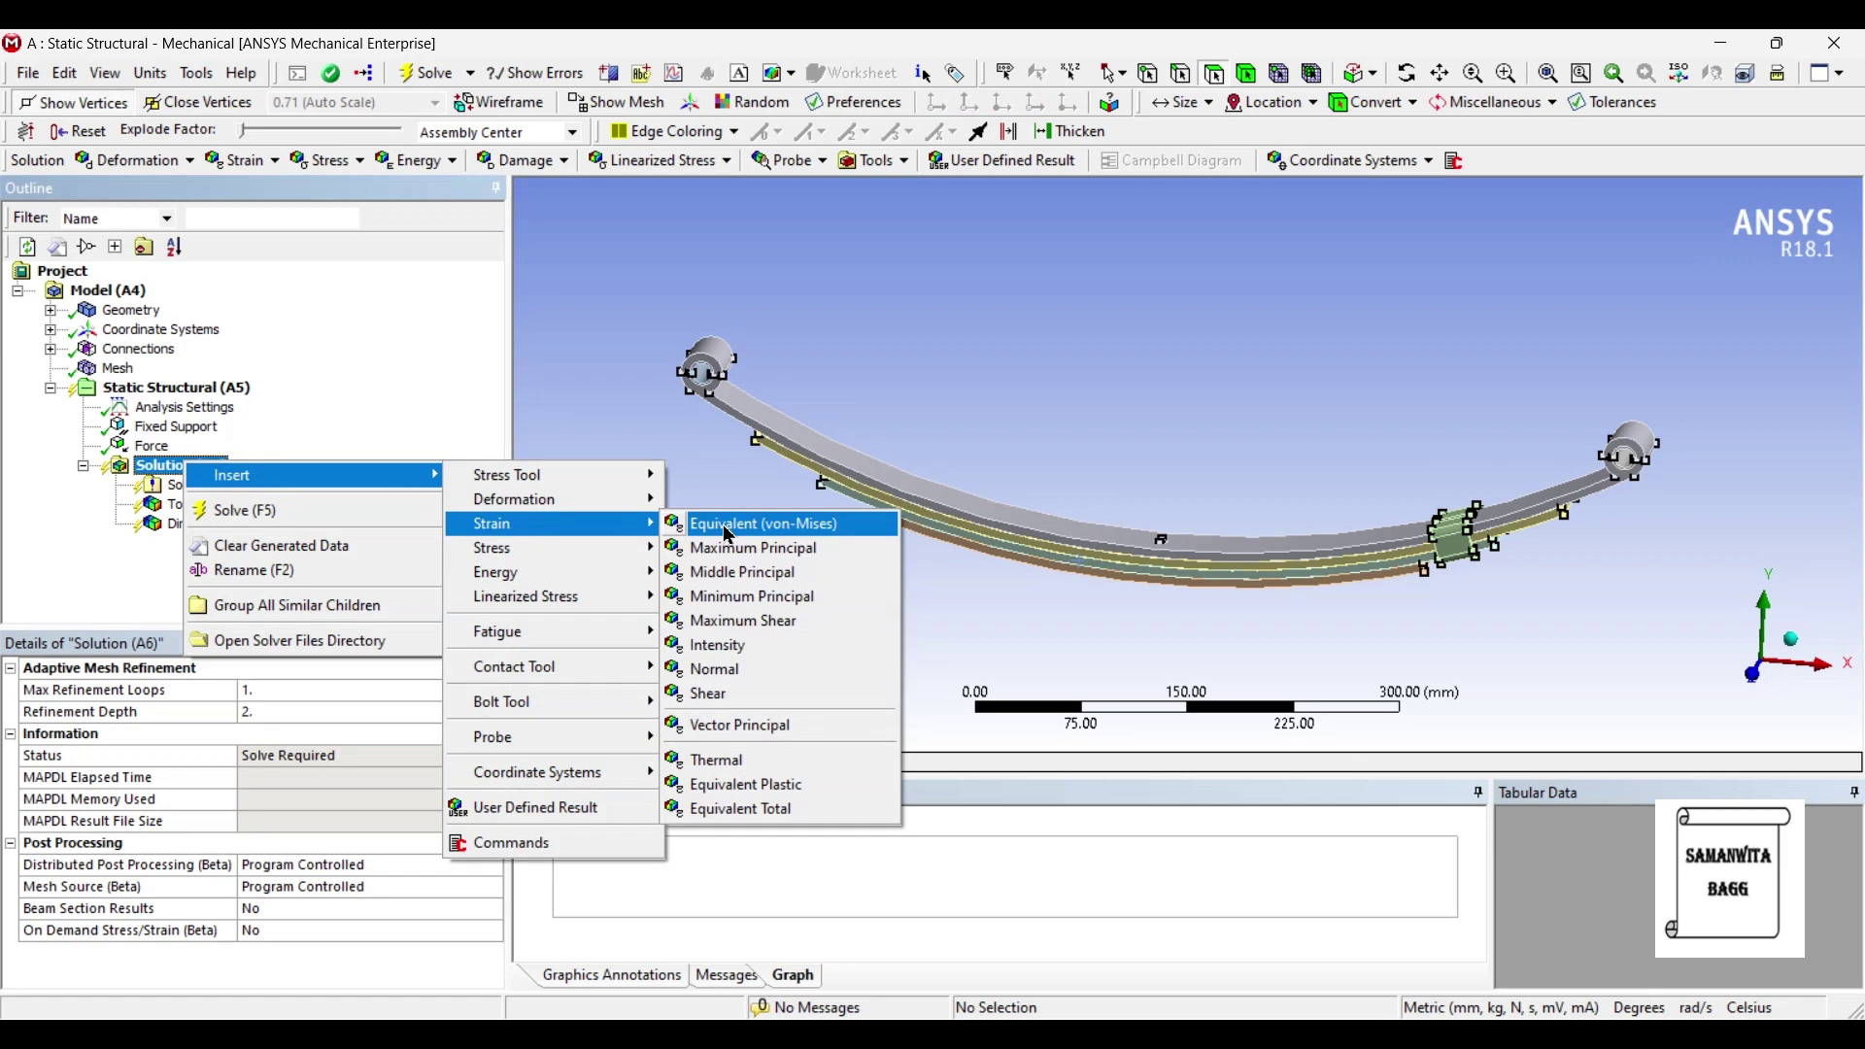
{"action": "left_click", "coordinate": [728, 533]}
{"action": "right_click", "coordinate": [187, 466]}
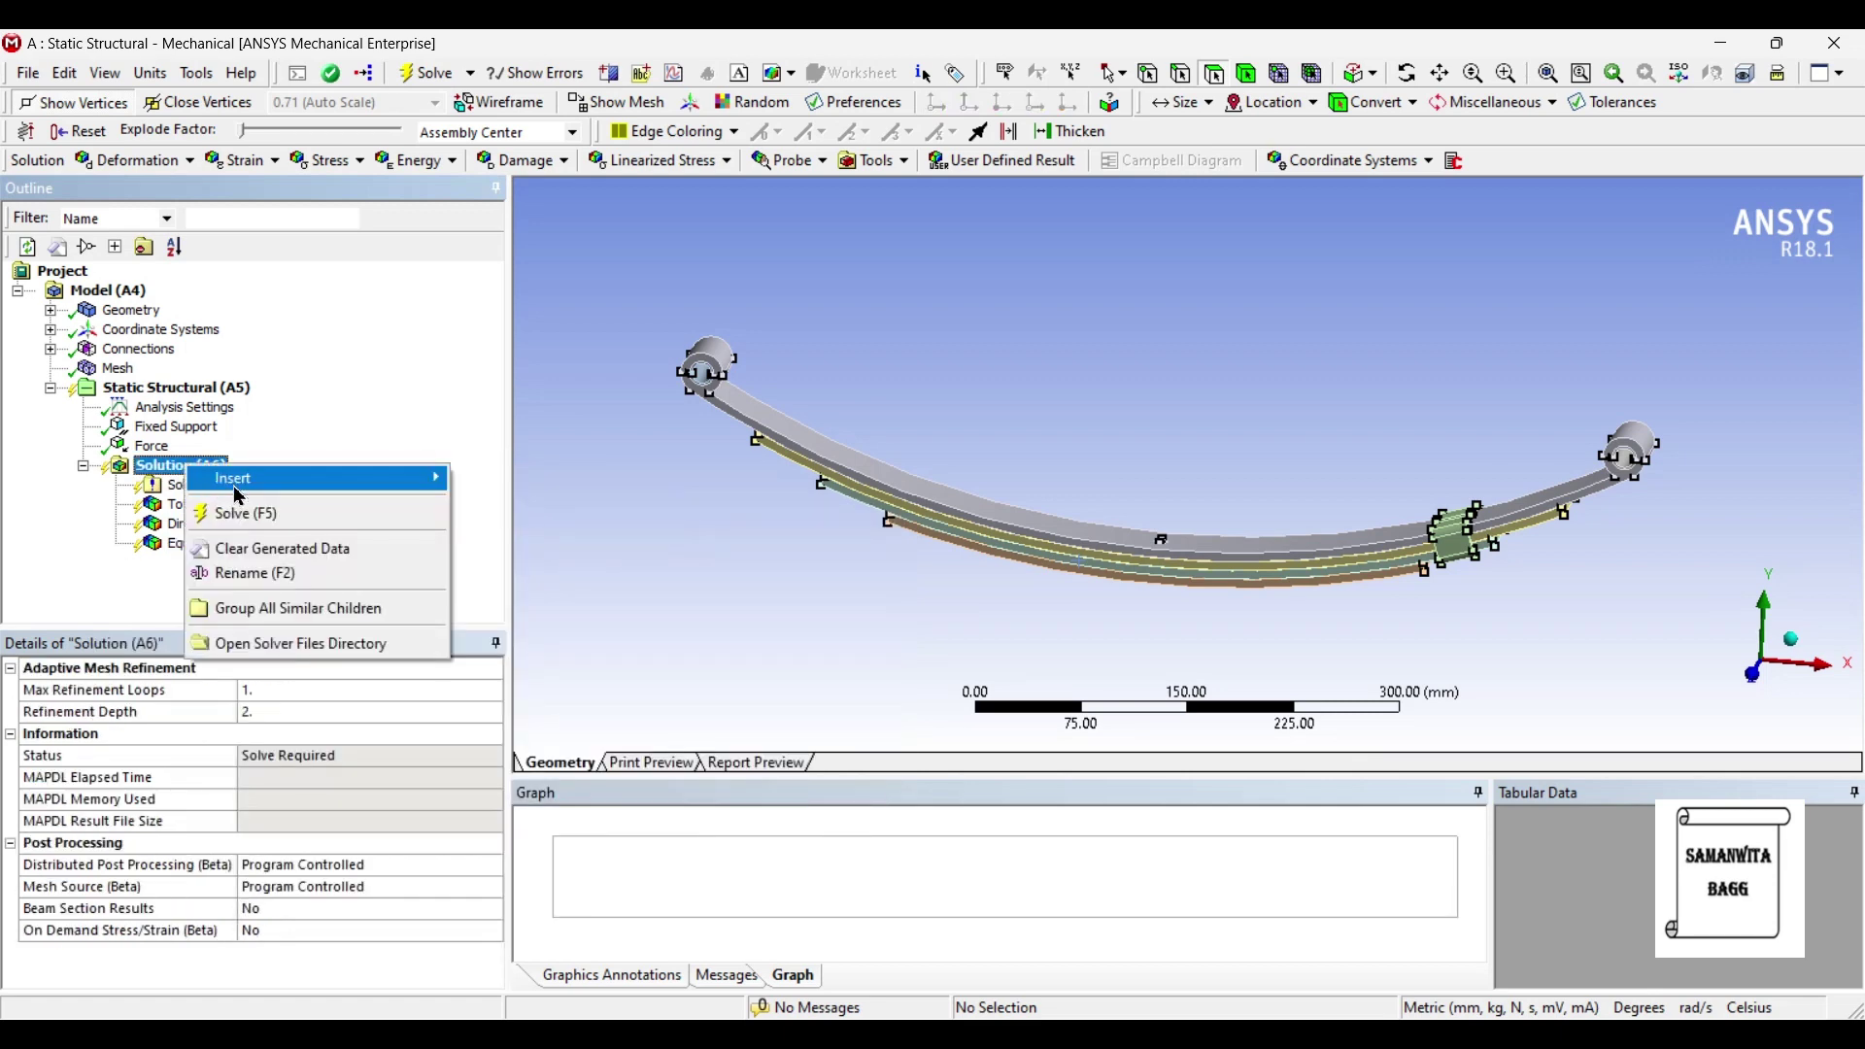
{"action": "mouse_move", "coordinate": [243, 481]}
{"action": "mouse_move", "coordinate": [563, 551]}
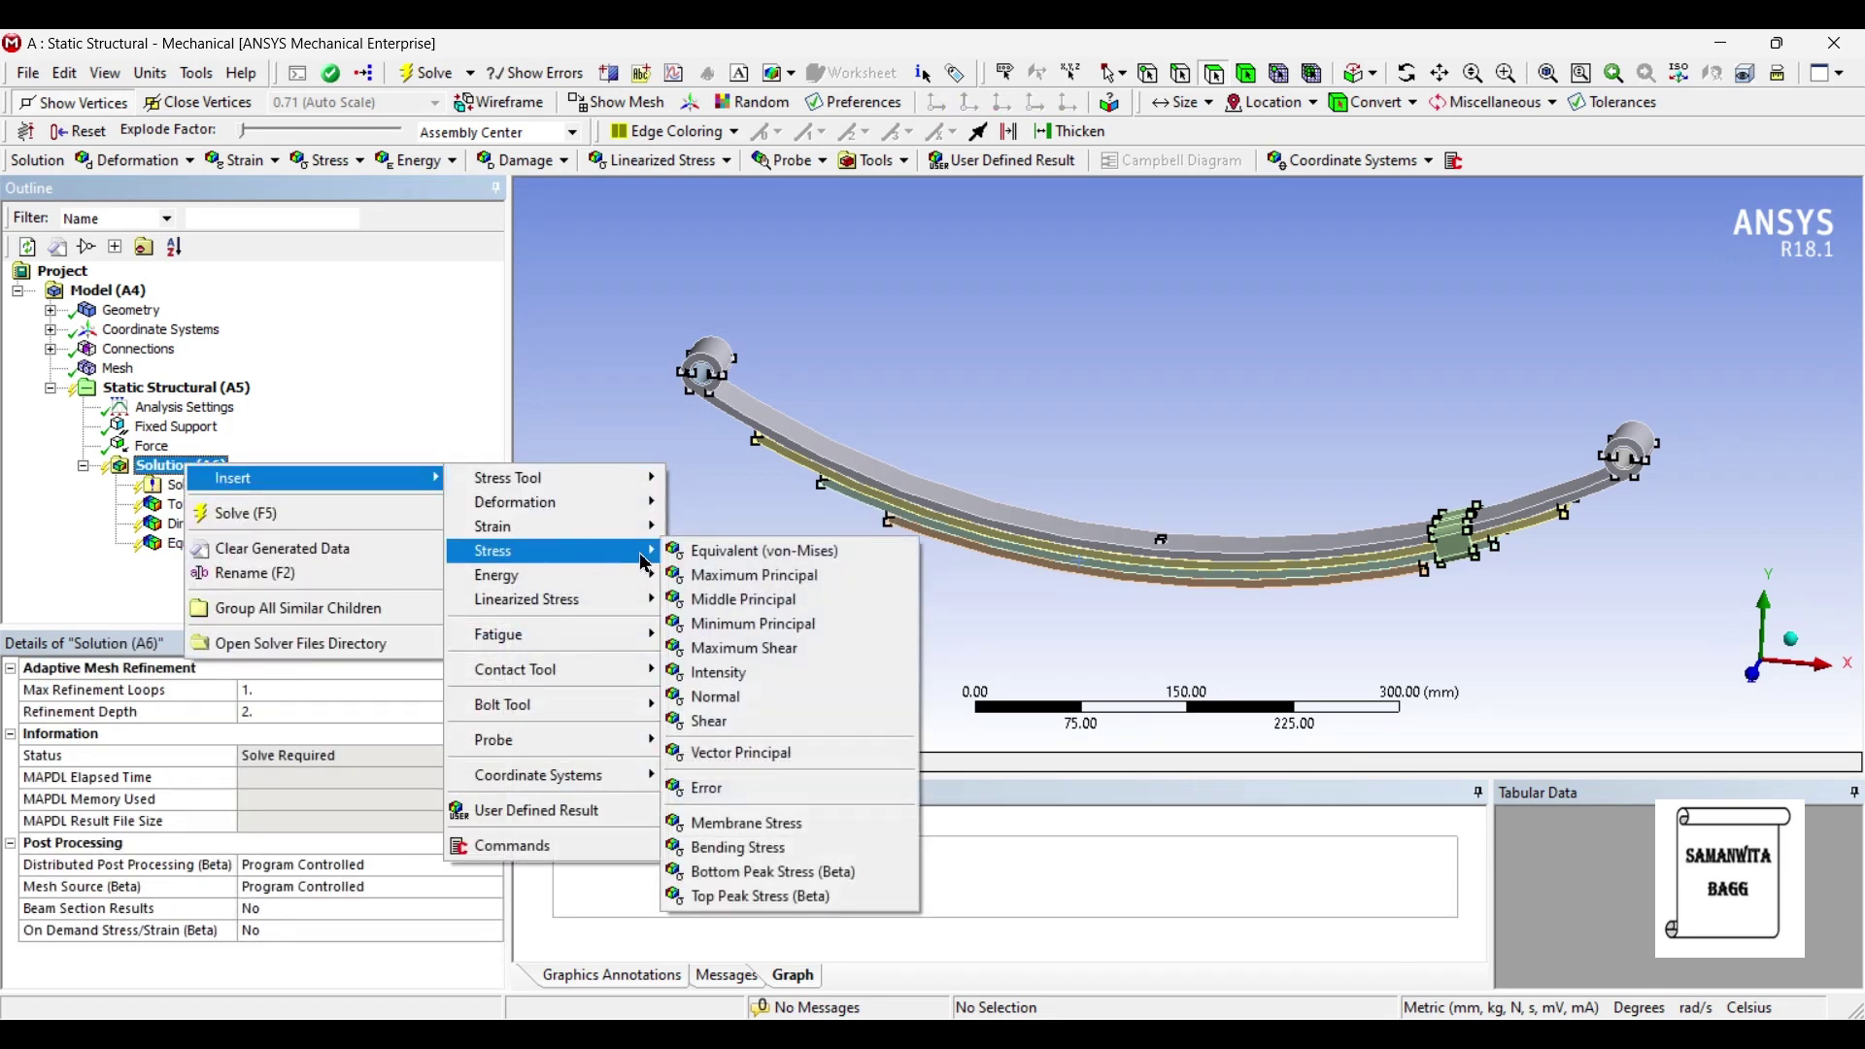
{"action": "left_click", "coordinate": [703, 553]}
{"action": "left_click", "coordinate": [185, 466]}
{"action": "right_click", "coordinate": [200, 467]}
{"action": "mouse_move", "coordinate": [253, 481]}
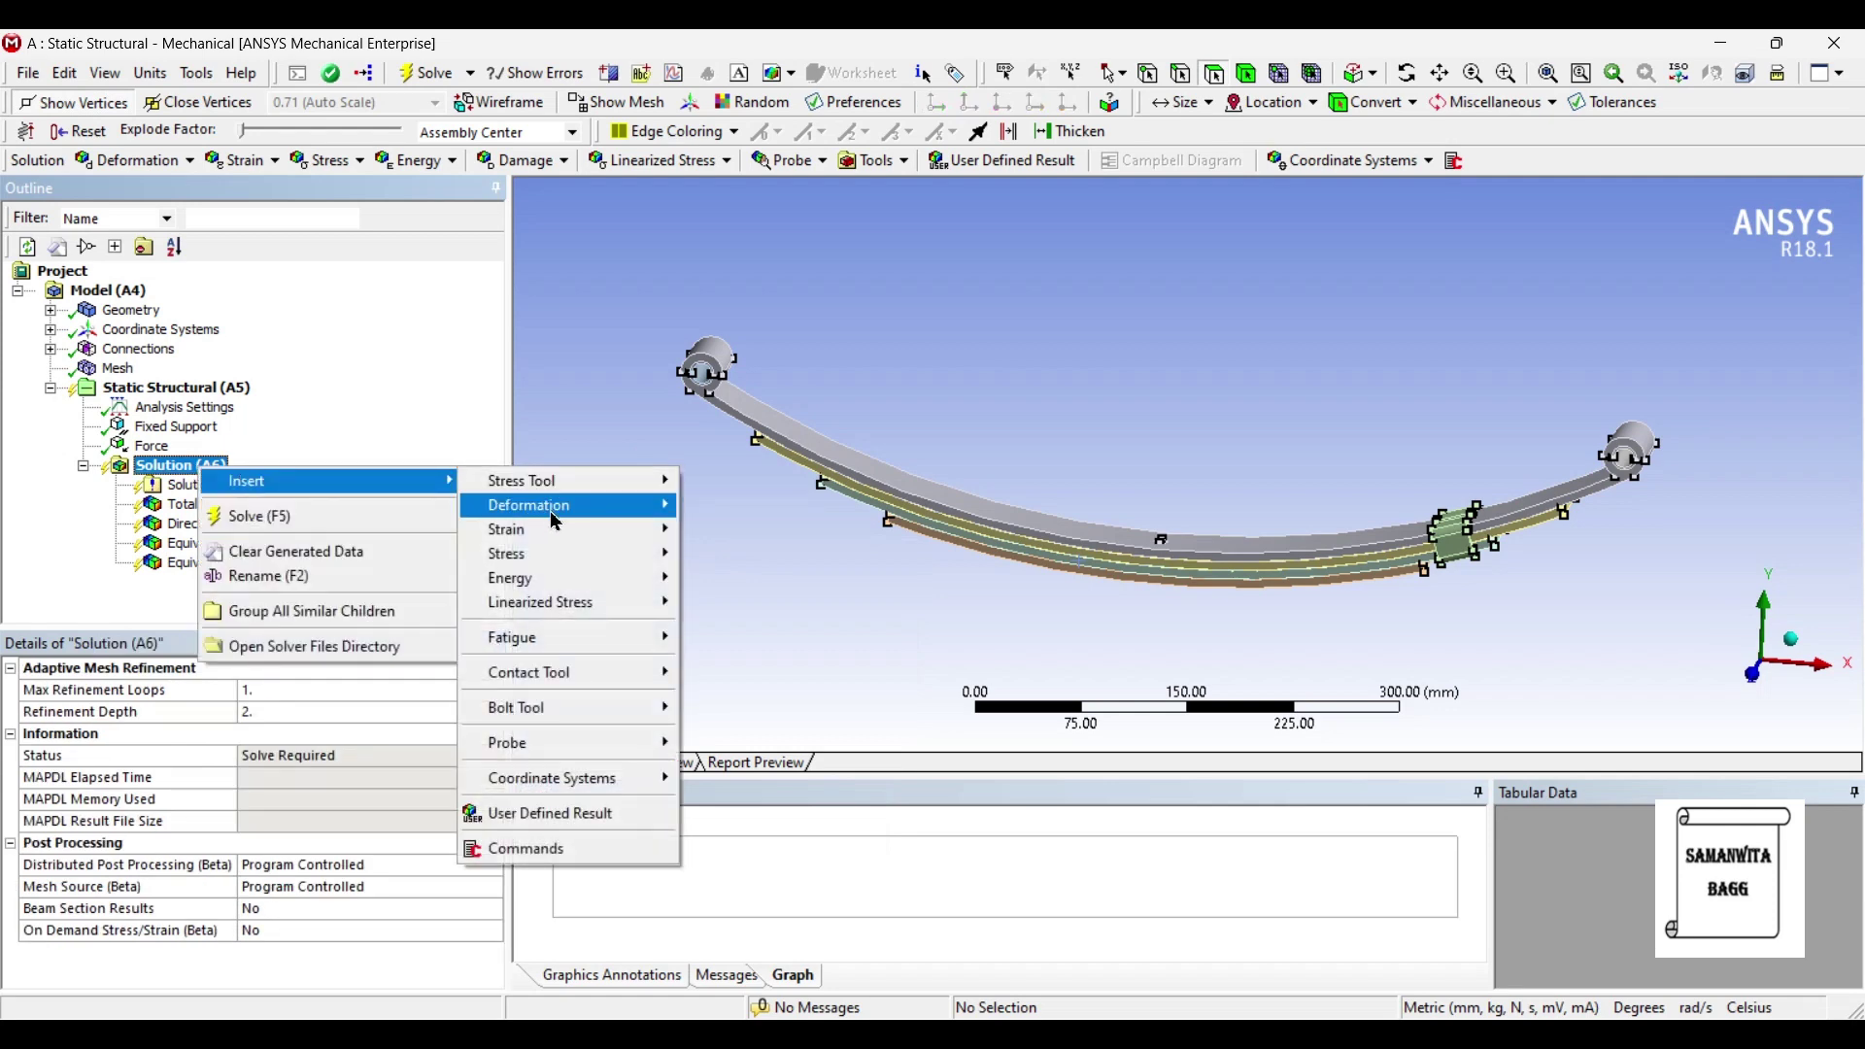
{"action": "mouse_move", "coordinate": [564, 552]}
{"action": "left_click", "coordinate": [707, 578]}
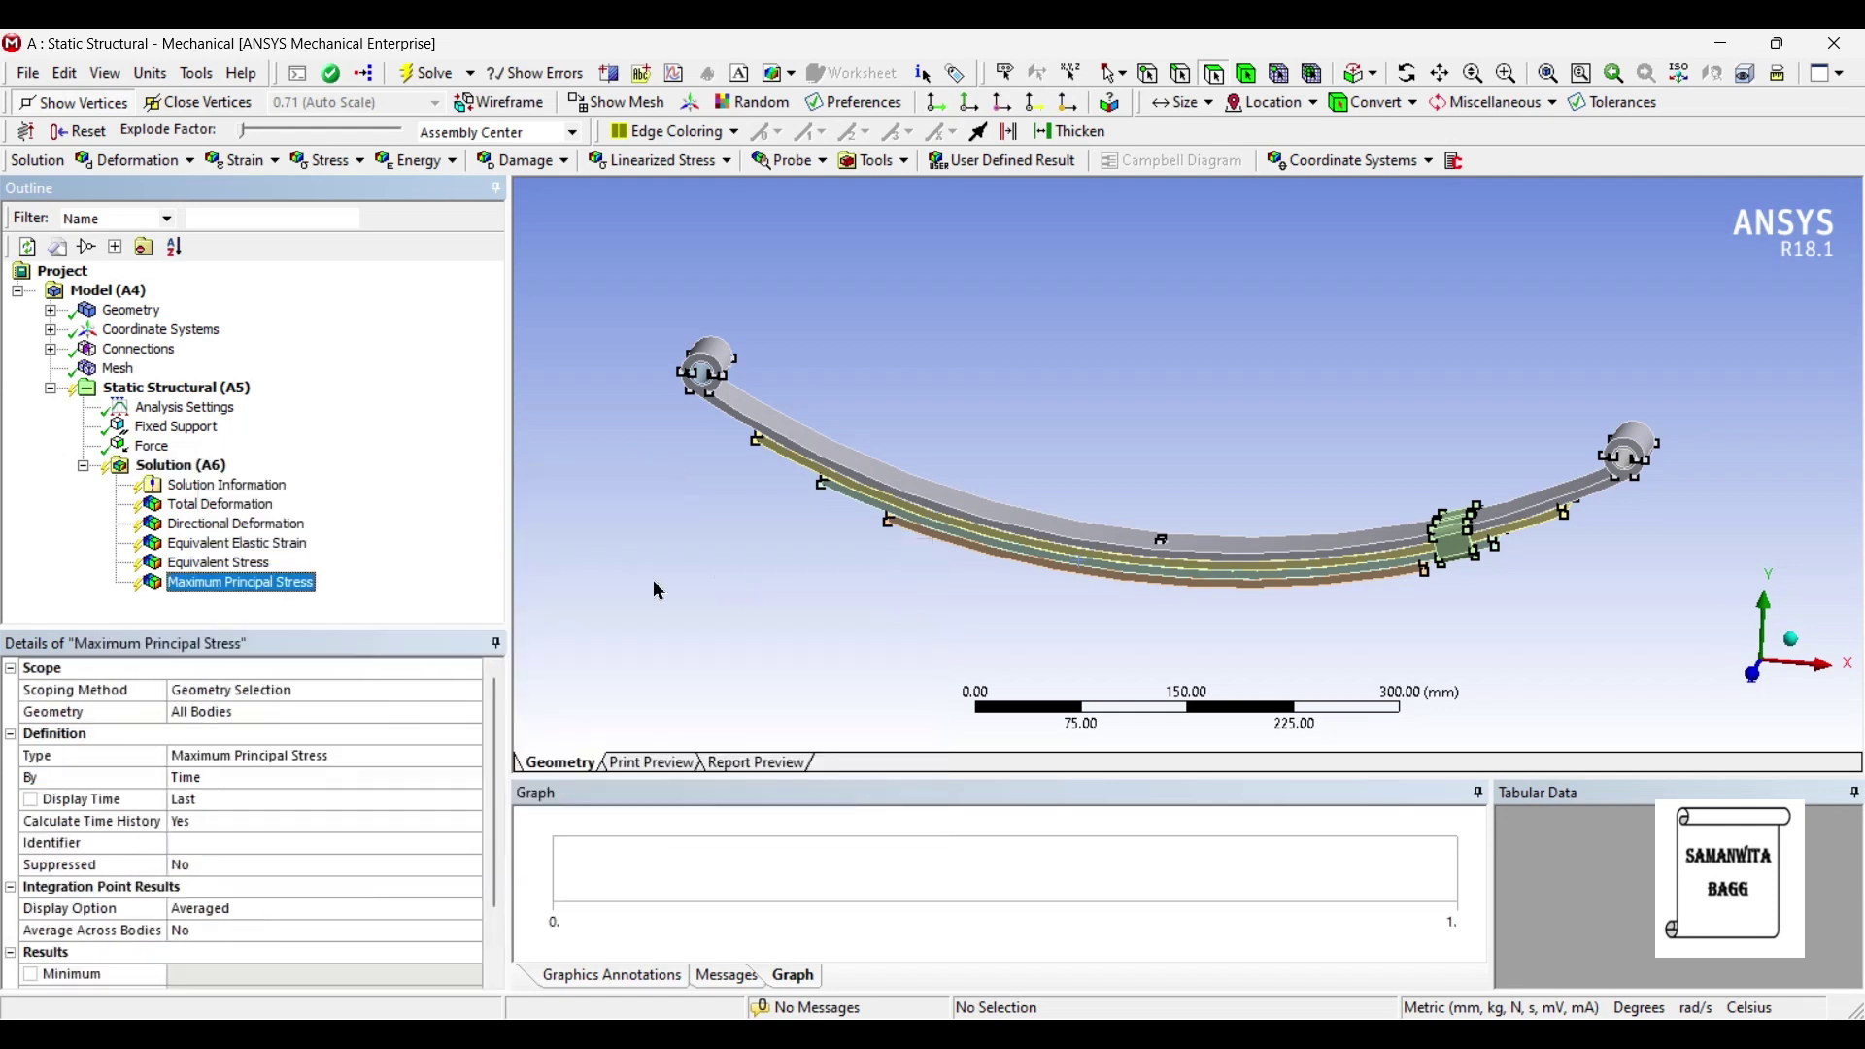
Step: Add Maximum Shear Stress and Strain Energy results to the solution
{"action": "right_click", "coordinate": [199, 467]}
{"action": "mouse_move", "coordinate": [253, 476]}
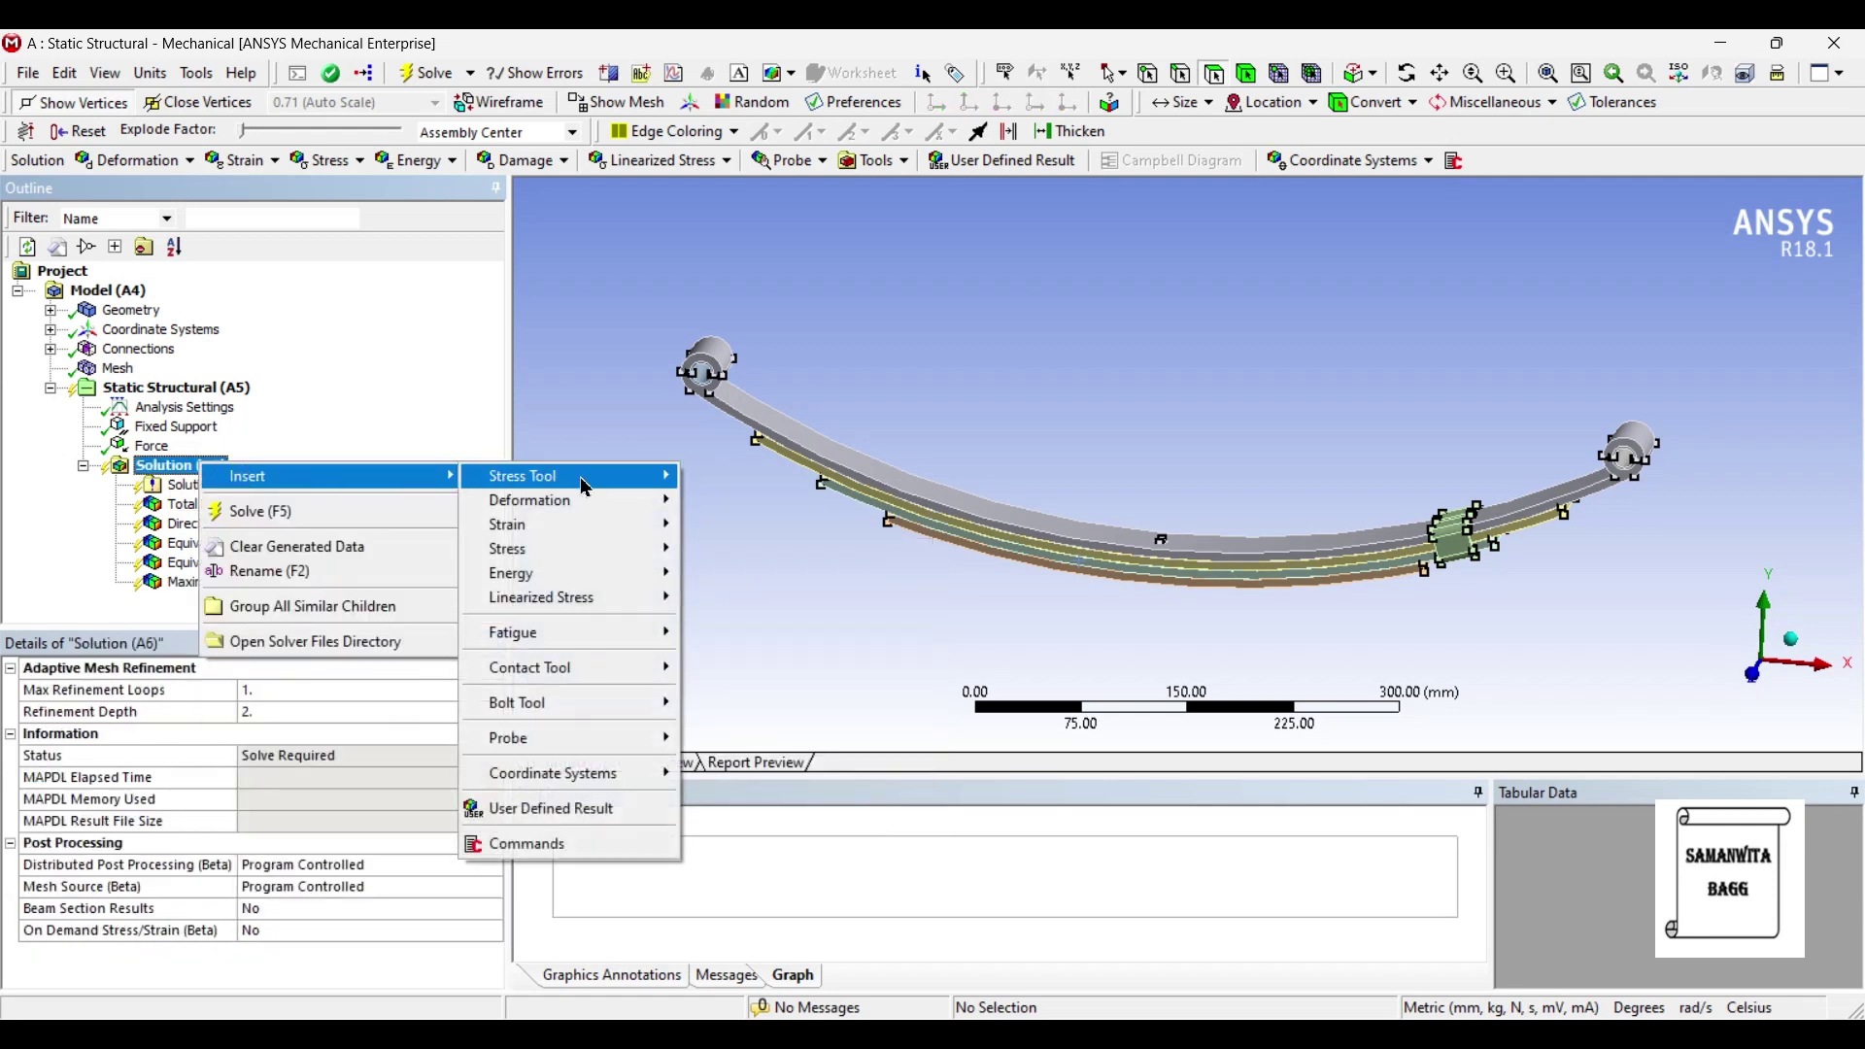
{"action": "mouse_move", "coordinate": [583, 549]}
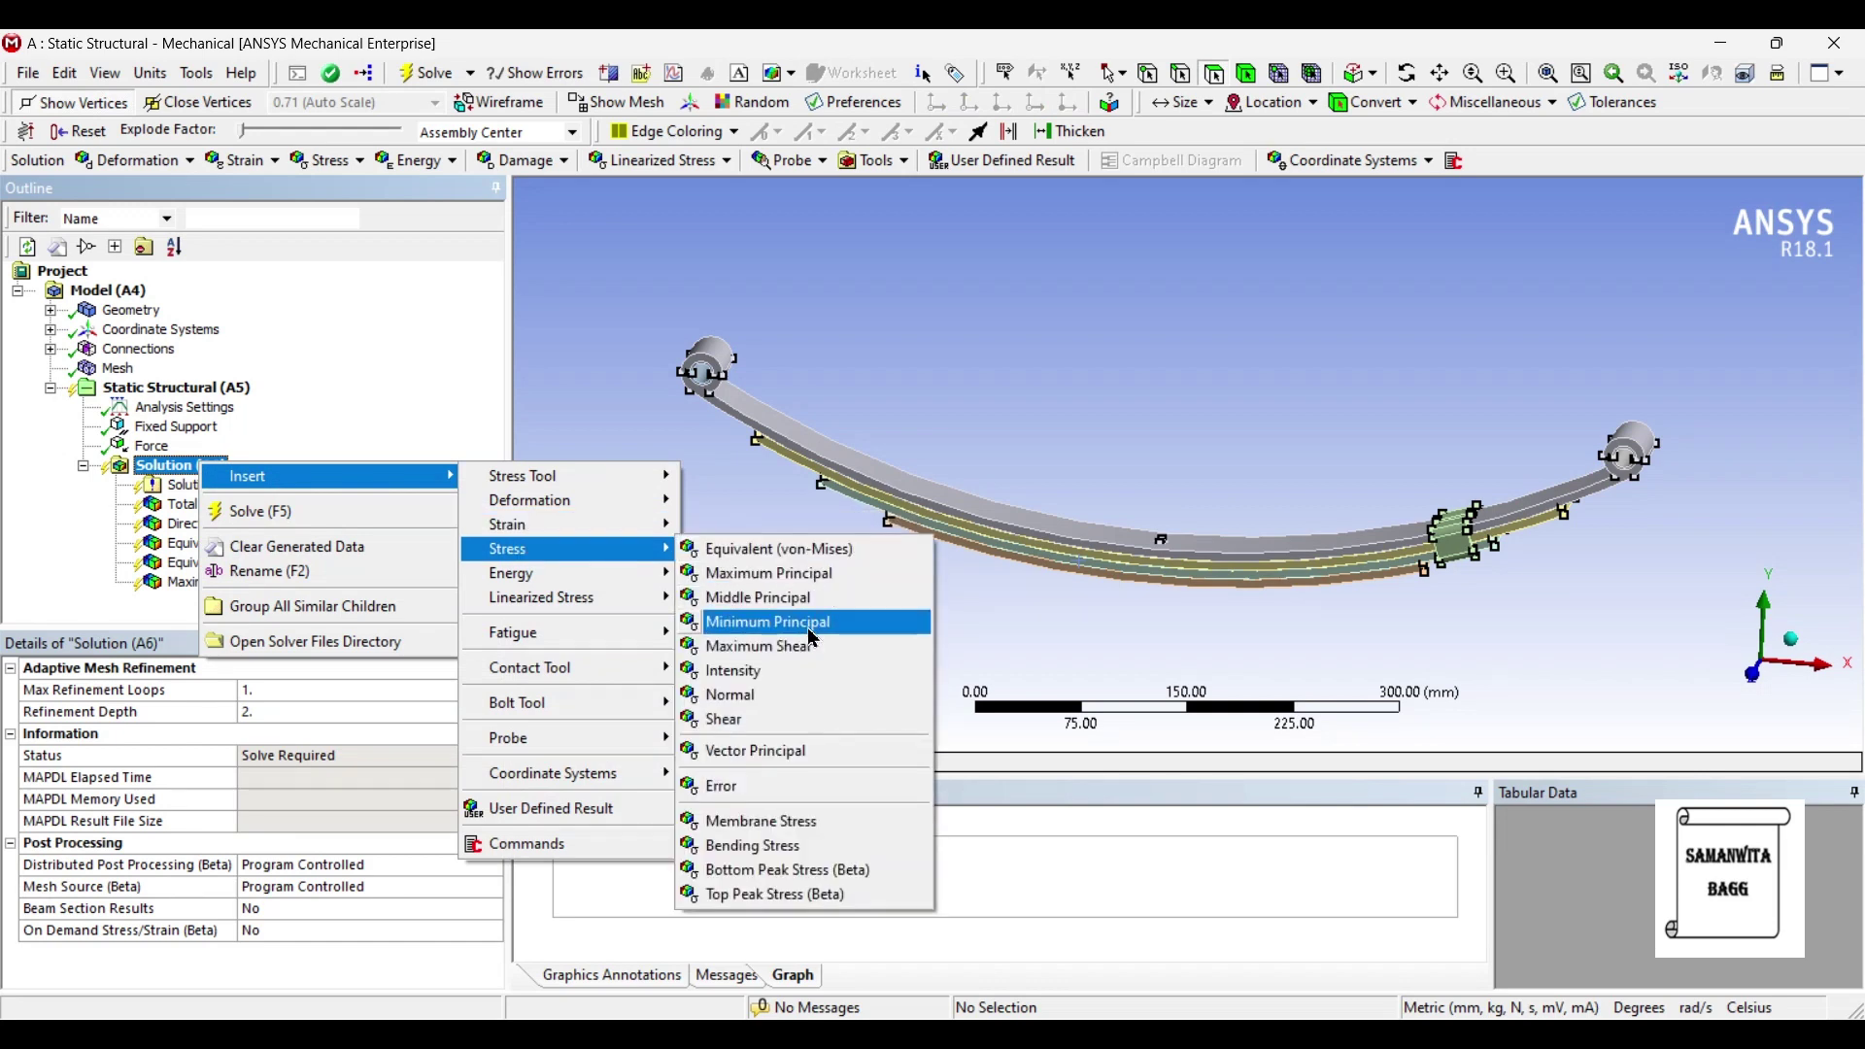
{"action": "left_click", "coordinate": [826, 654]}
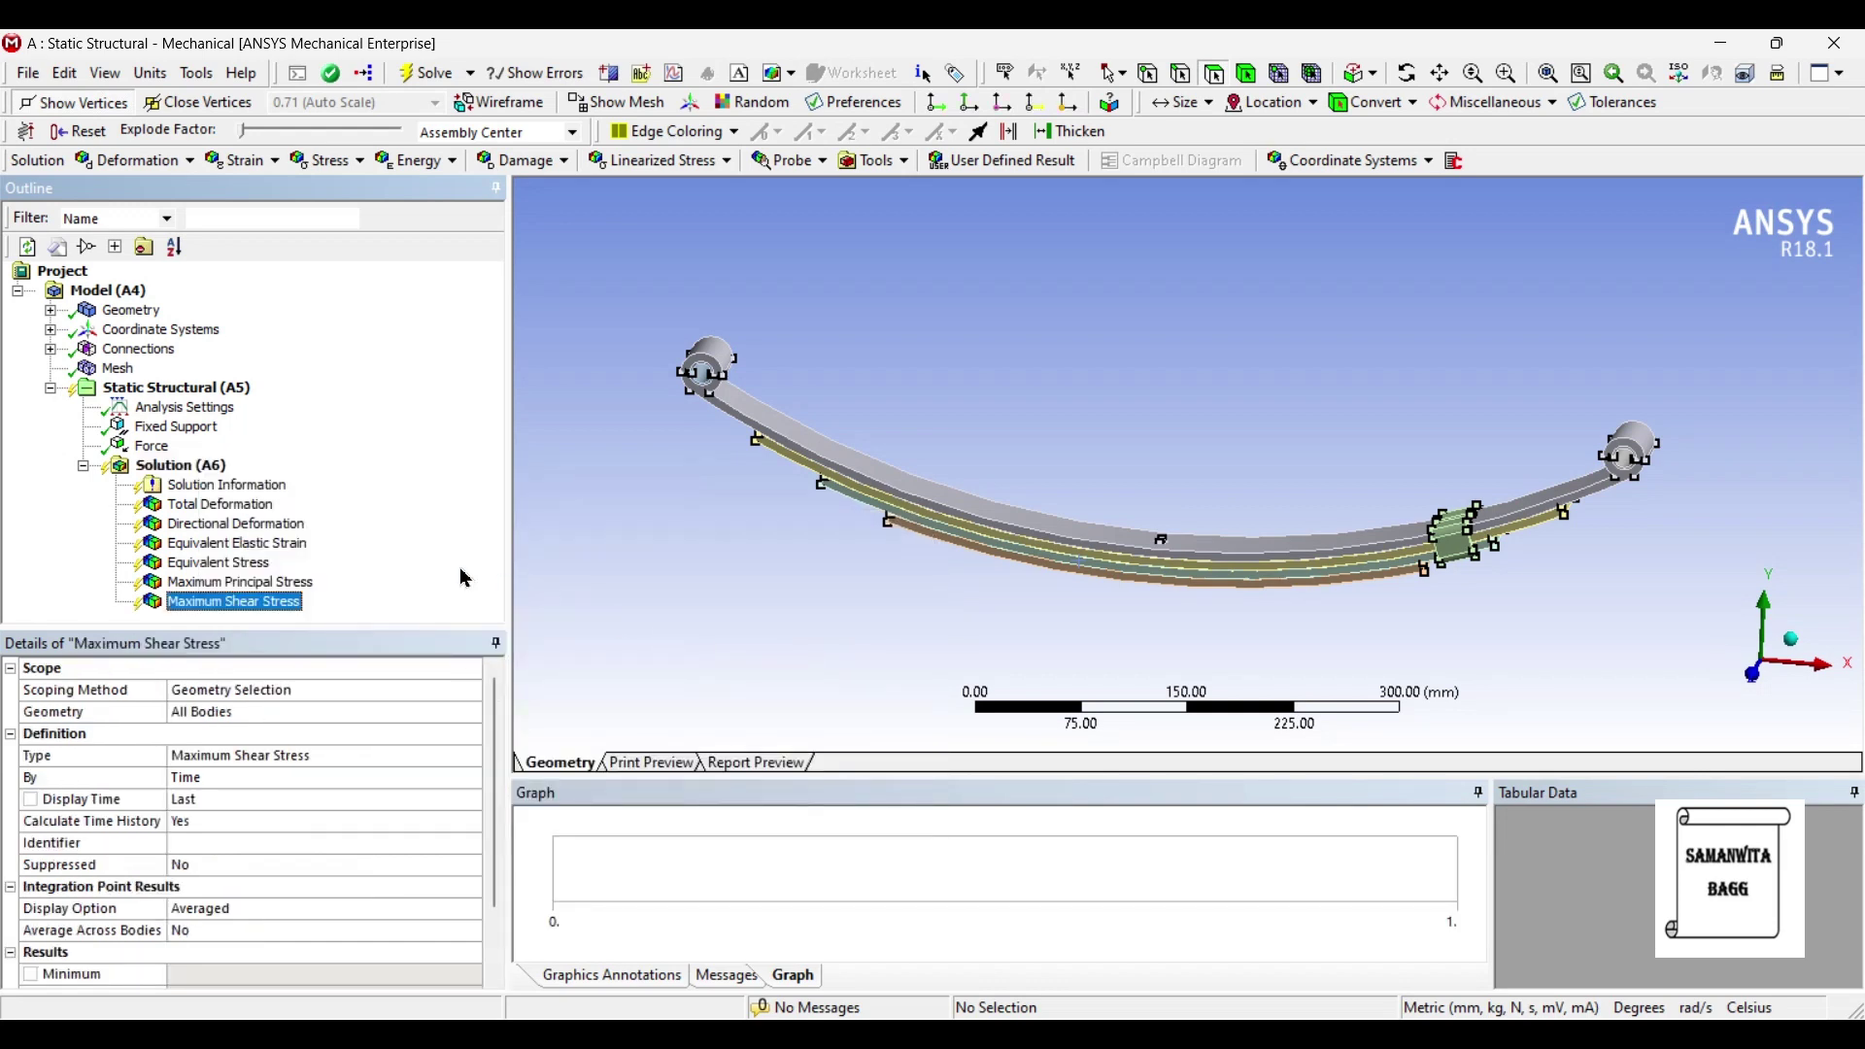
{"action": "right_click", "coordinate": [204, 467]}
{"action": "mouse_move", "coordinate": [260, 486]}
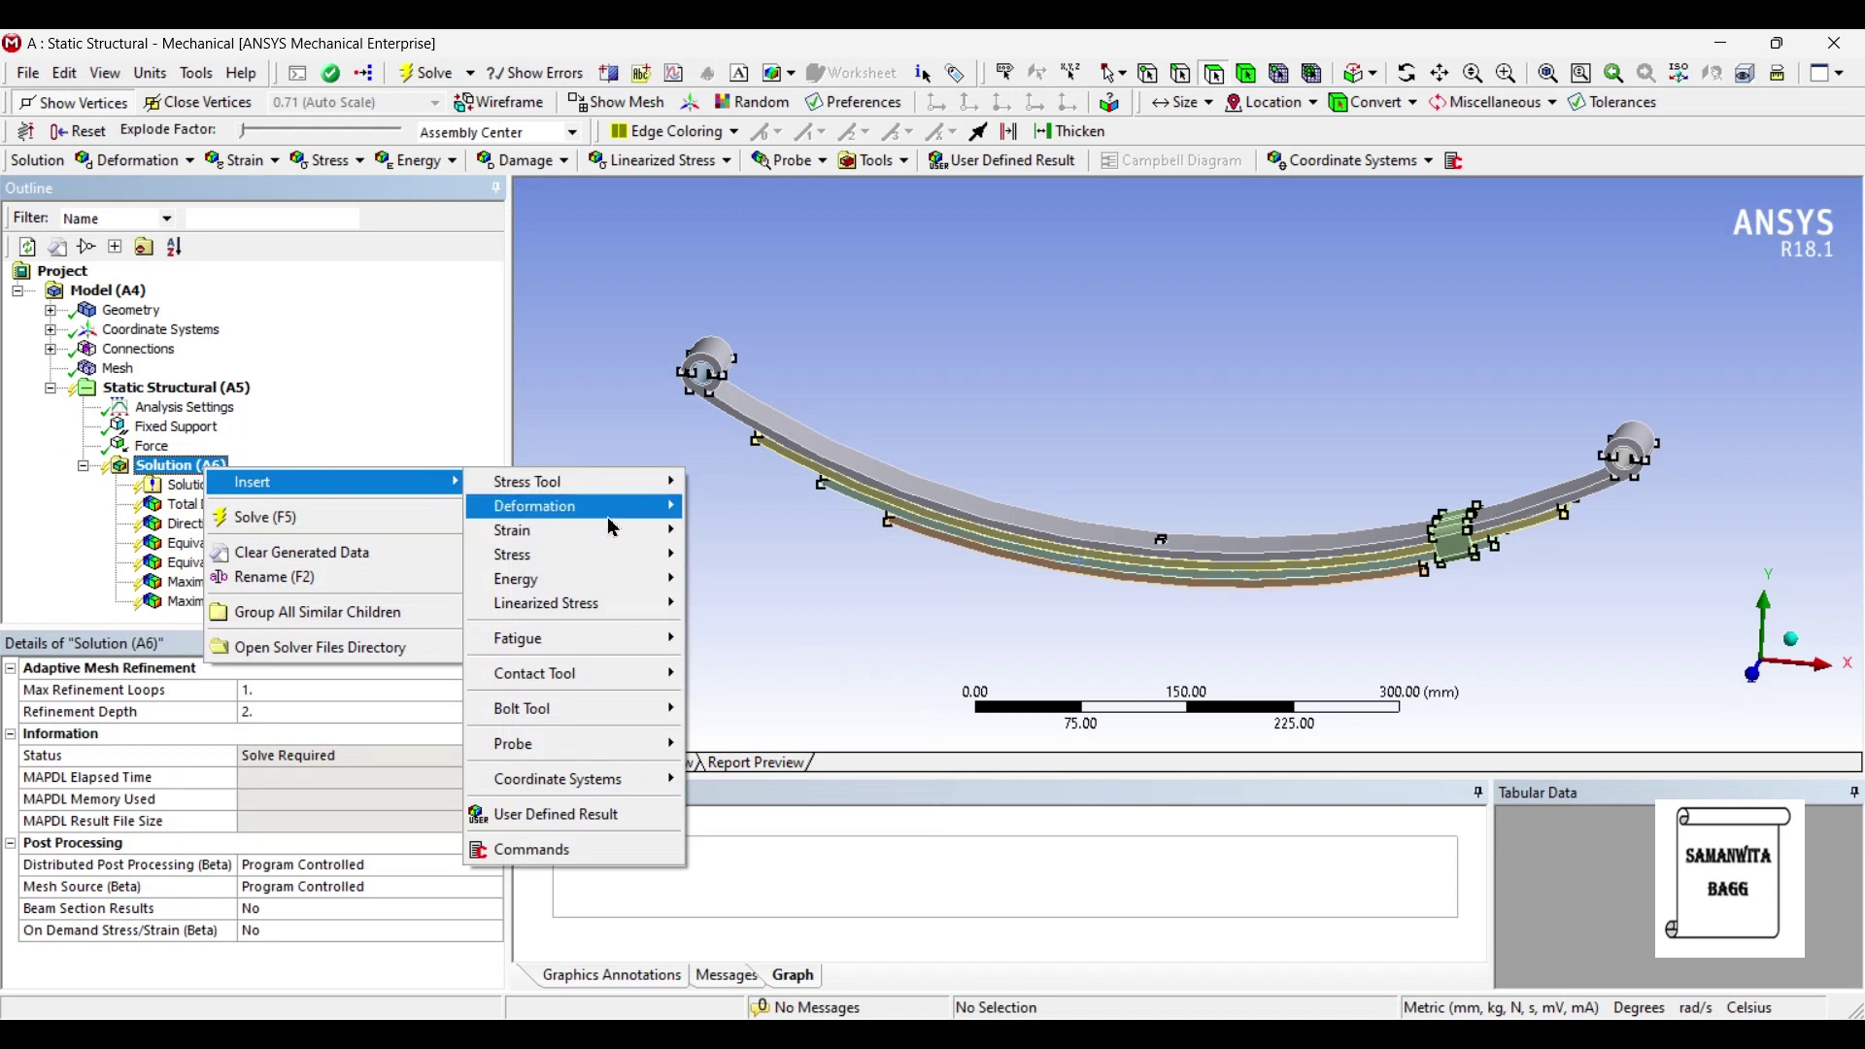
{"action": "mouse_move", "coordinate": [621, 583]}
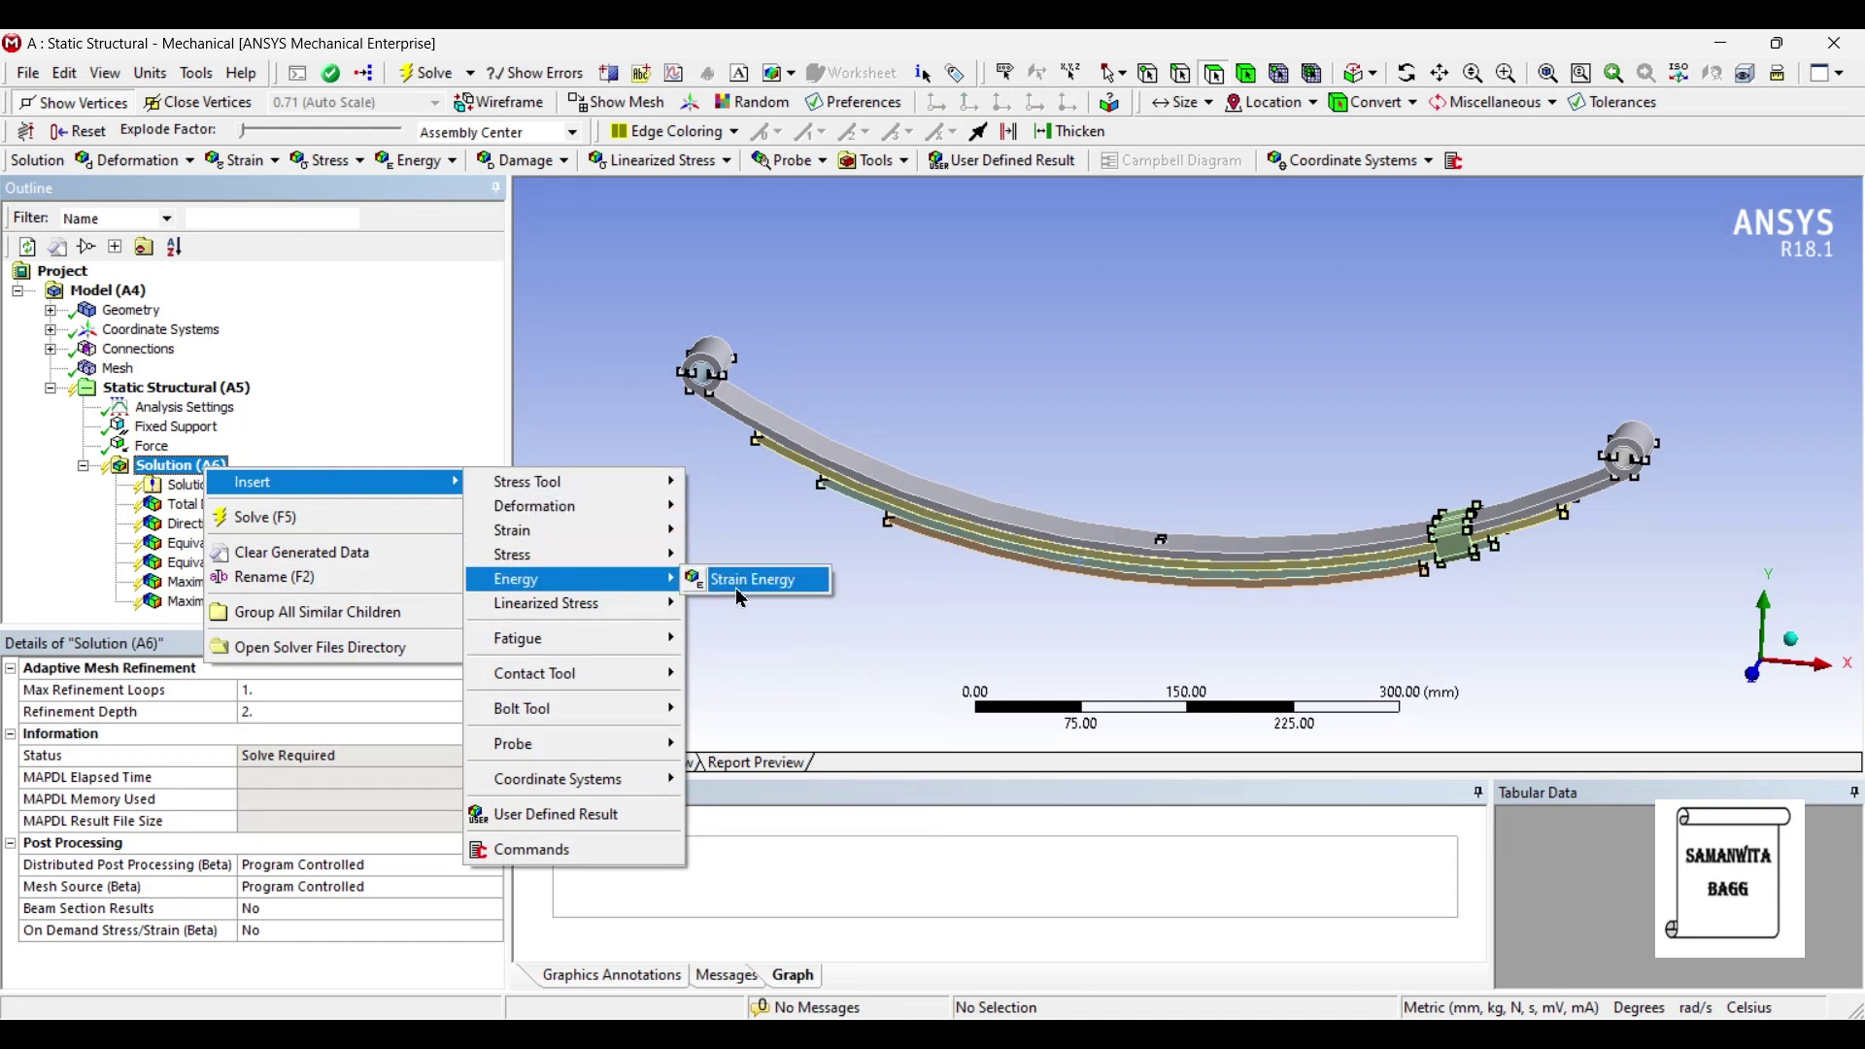
{"action": "left_click", "coordinate": [753, 580]}
Step: Insert a Fatigue Tool with the mean stress theory set to Goodman
{"action": "right_click", "coordinate": [217, 452]}
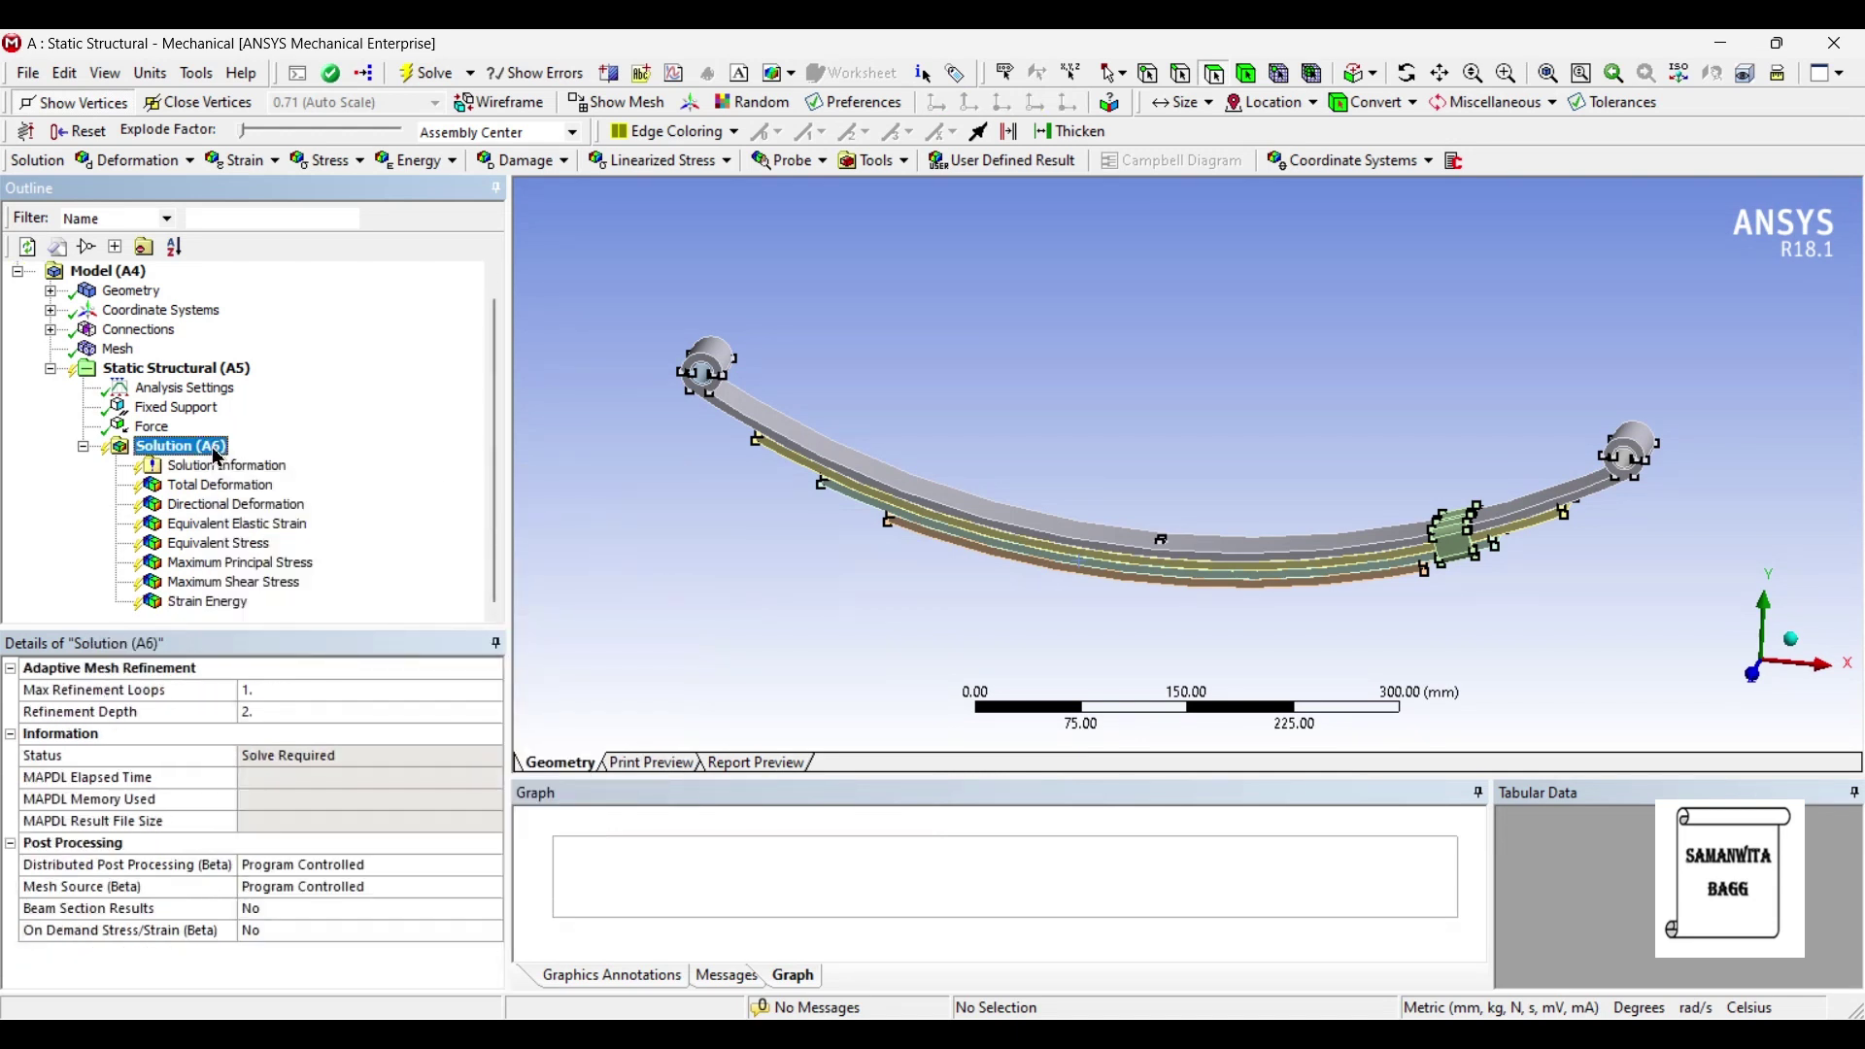
{"action": "mouse_move", "coordinate": [291, 461]}
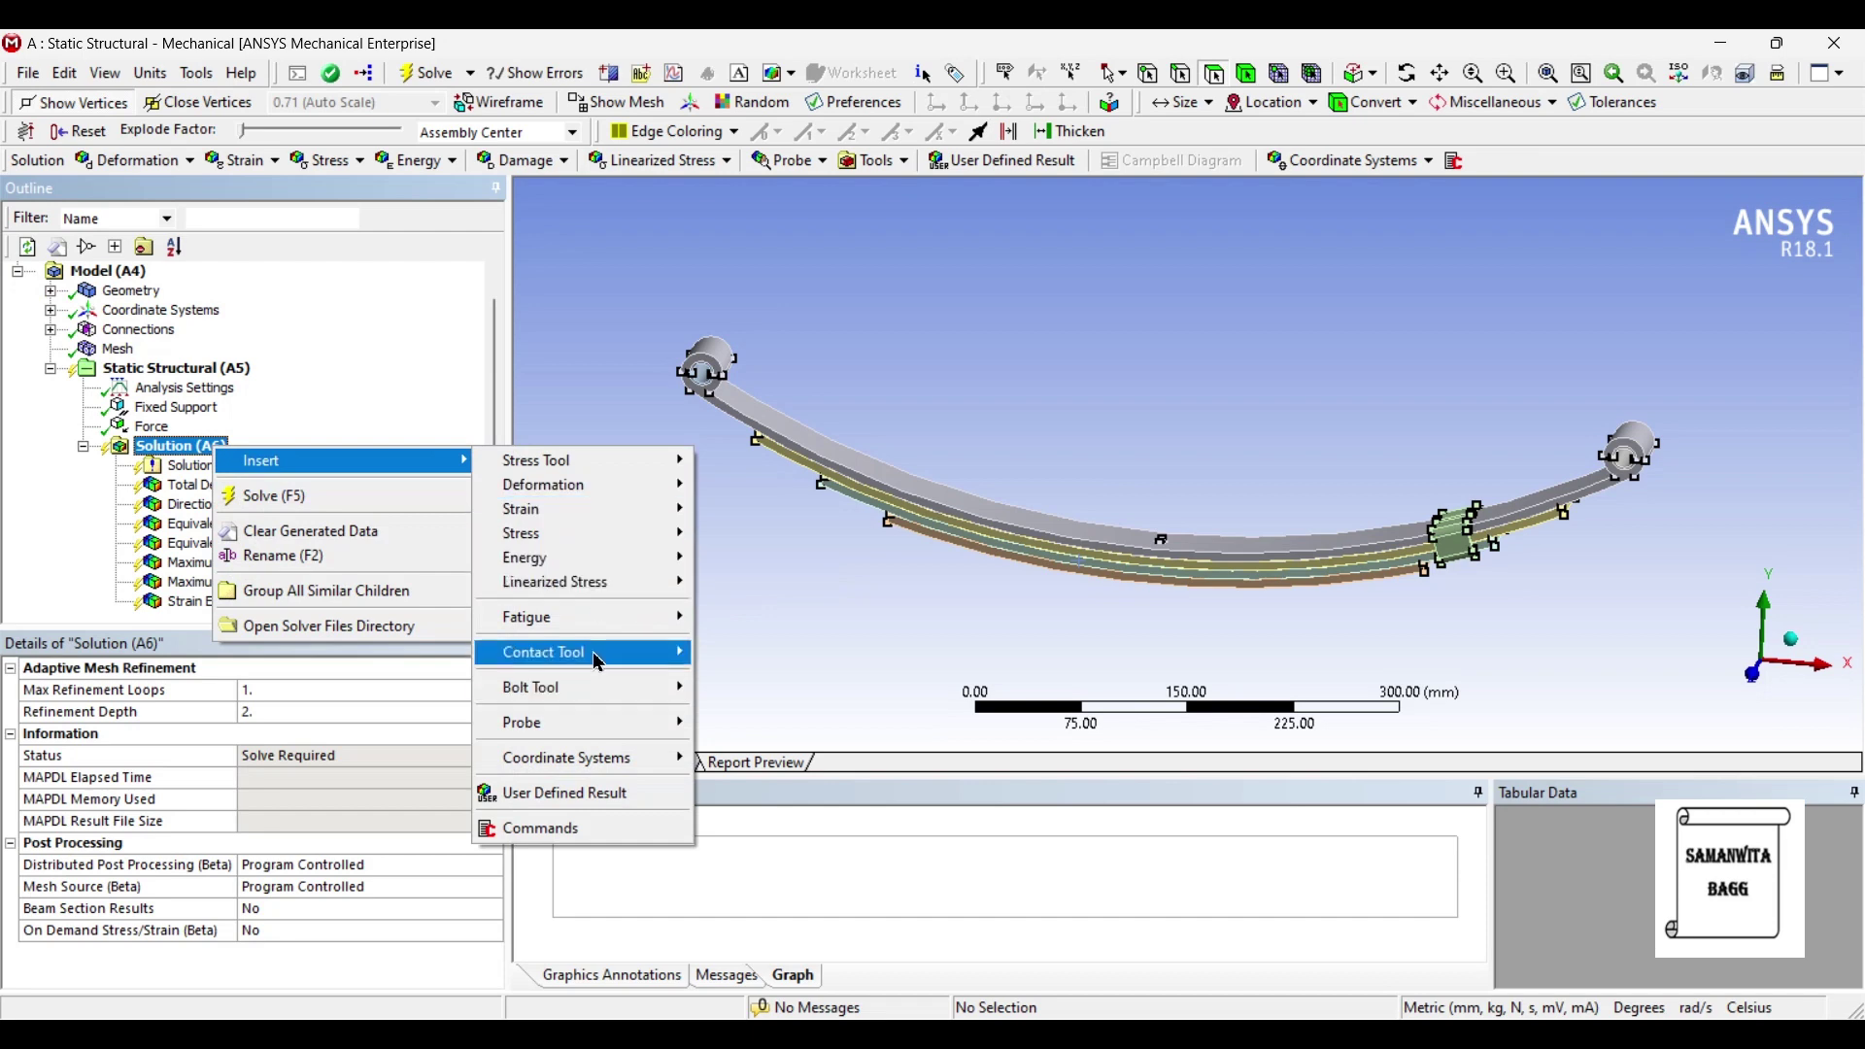
{"action": "mouse_move", "coordinate": [602, 617]}
{"action": "left_click", "coordinate": [757, 627]}
{"action": "left_click", "coordinate": [206, 603]}
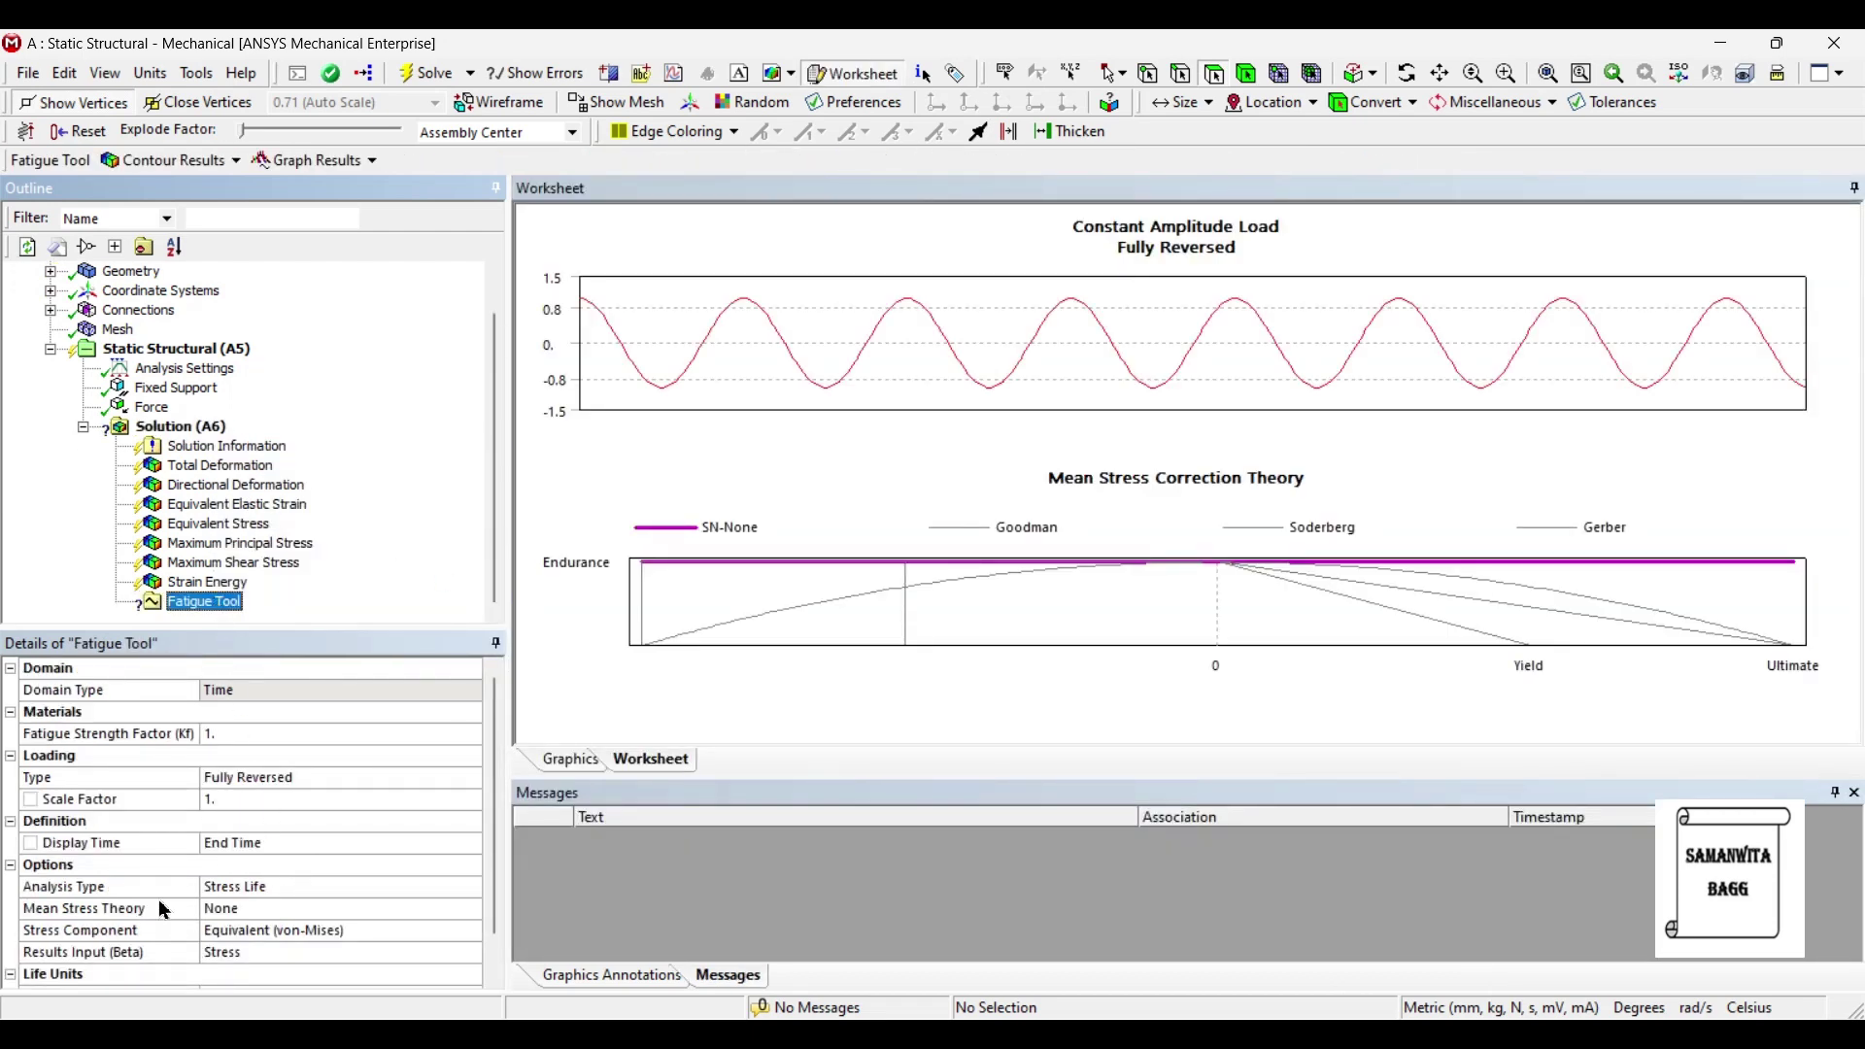
{"action": "left_click", "coordinate": [288, 911]}
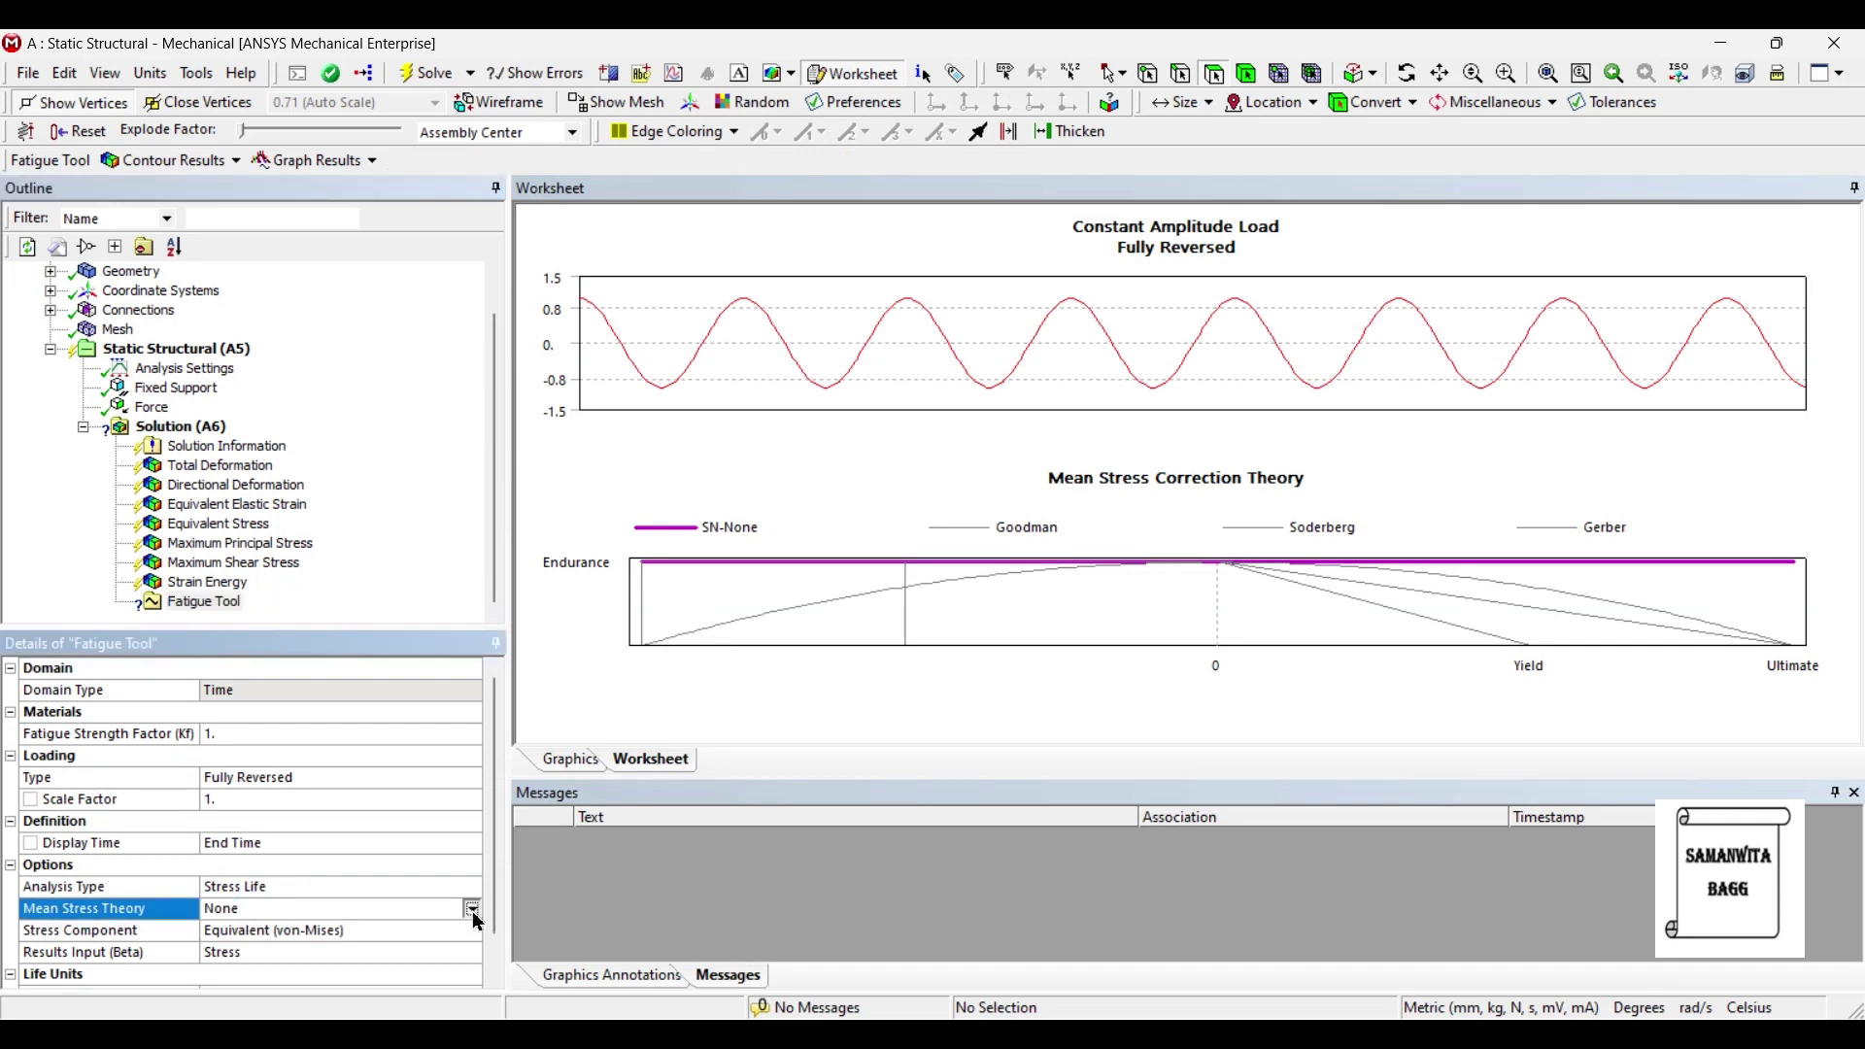
{"action": "left_click", "coordinate": [474, 915]}
{"action": "left_click", "coordinate": [287, 942]}
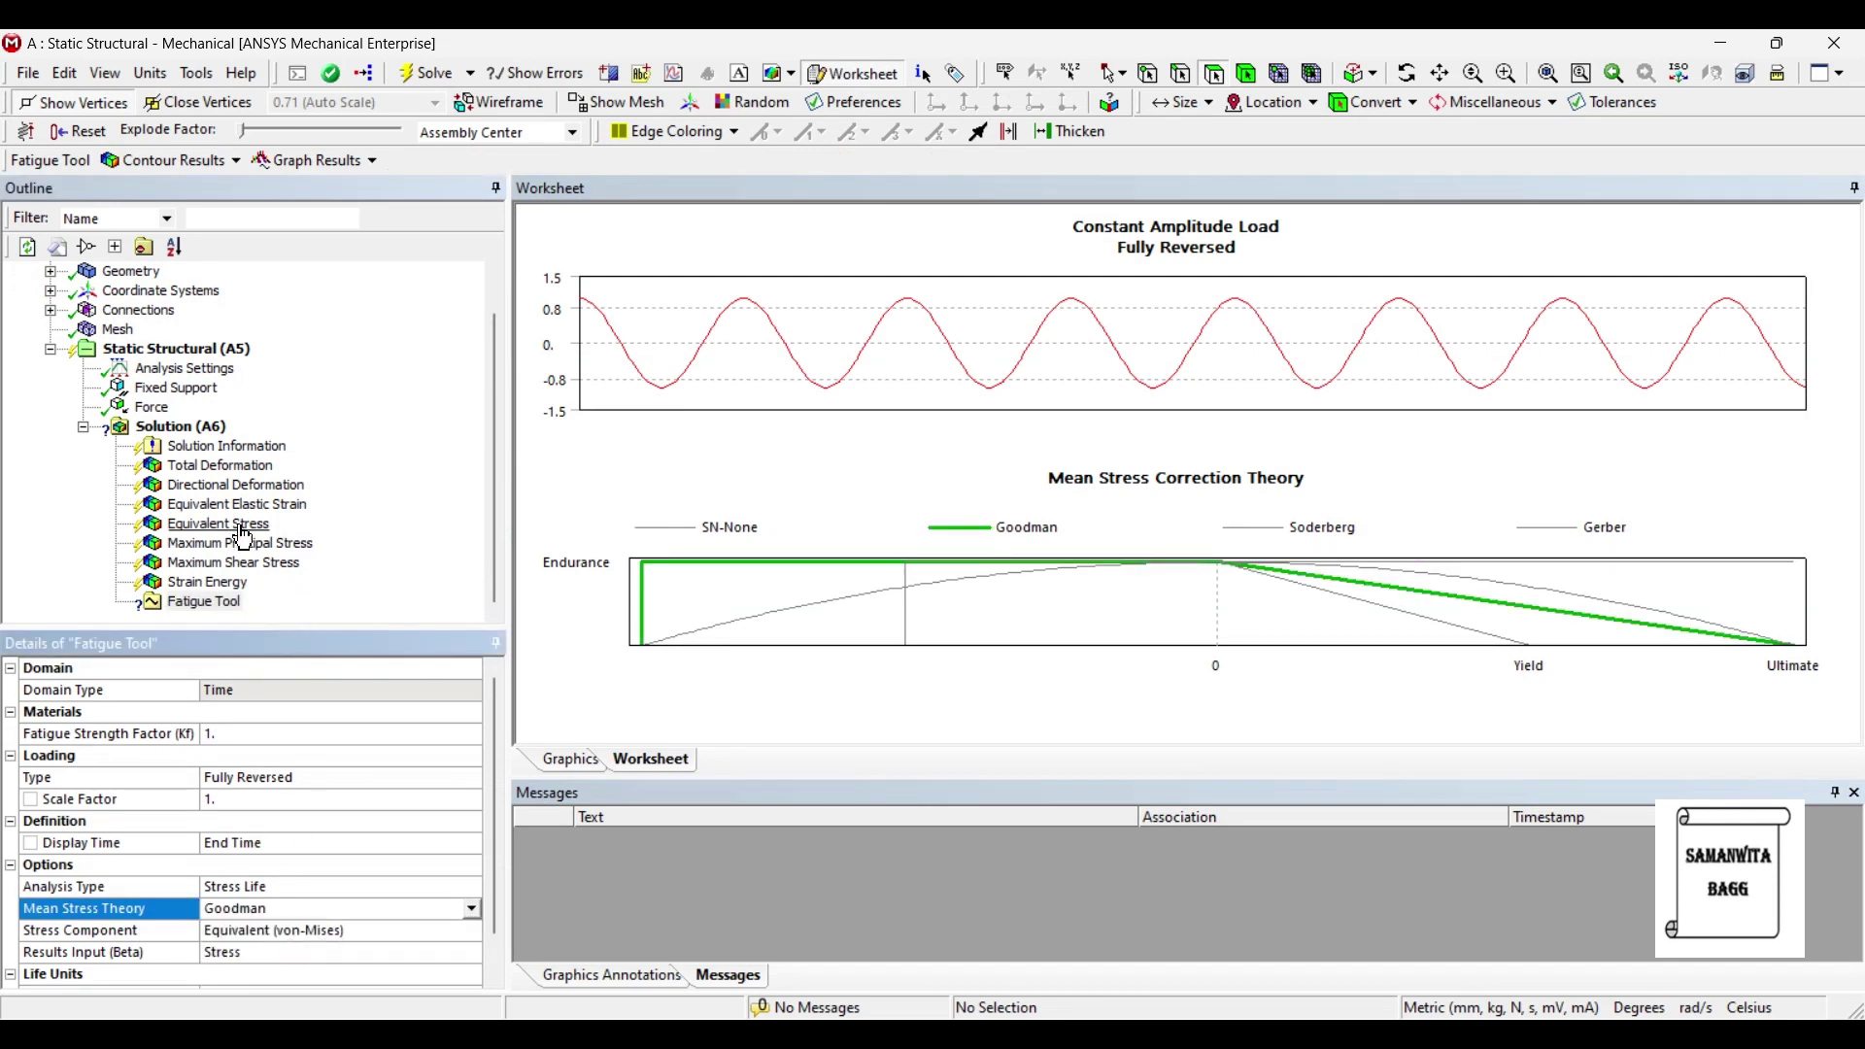
Step: Add Life, Damage and Safety Factor results under the Fatigue Tool
{"action": "right_click", "coordinate": [217, 612]}
{"action": "mouse_move", "coordinate": [408, 614]}
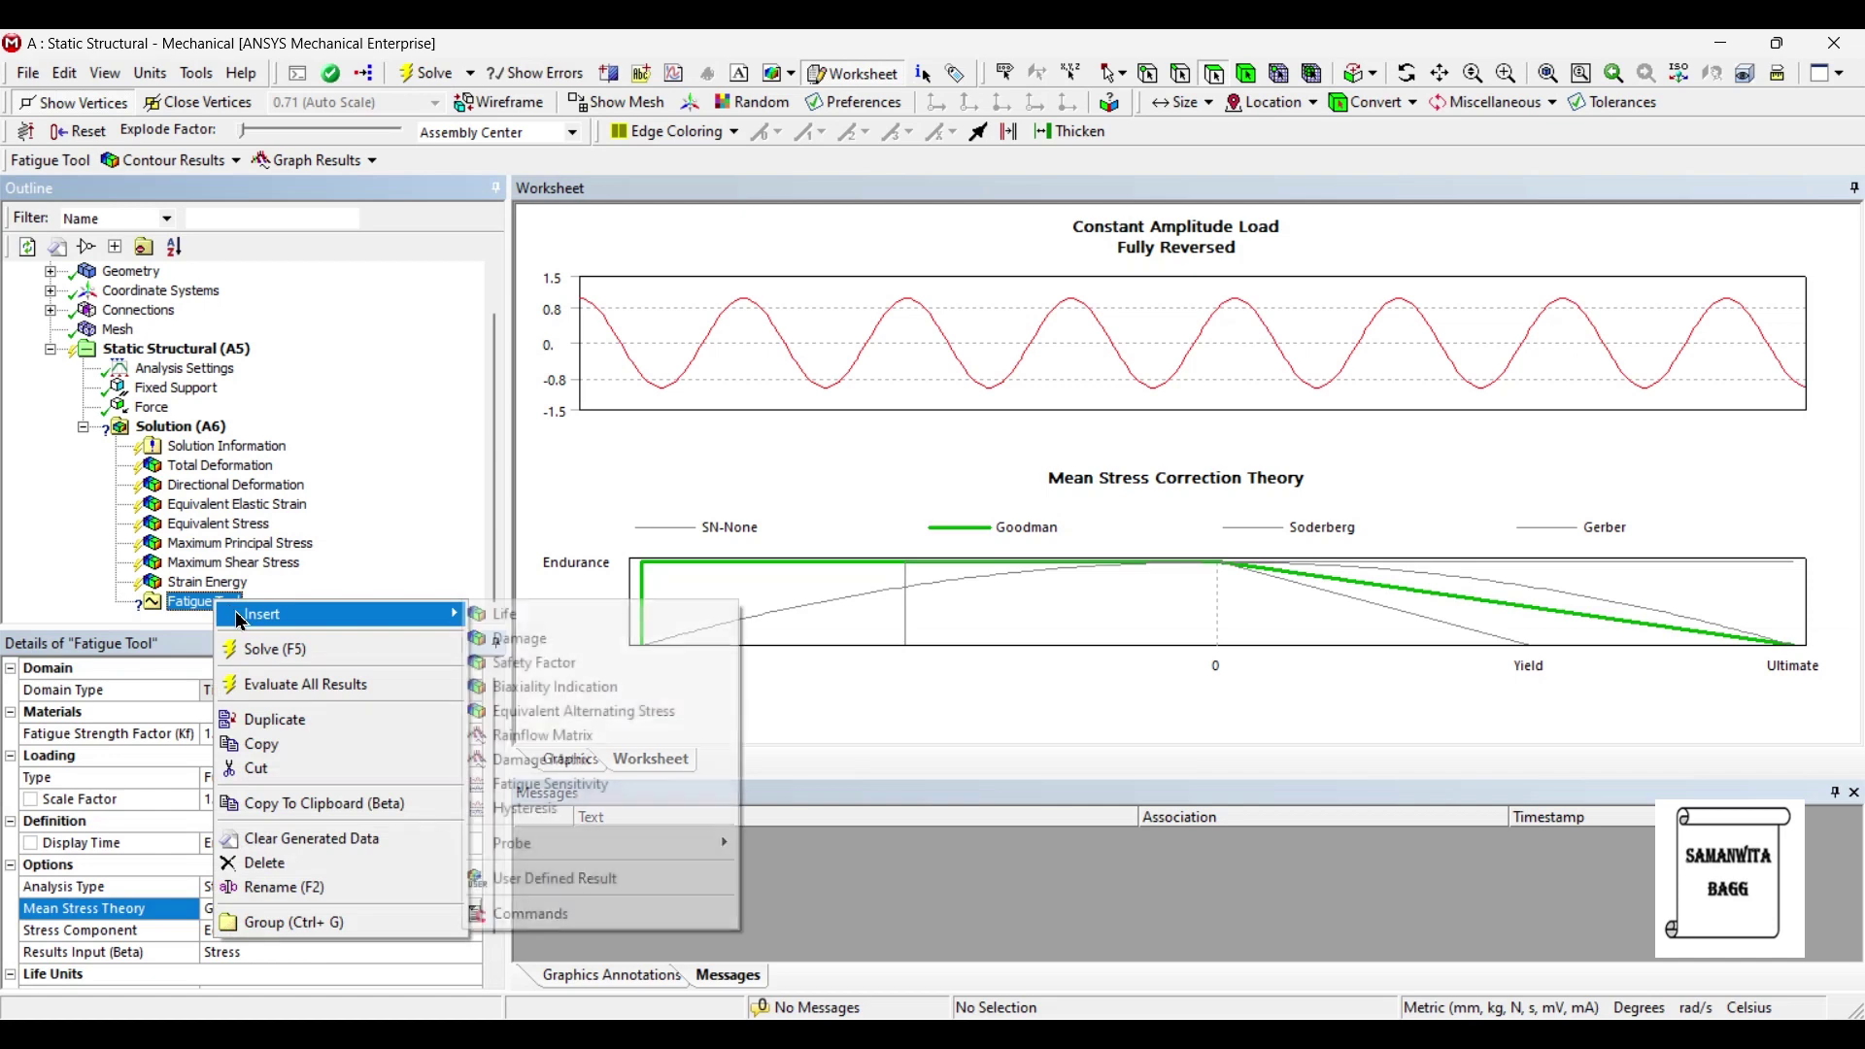
{"action": "left_click", "coordinate": [548, 627]}
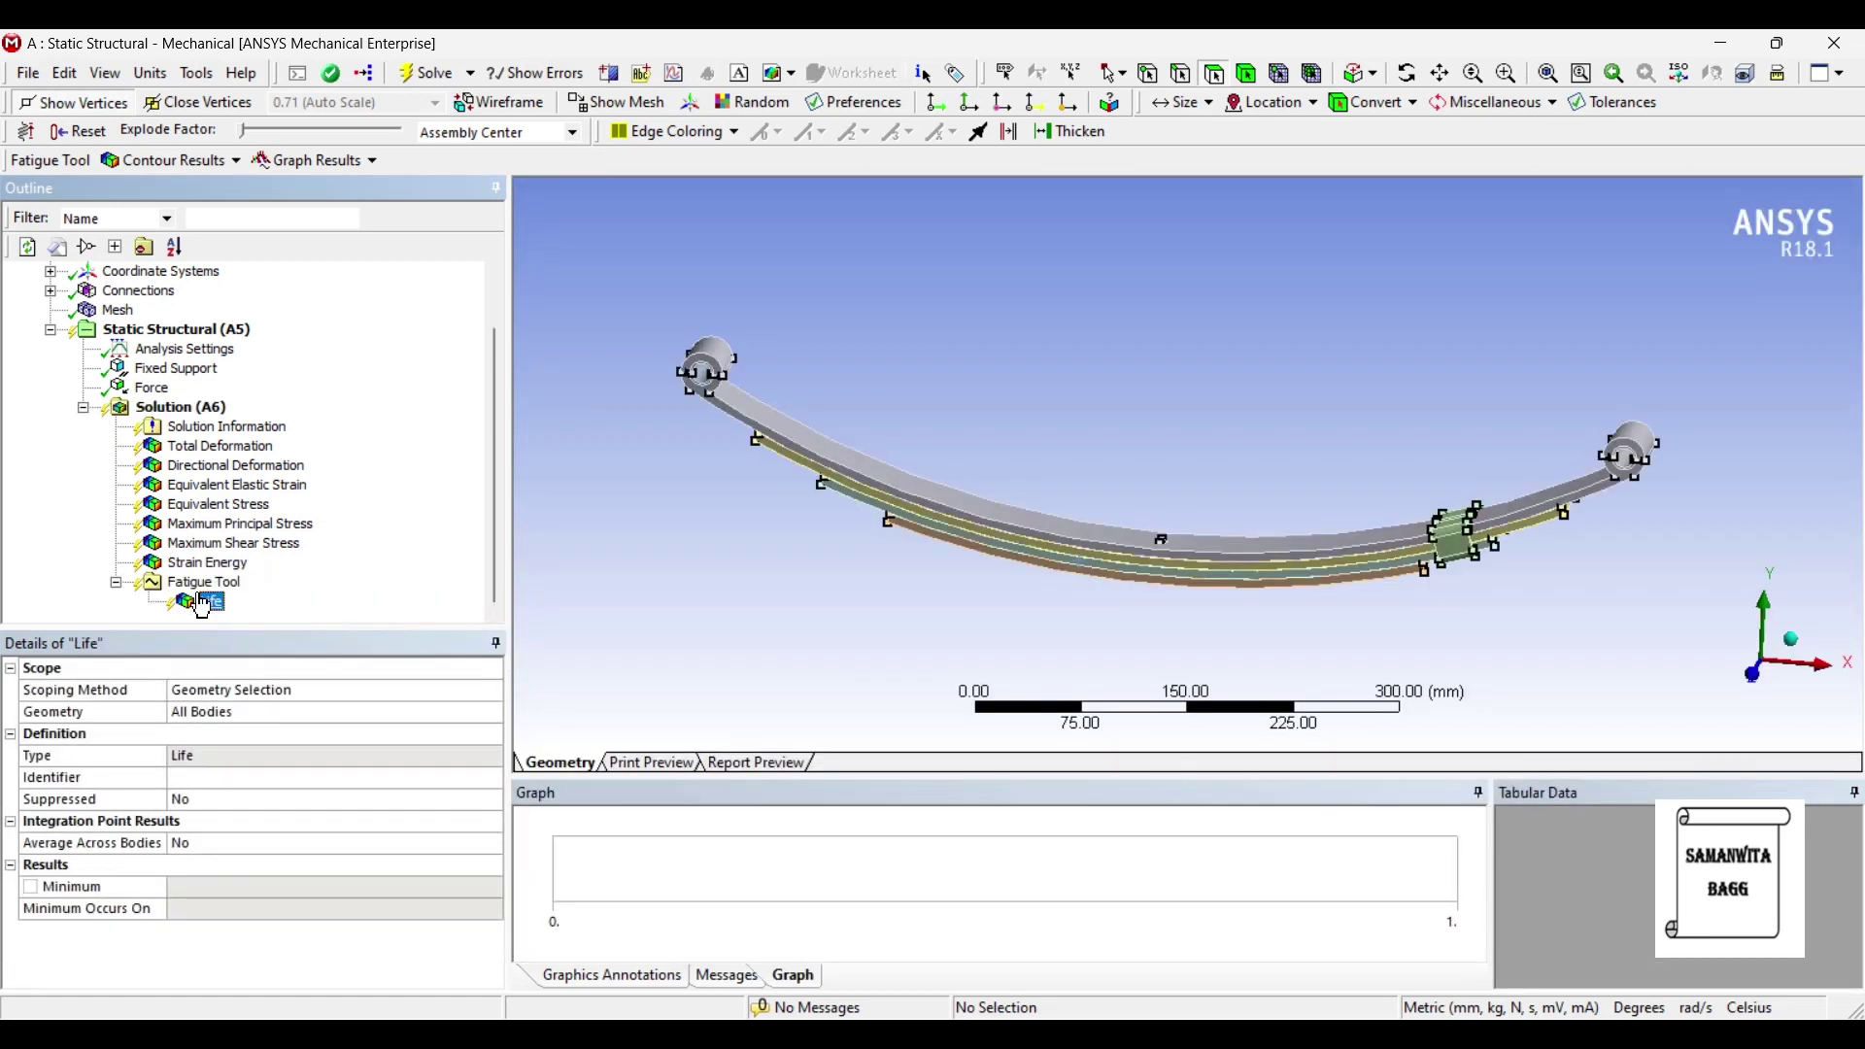
{"action": "right_click", "coordinate": [227, 587]}
{"action": "mouse_move", "coordinate": [296, 599]}
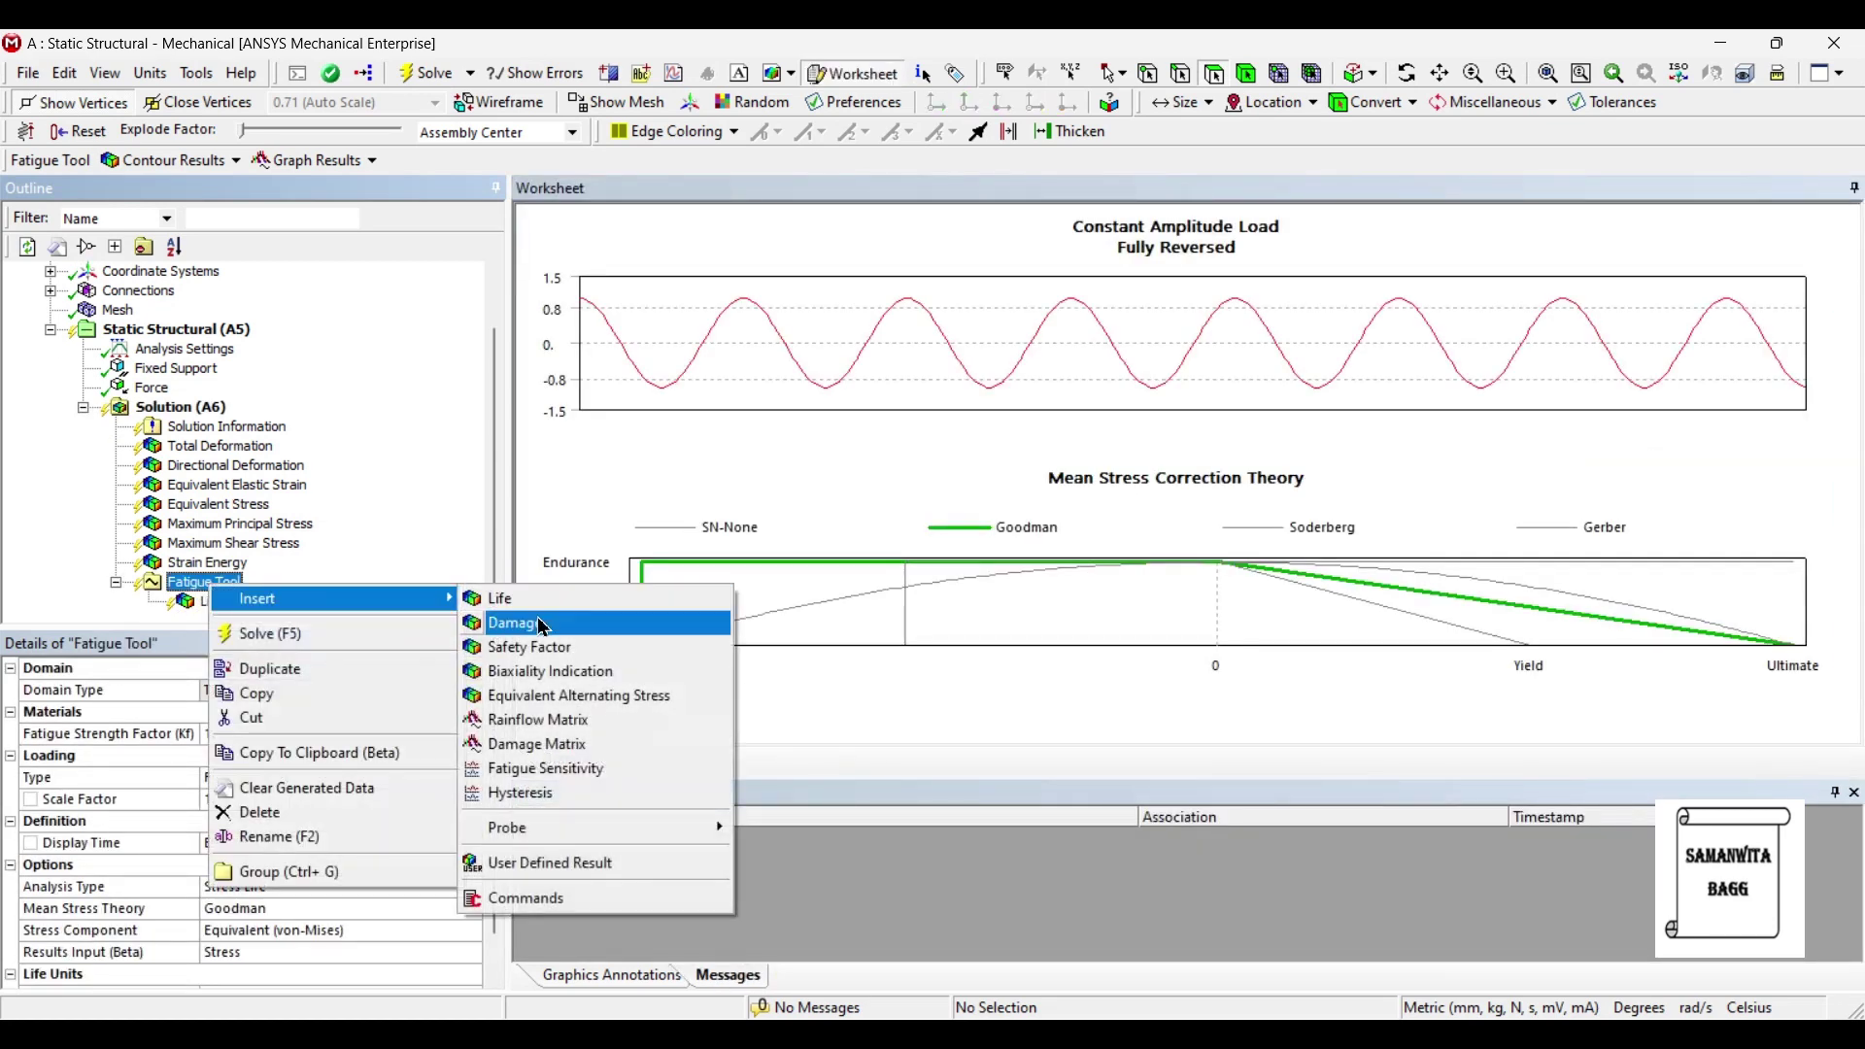
{"action": "left_click", "coordinate": [543, 627]}
{"action": "left_click", "coordinate": [230, 568]}
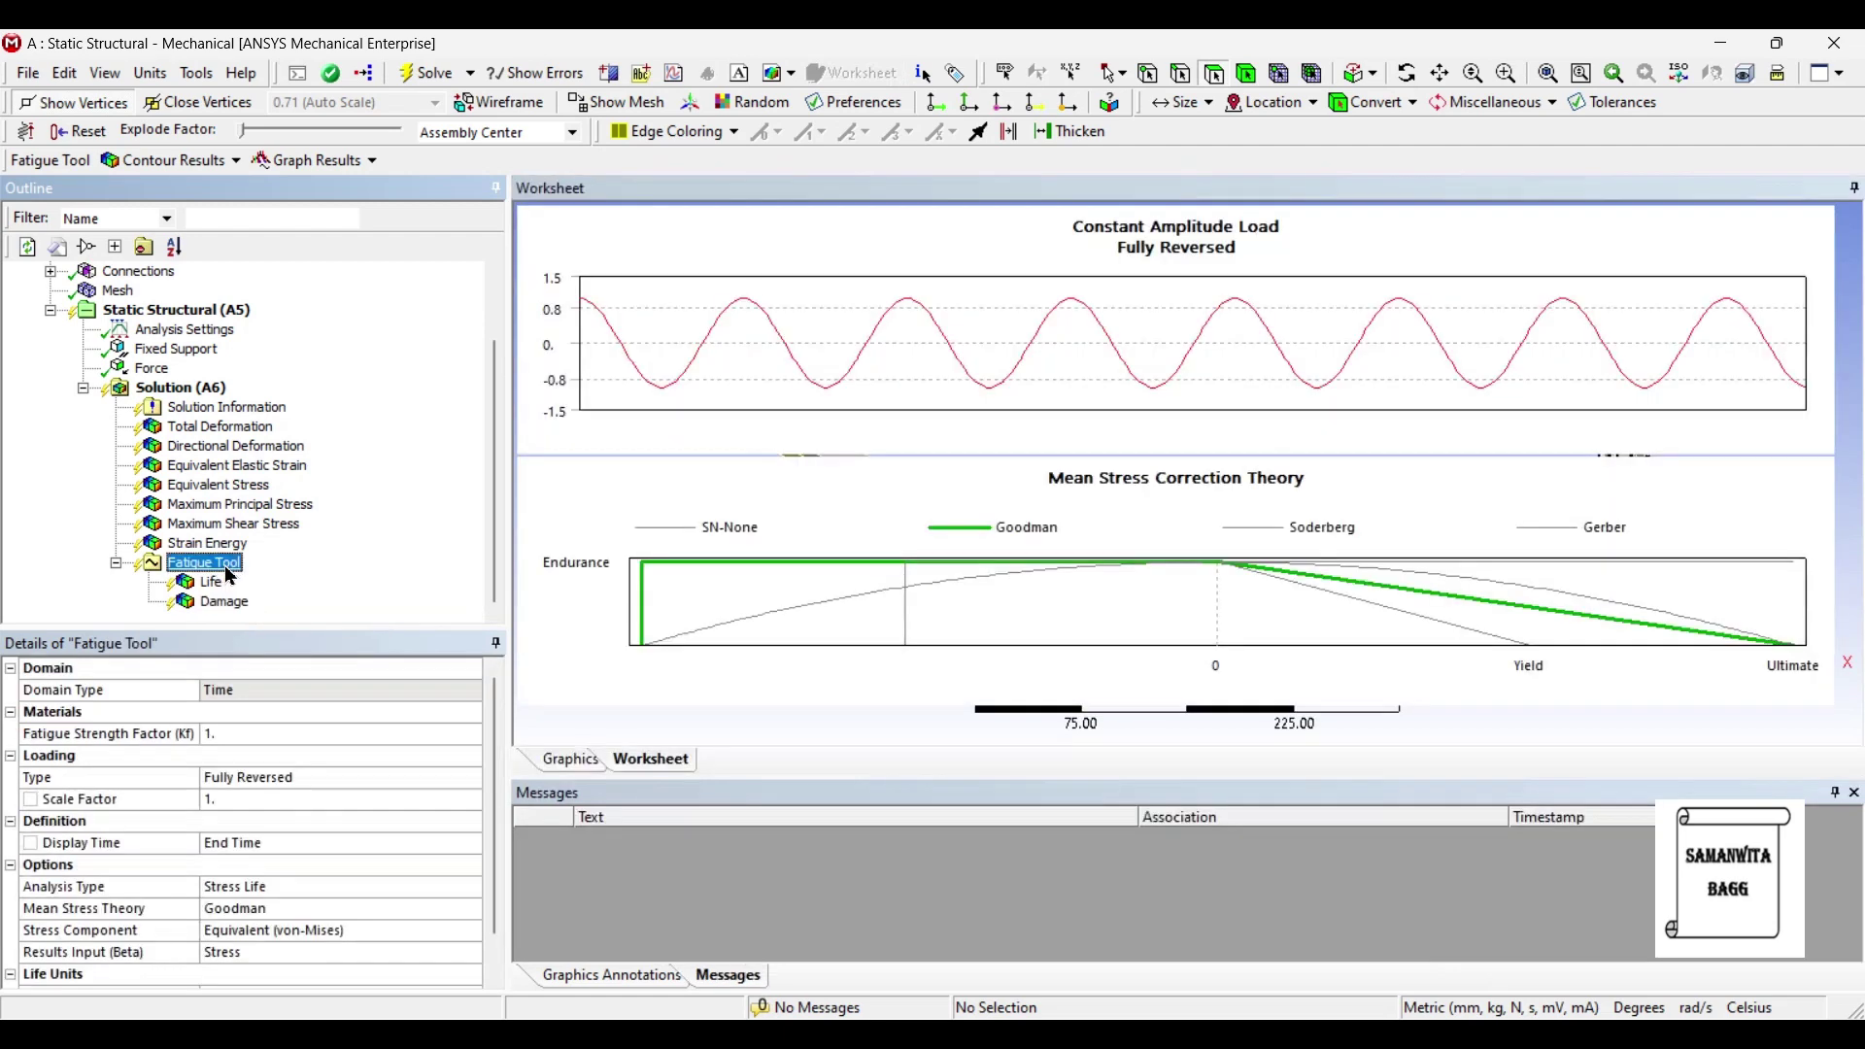
{"action": "right_click", "coordinate": [230, 569]}
{"action": "mouse_move", "coordinate": [375, 571]}
{"action": "left_click", "coordinate": [559, 627]}
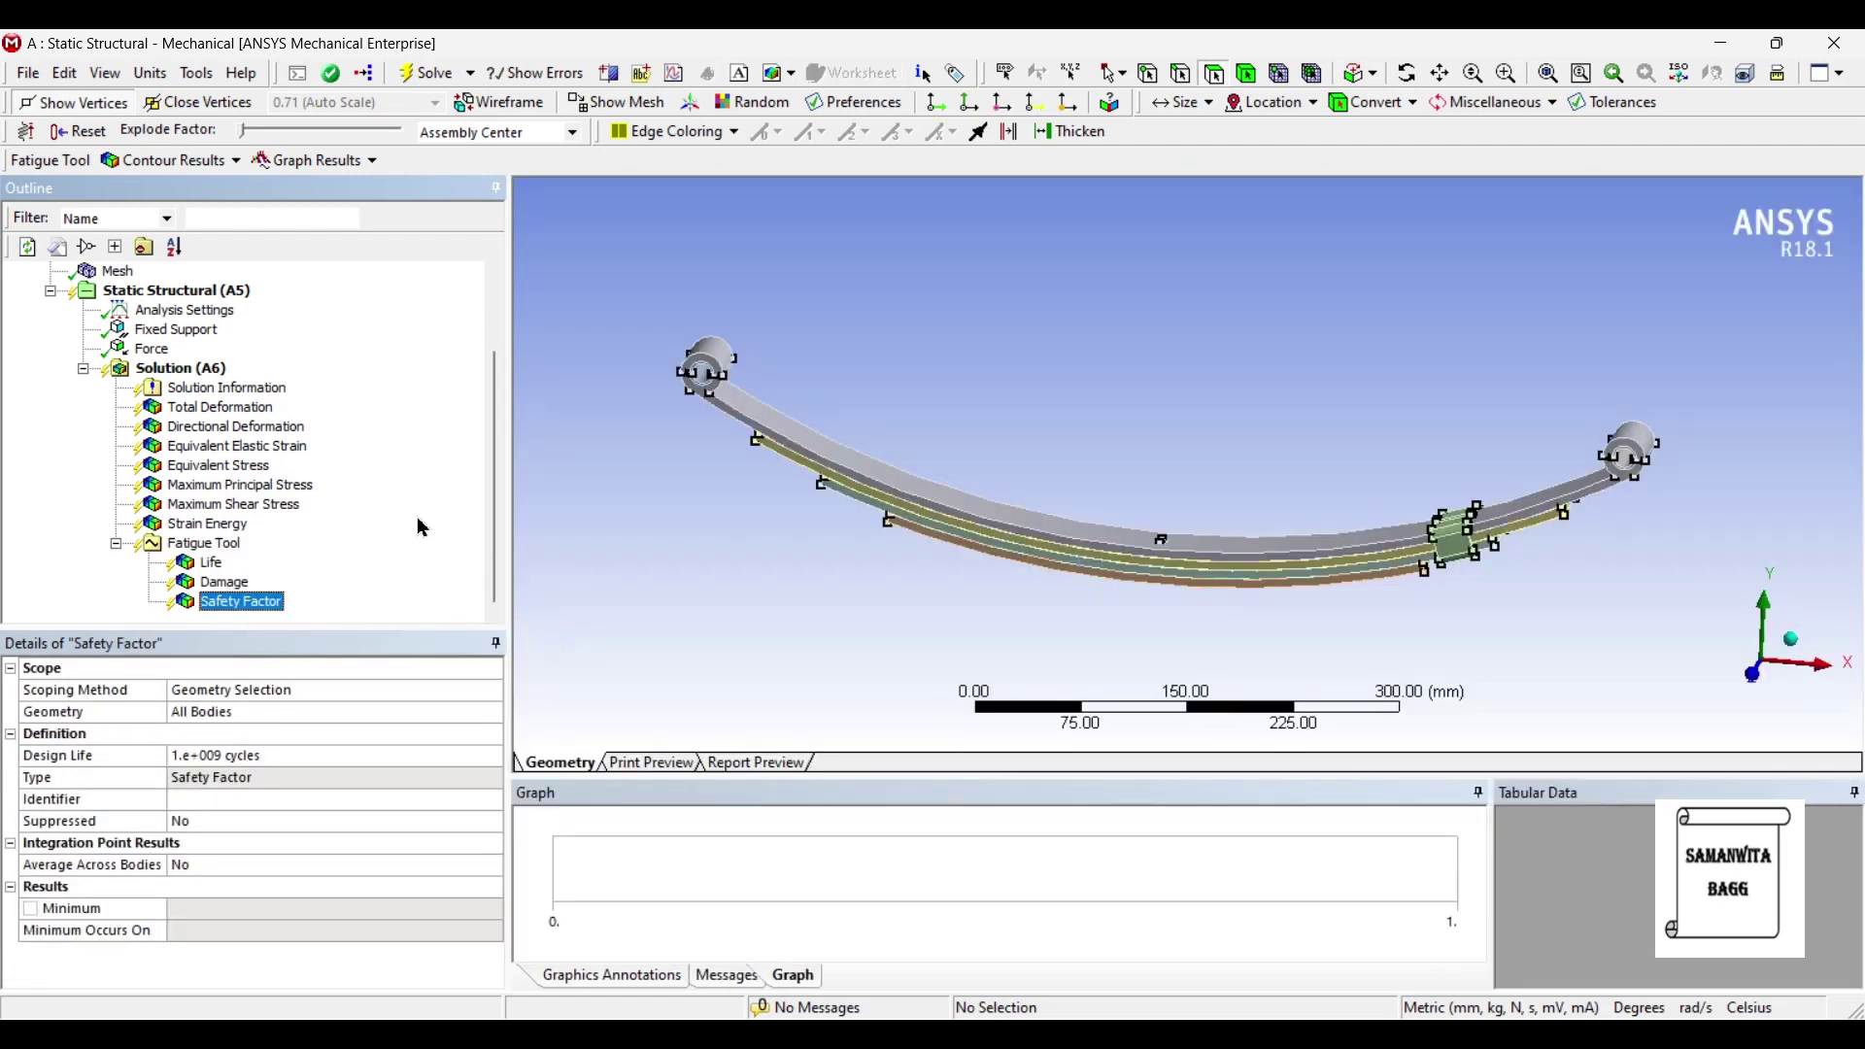
Step: Solve the analysis, then play and pause the Total Deformation animation
{"action": "left_click", "coordinate": [183, 368]}
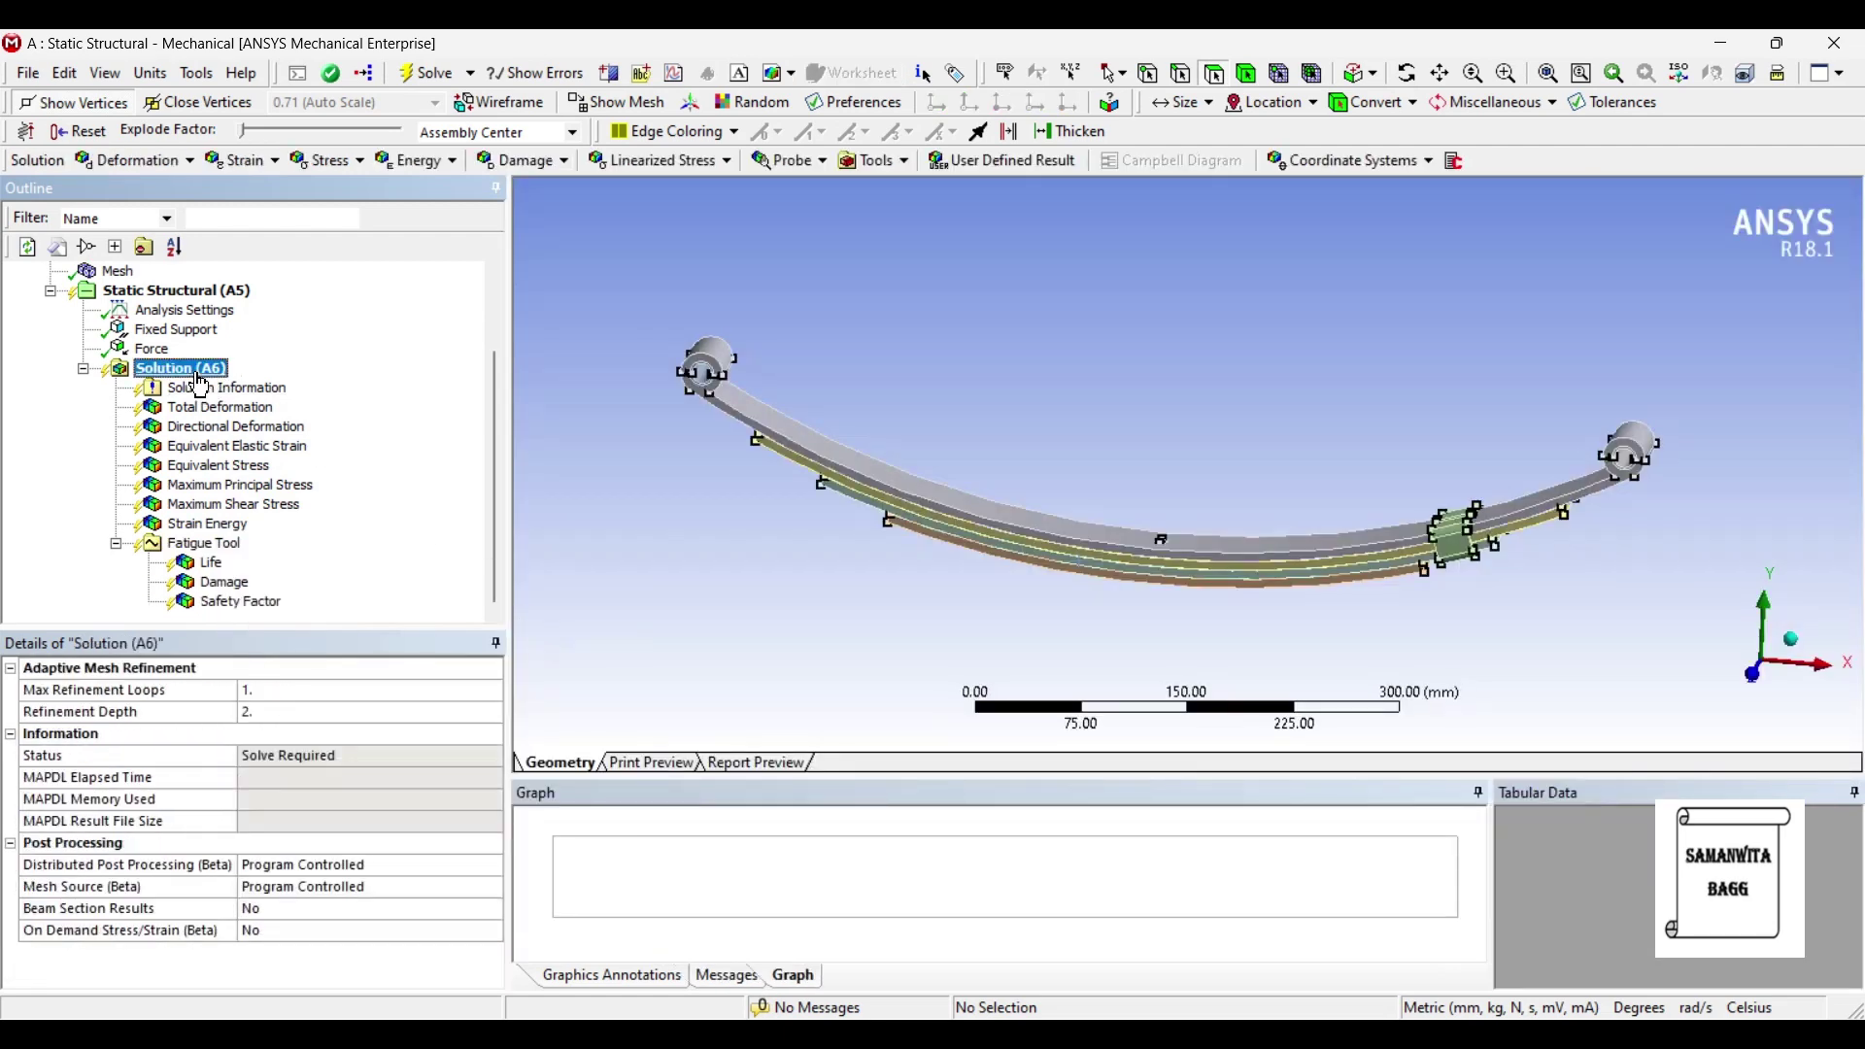
{"action": "left_click", "coordinate": [420, 75]}
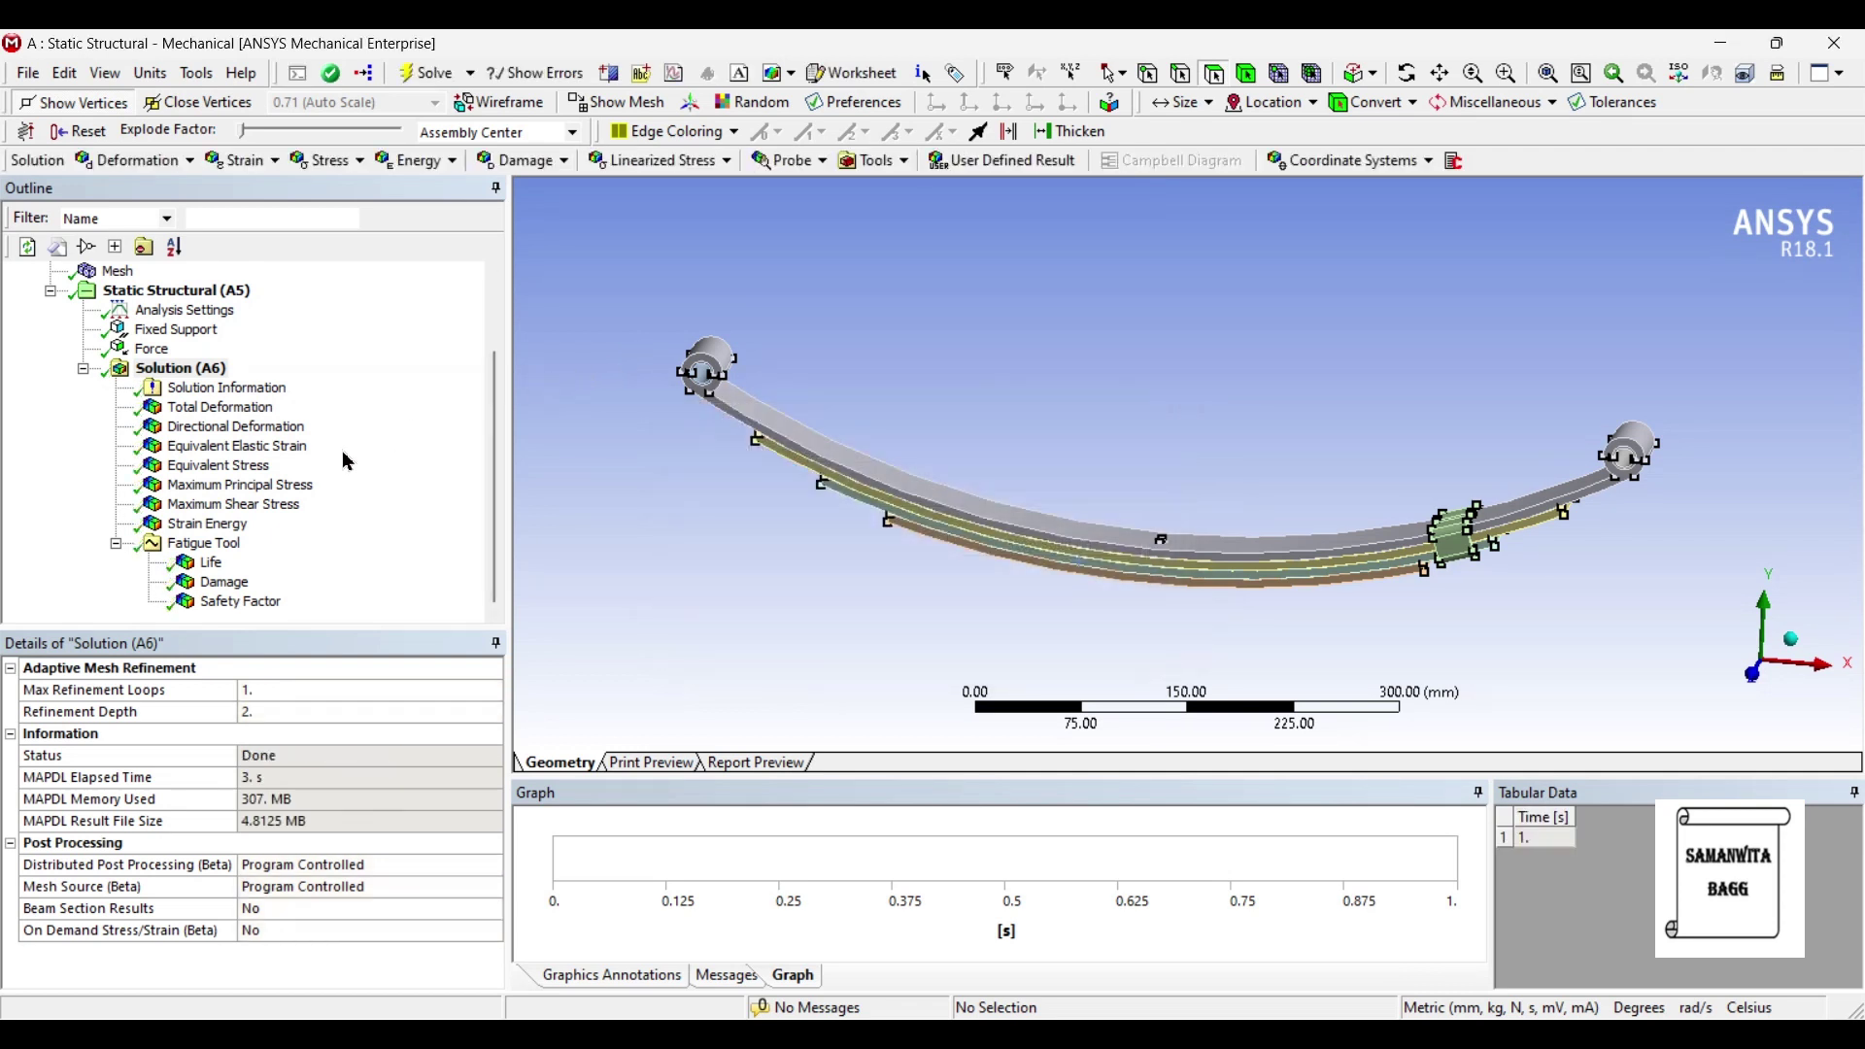
{"action": "left_click", "coordinate": [222, 407]}
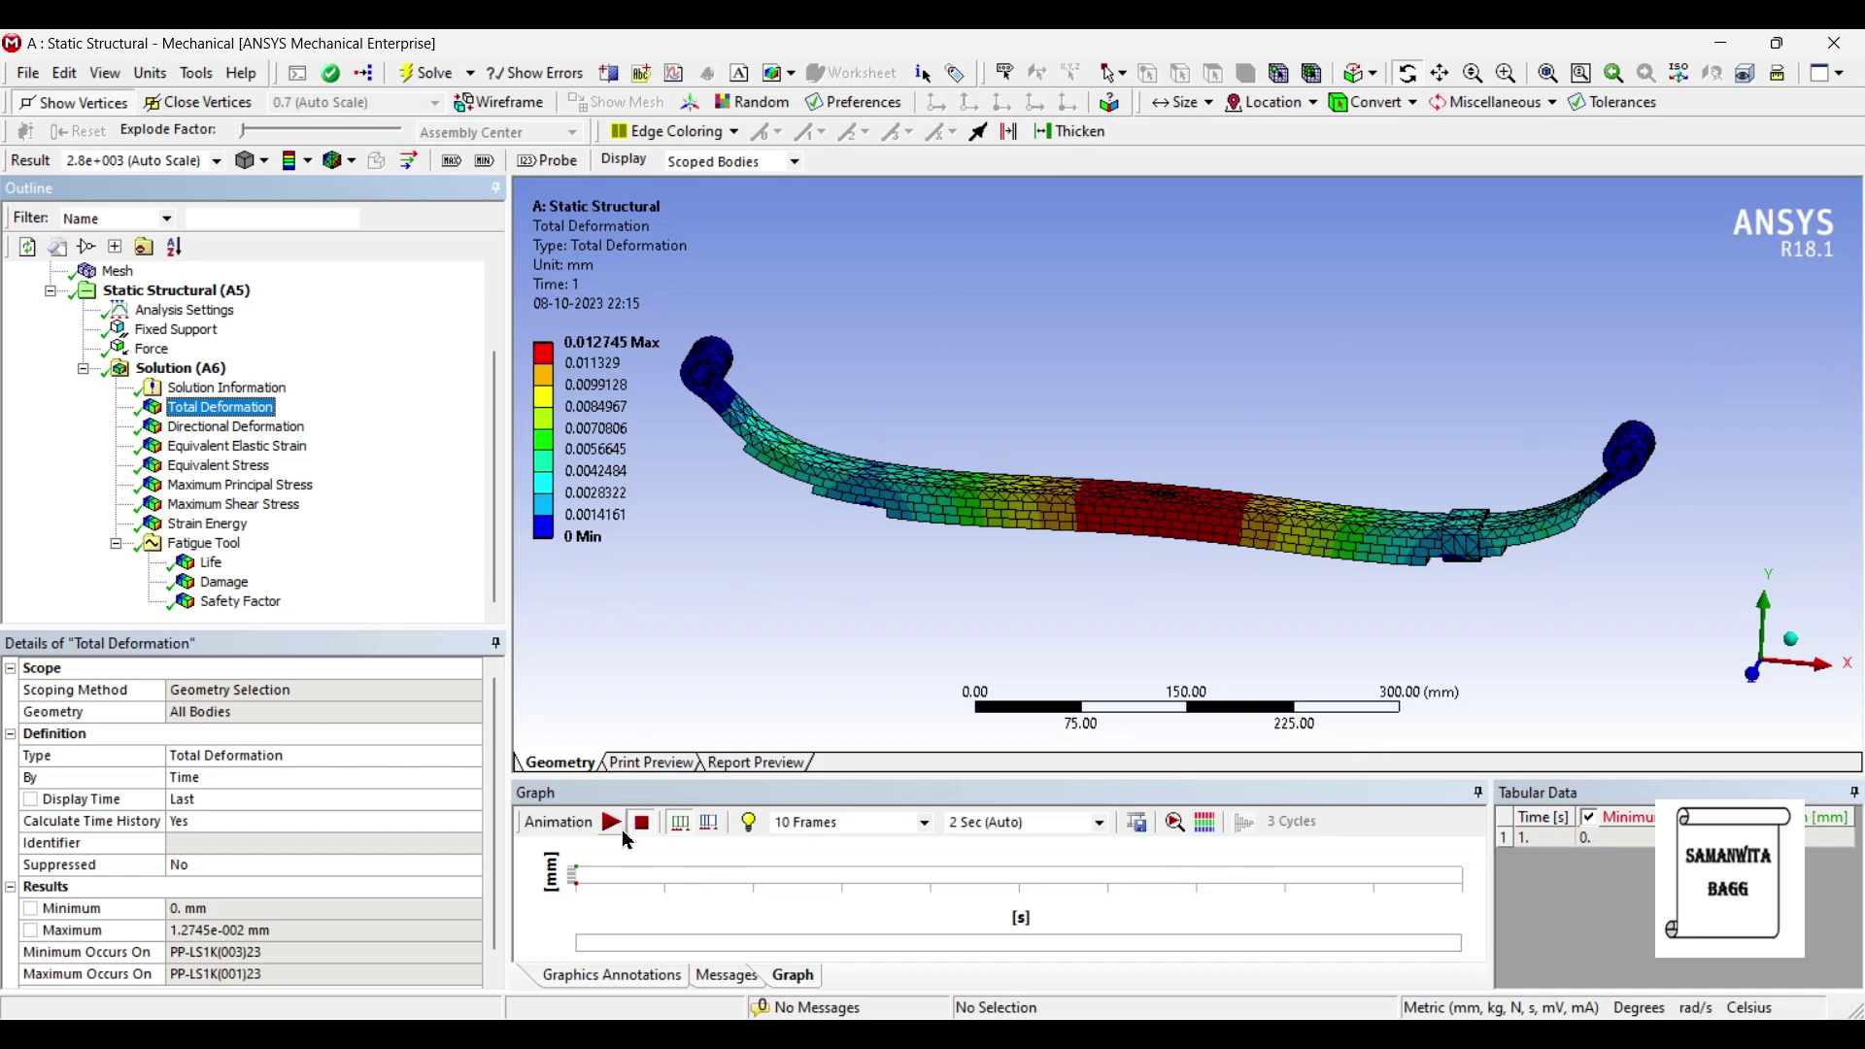
{"action": "left_click", "coordinate": [611, 823]}
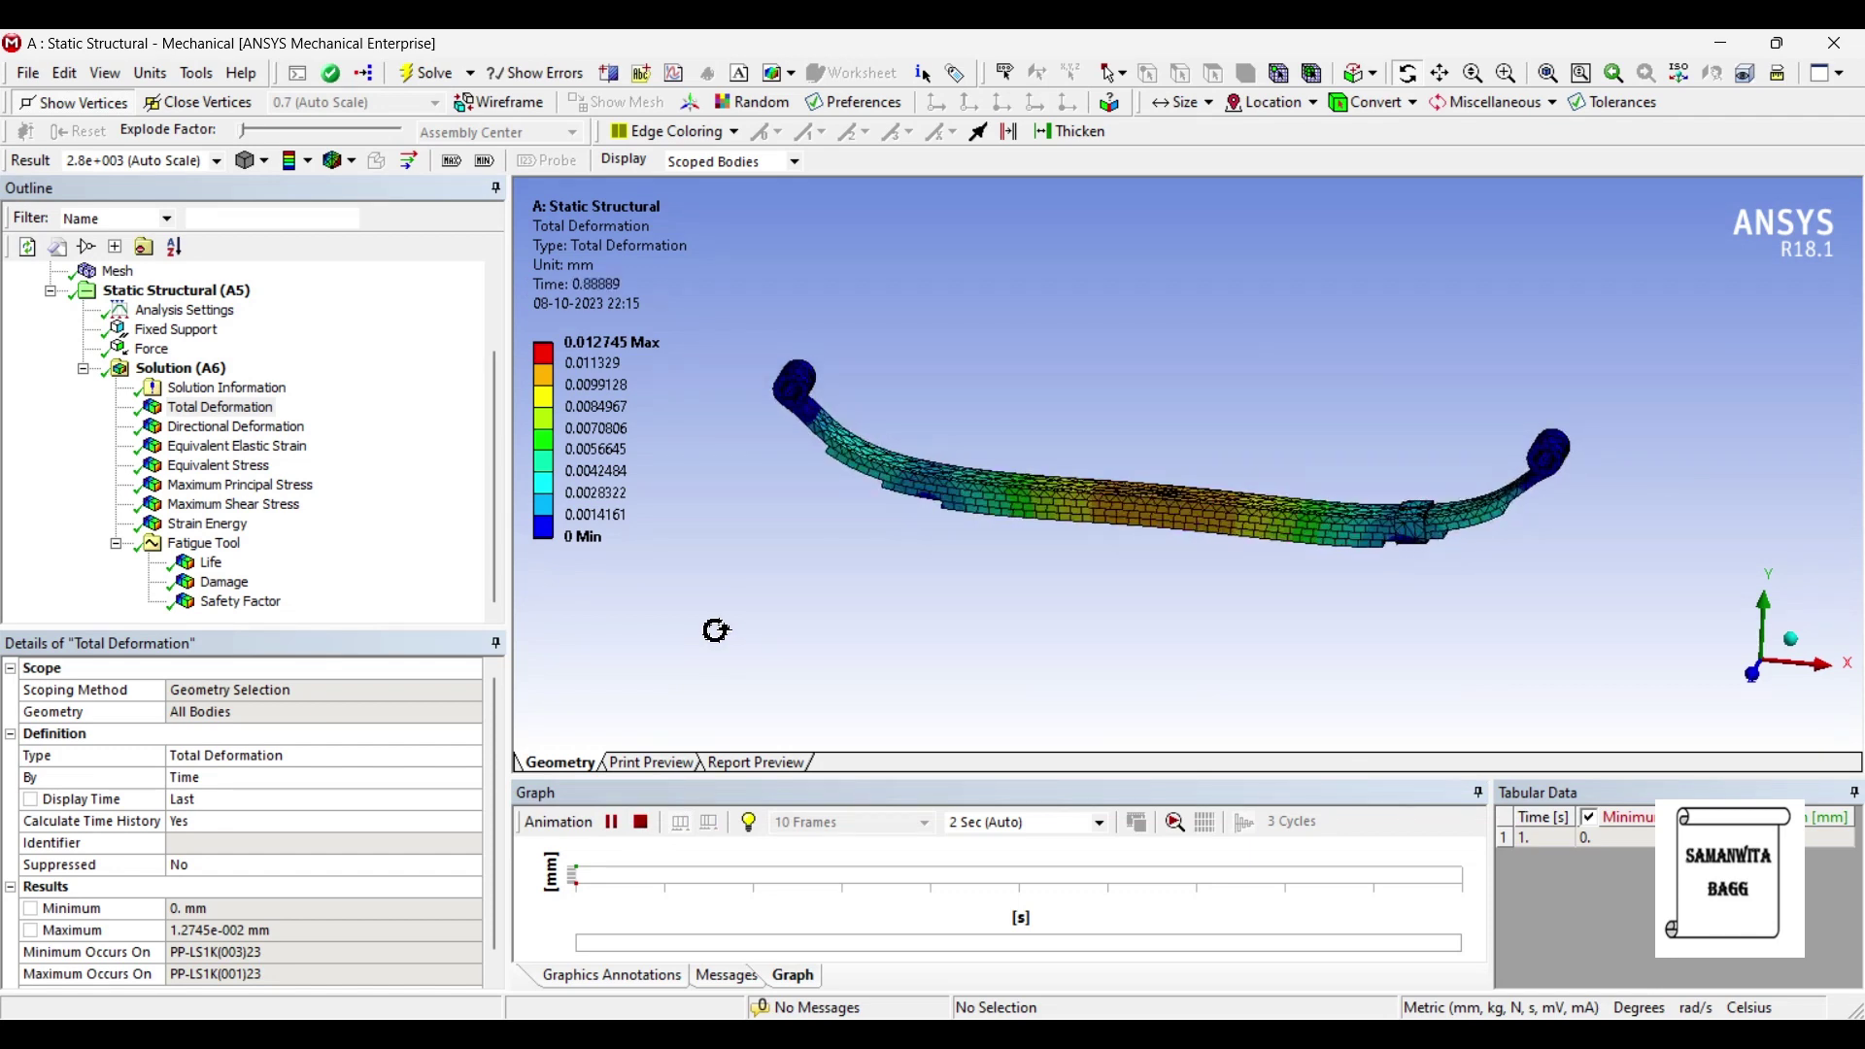
{"action": "left_click", "coordinate": [612, 823]}
Step: View the Y-axis Directional Deformation result, then the Equivalent Elastic Strain result
{"action": "left_click", "coordinate": [276, 428]}
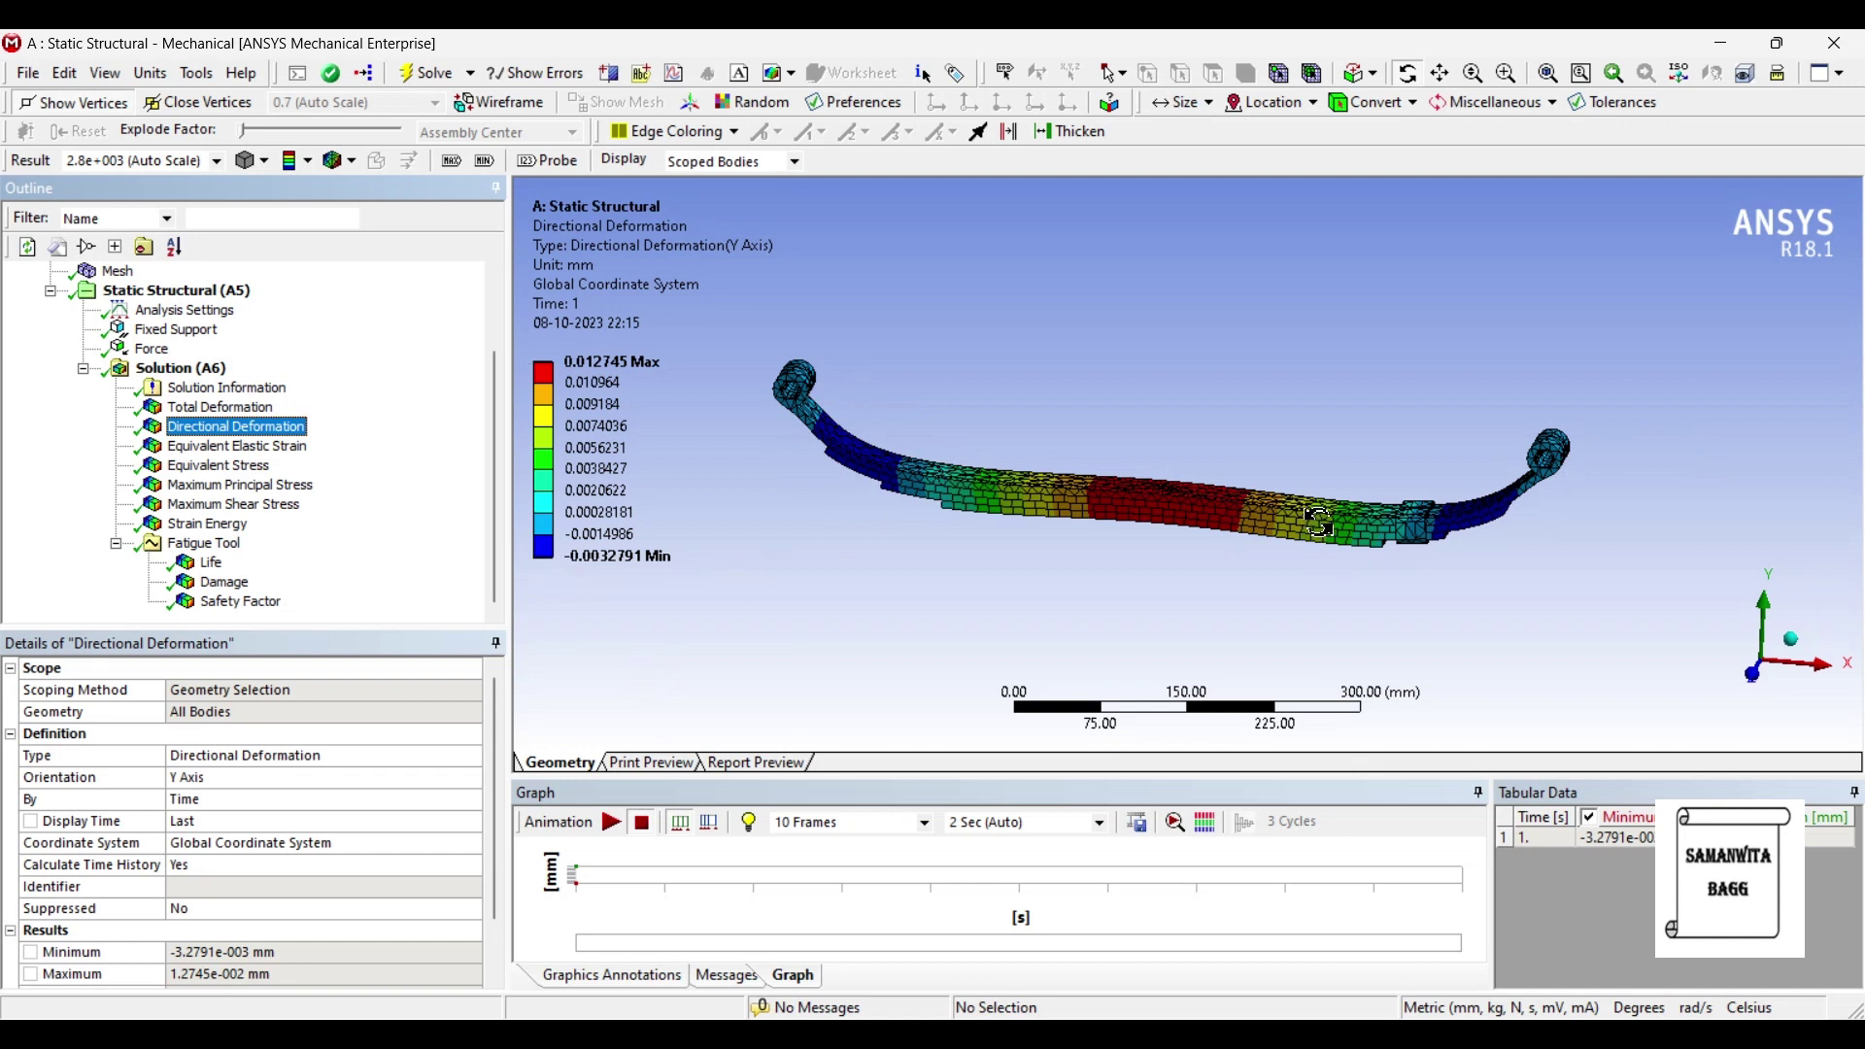
{"action": "left_click", "coordinate": [245, 447]}
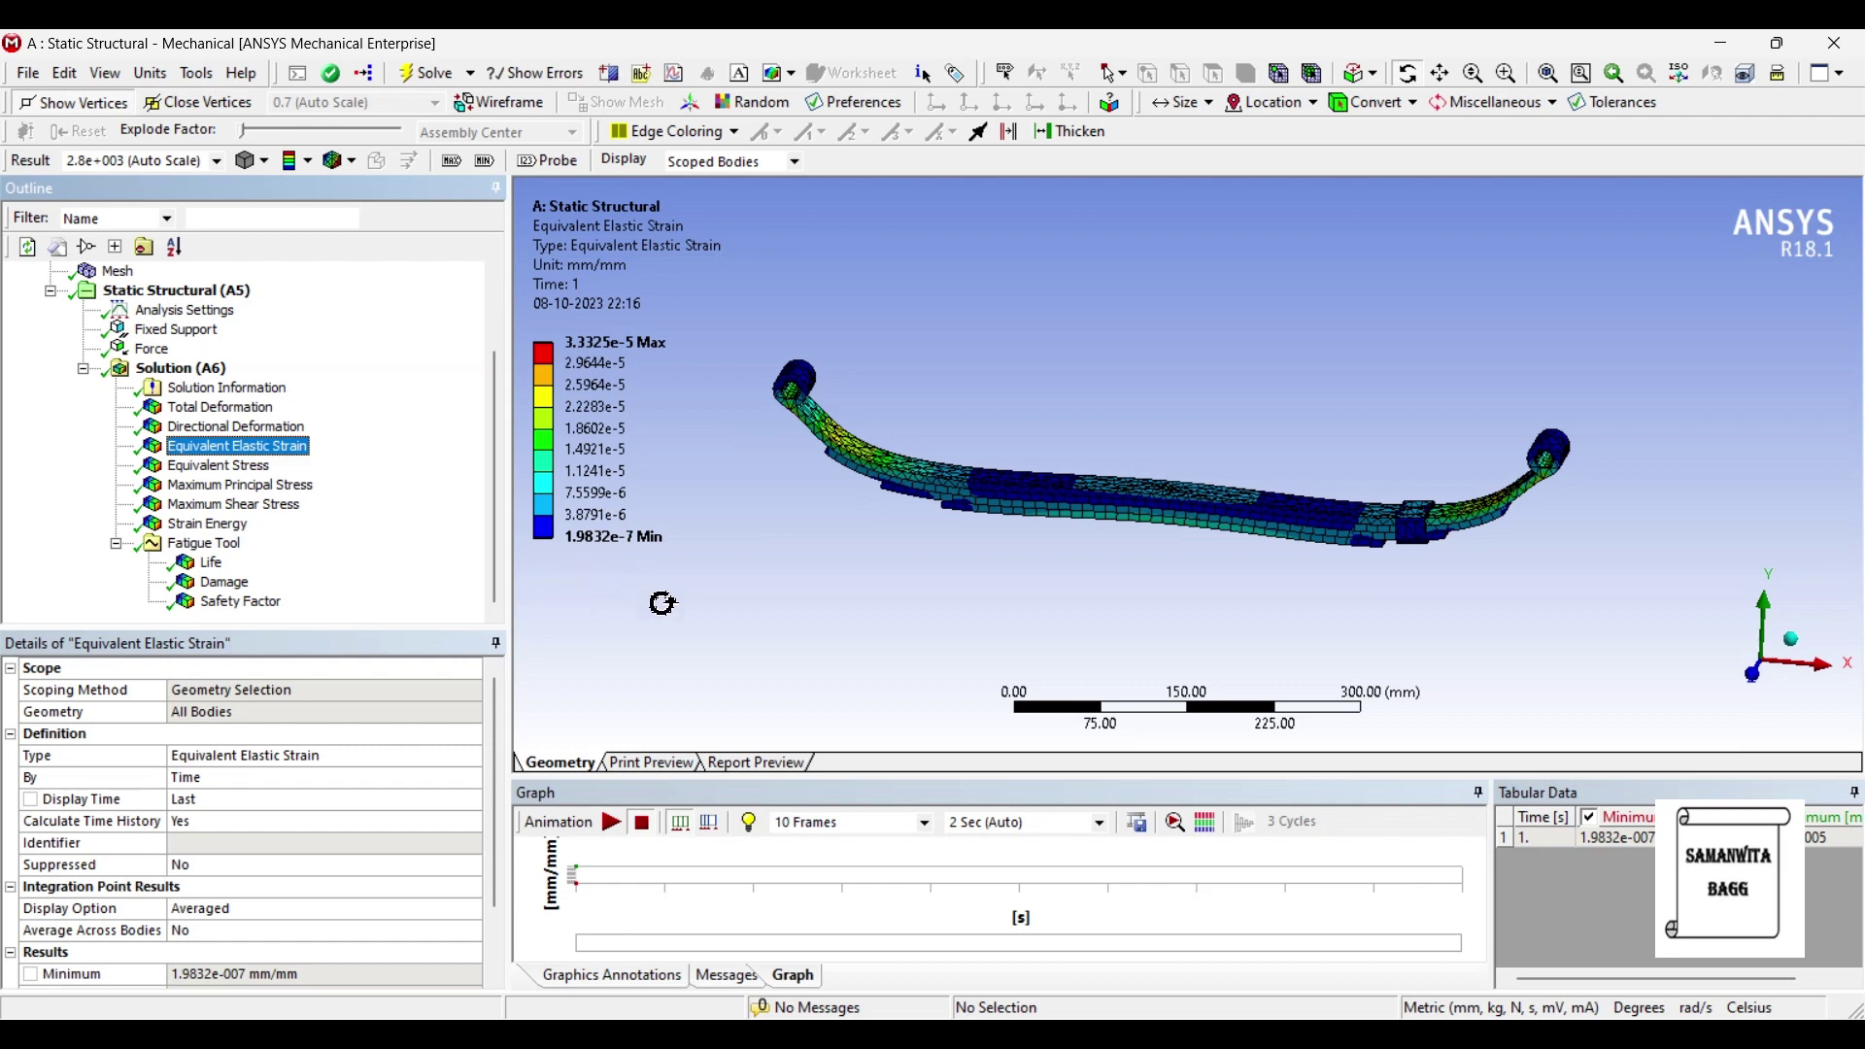
Step: Animate the Equivalent Elastic Strain result, then display the Equivalent Stress result
{"action": "left_click_drag", "start_coordinate": [1117, 589], "coordinate": [1137, 549]}
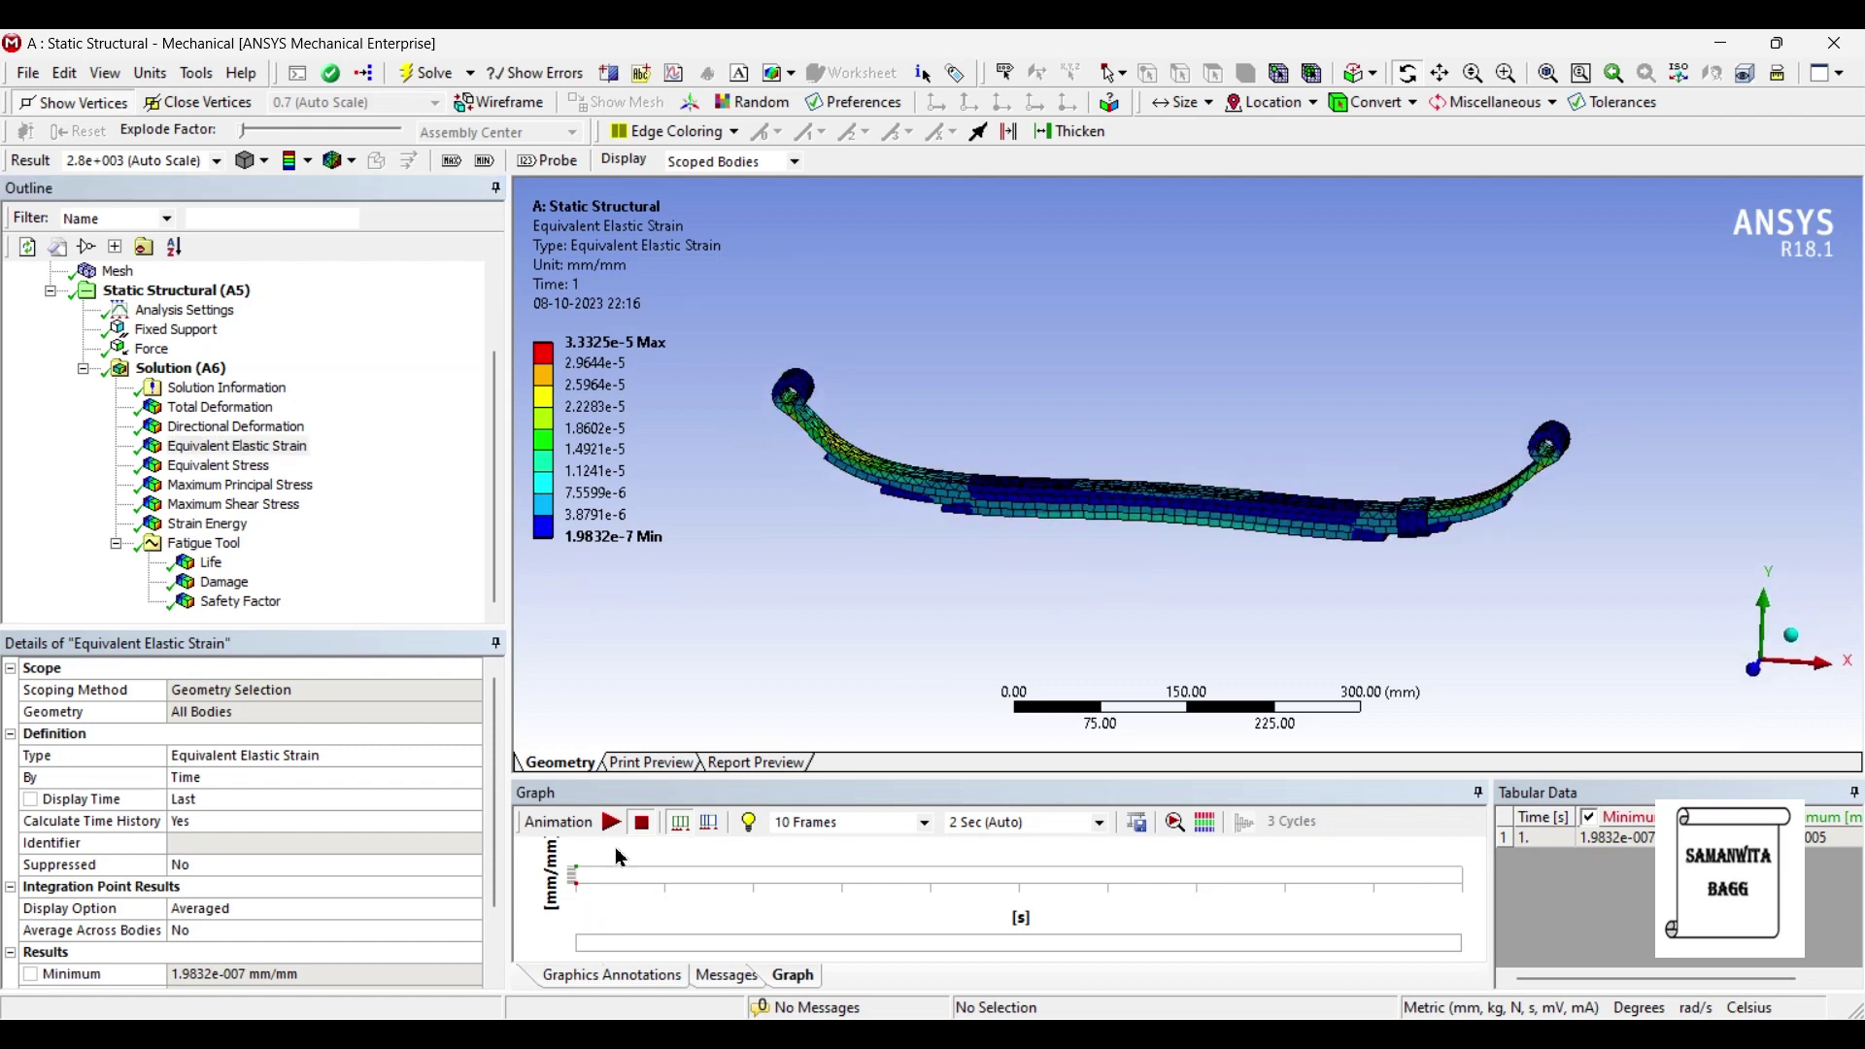
{"action": "left_click", "coordinate": [611, 822]}
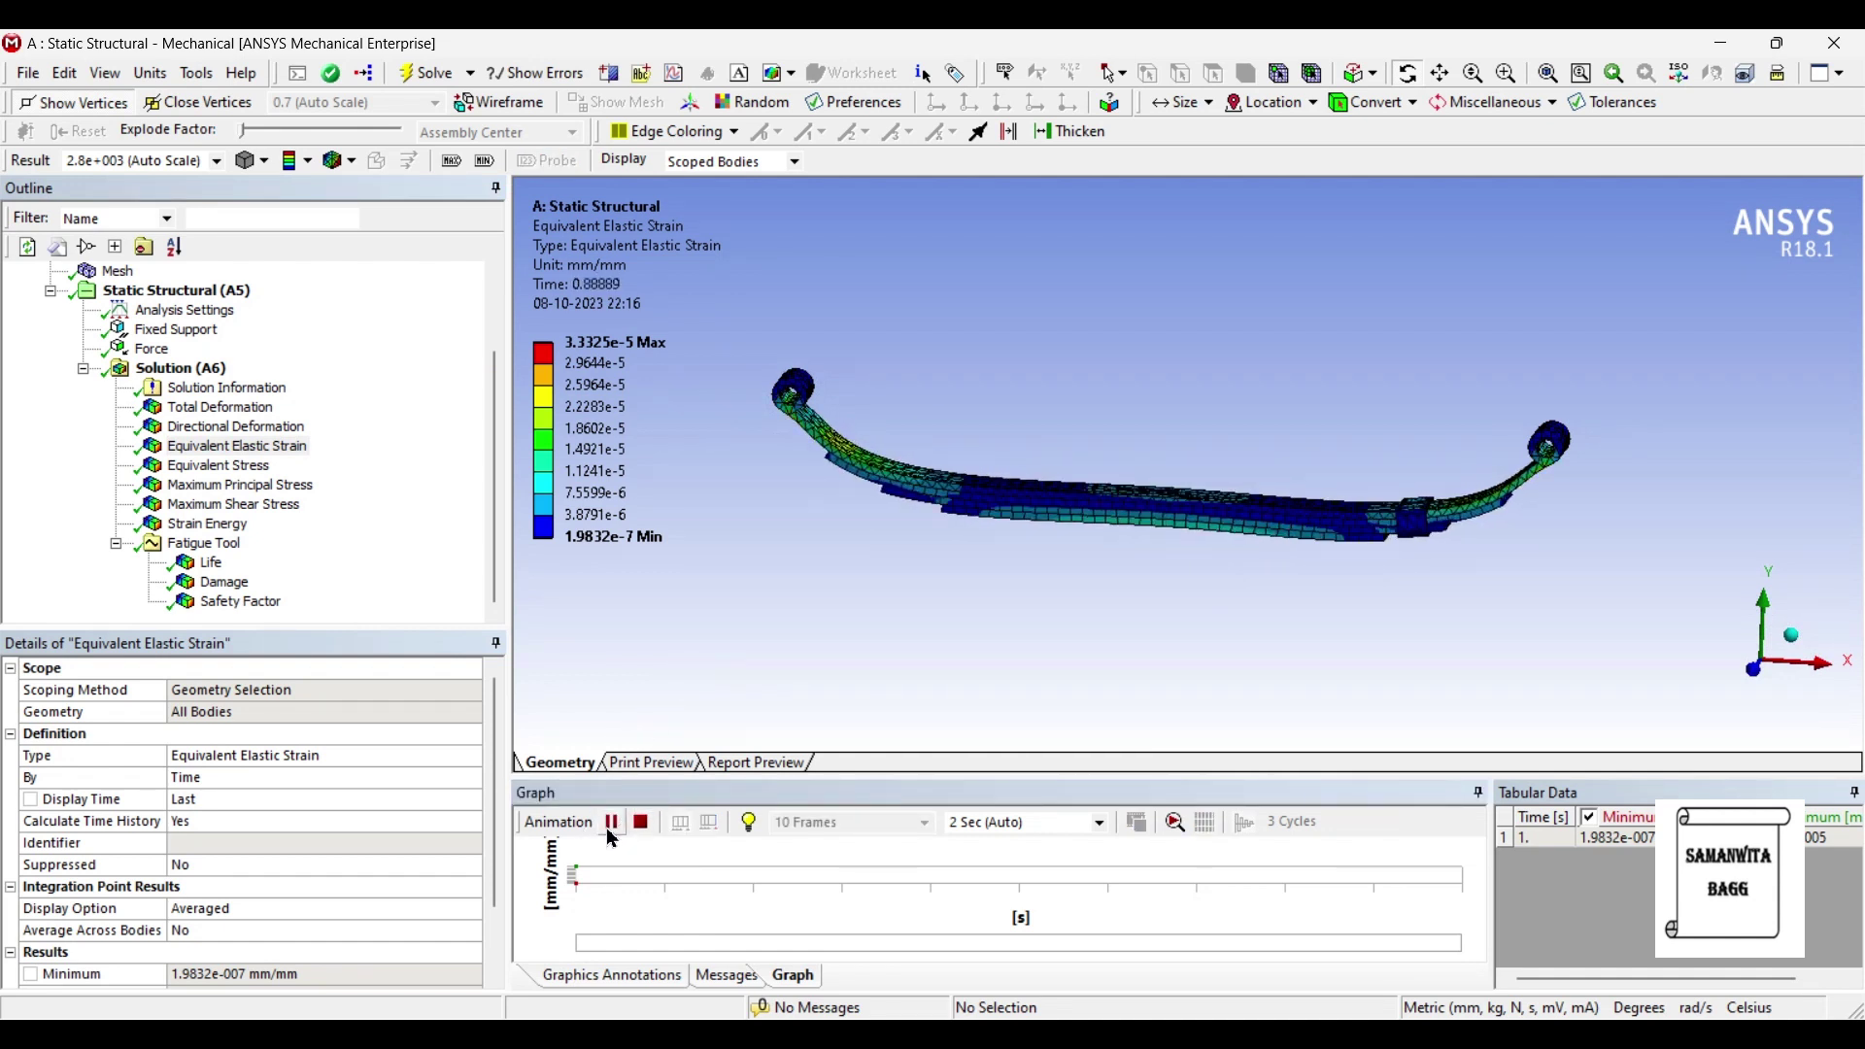
{"action": "left_click", "coordinate": [218, 465]}
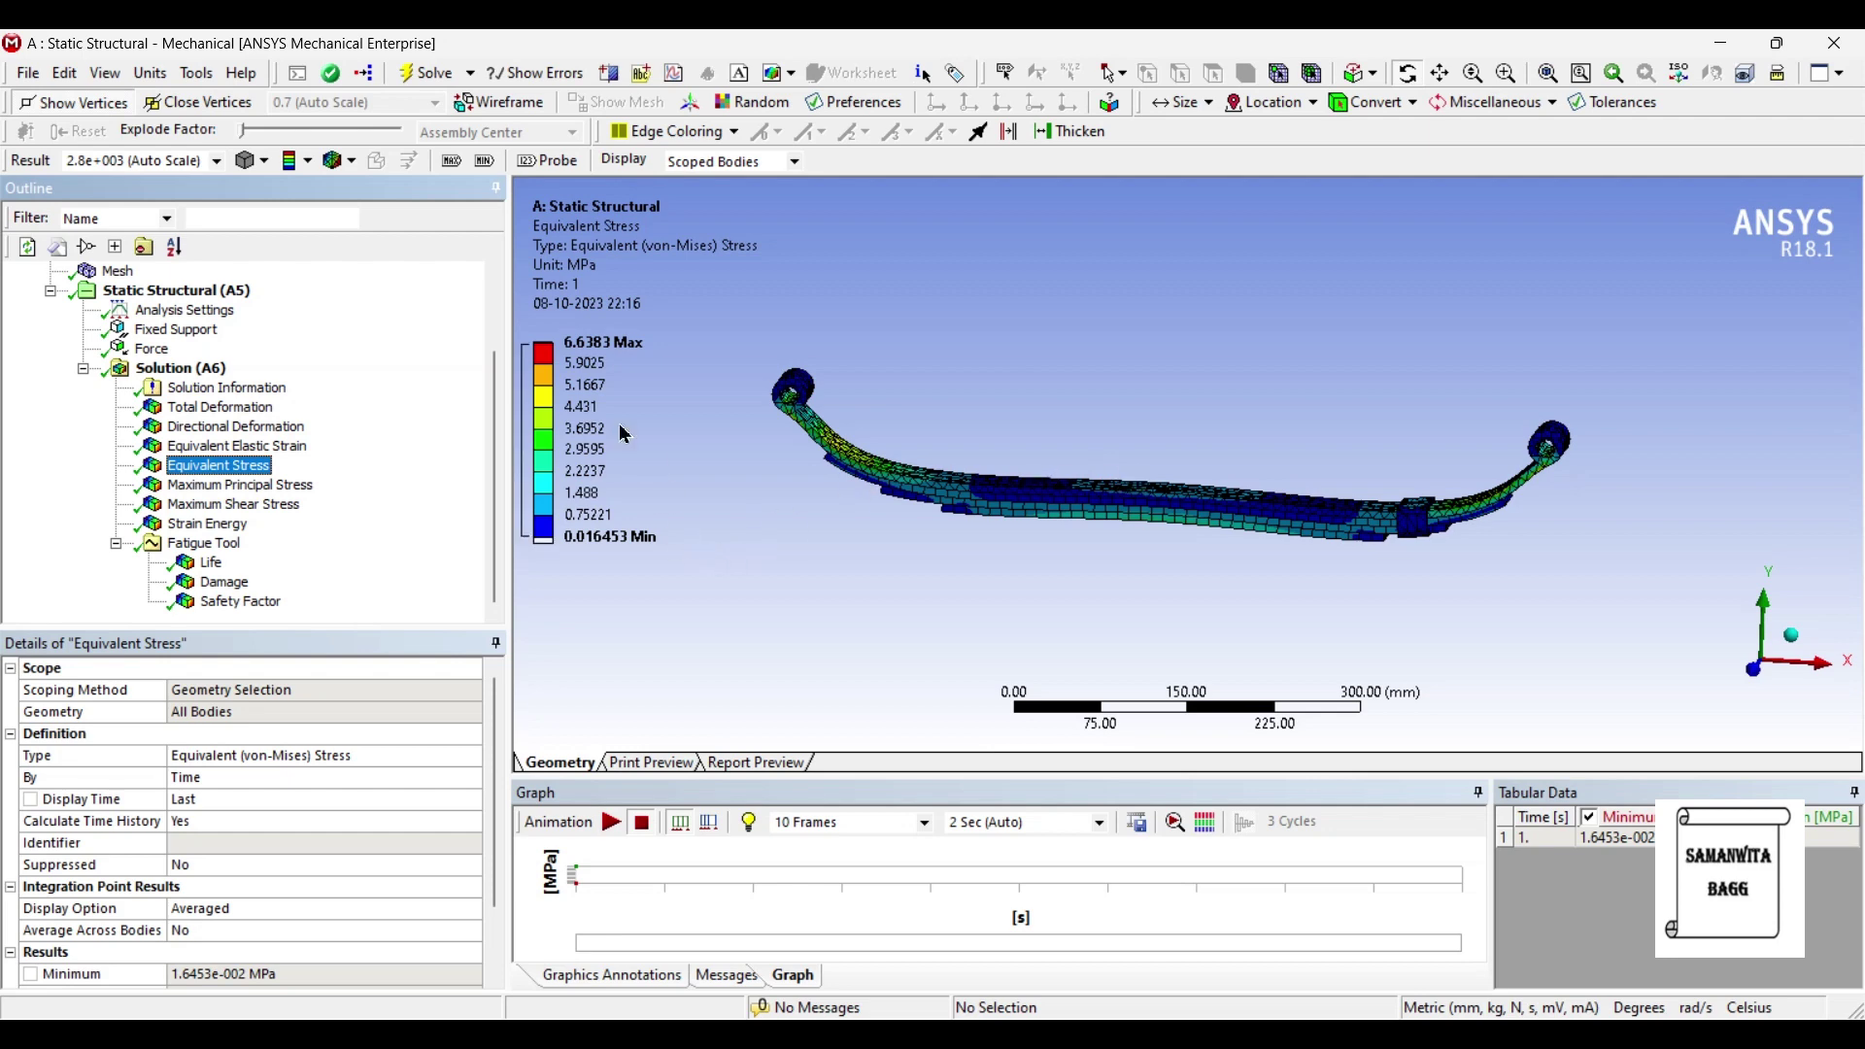
Step: Show and then hide the equivalent stress max and min labels, turning the spring face-on and tilted
{"action": "left_click", "coordinate": [451, 160]}
{"action": "left_click", "coordinate": [484, 160]}
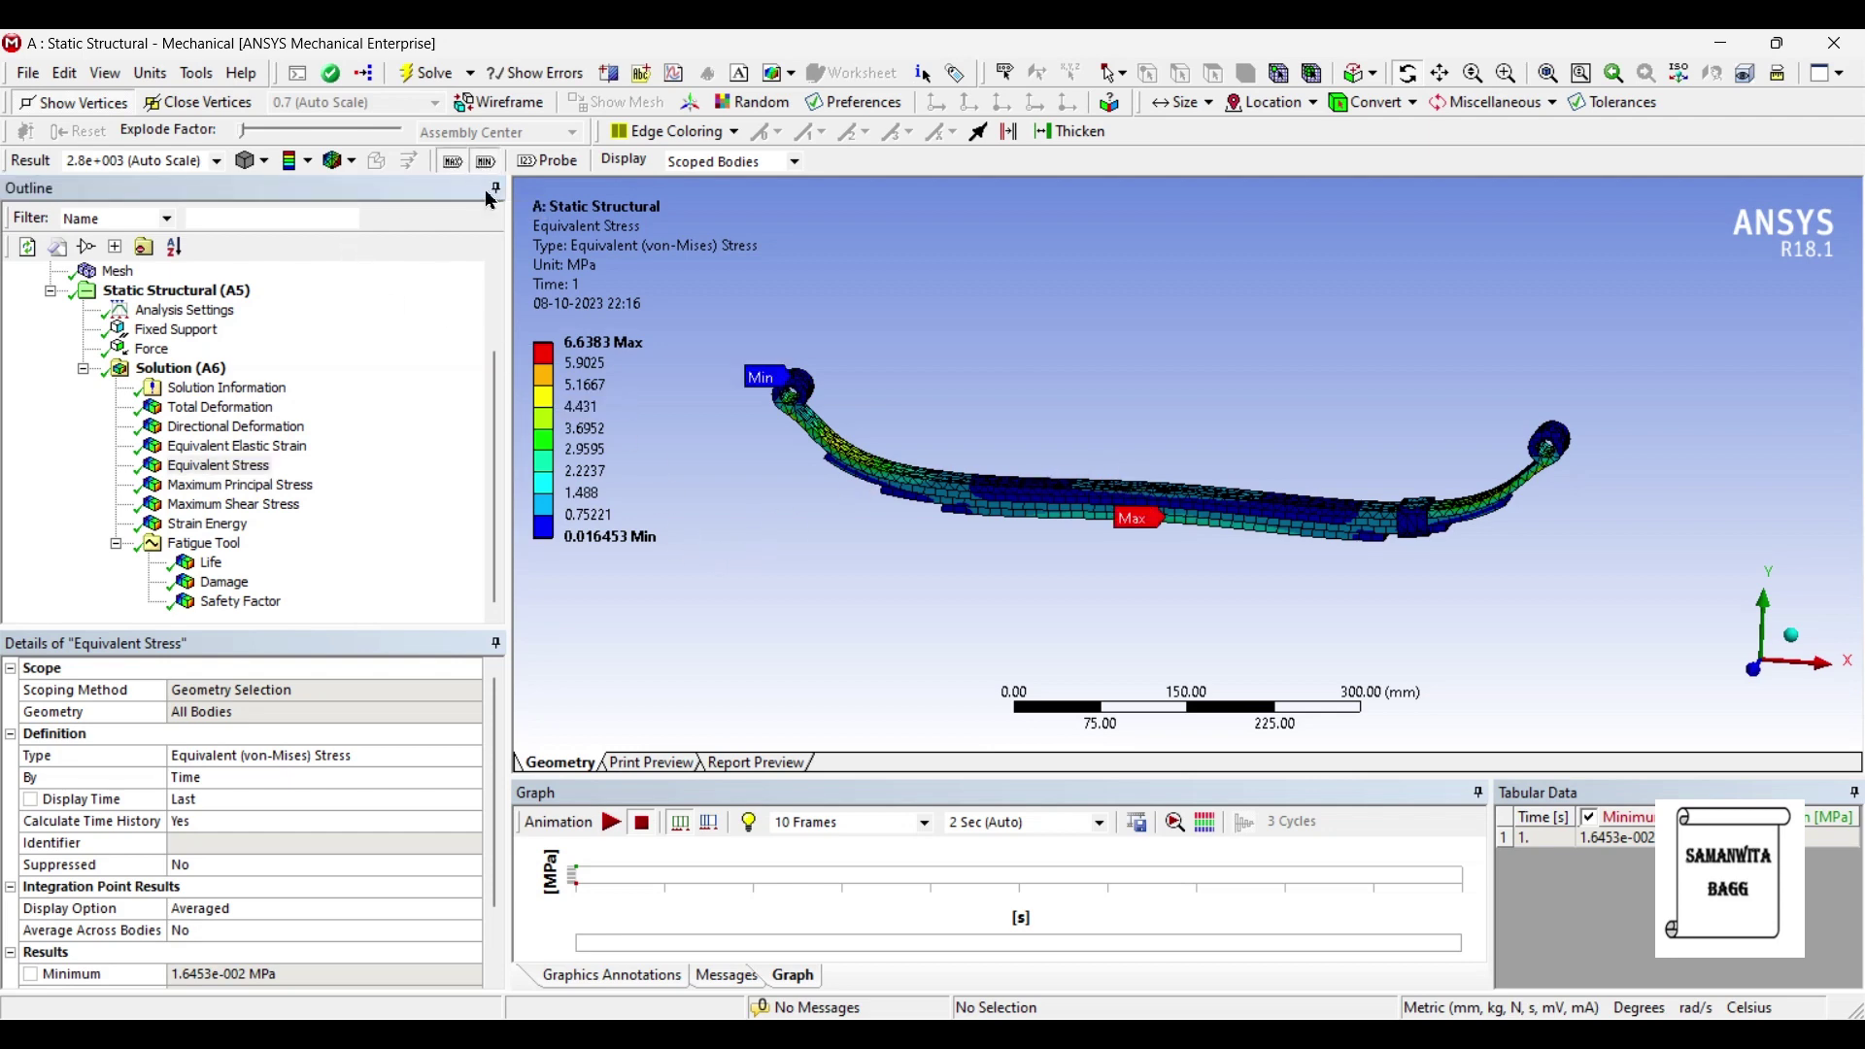
{"action": "left_click_drag", "start_coordinate": [890, 552], "coordinate": [1161, 589]}
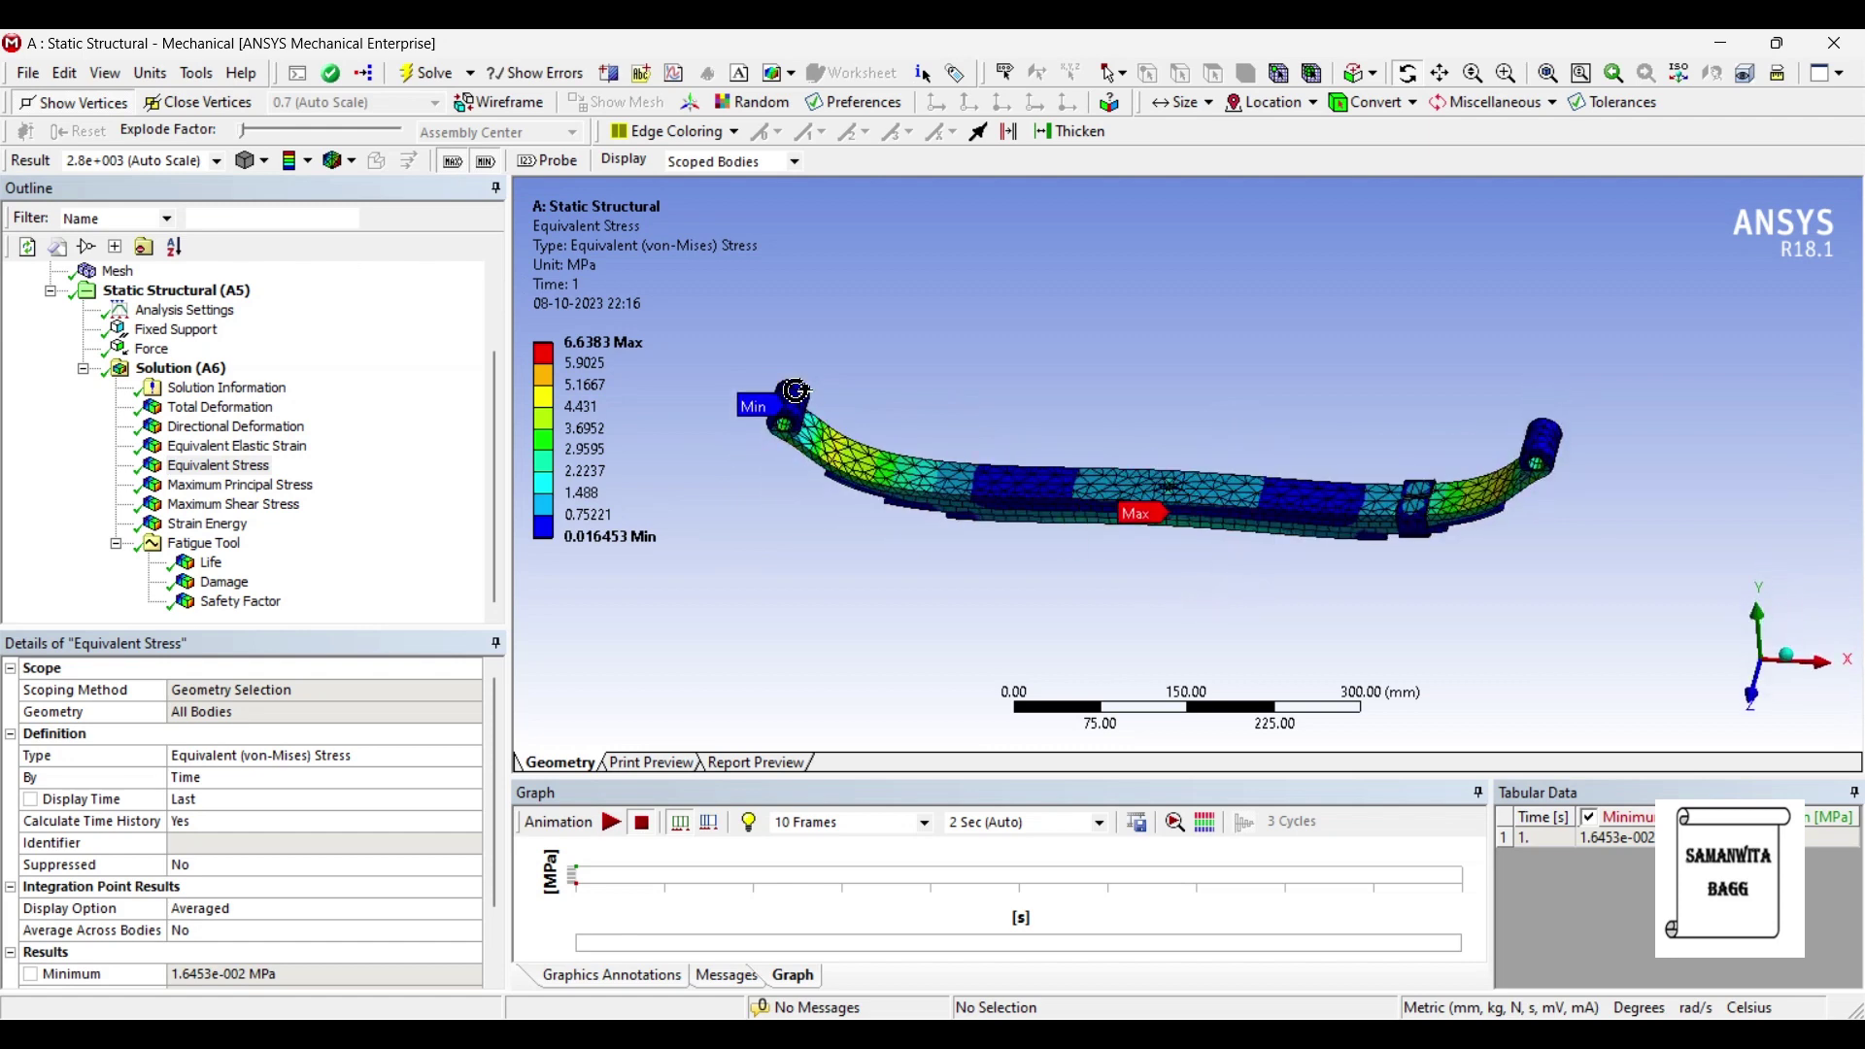
{"action": "left_click", "coordinate": [448, 163]}
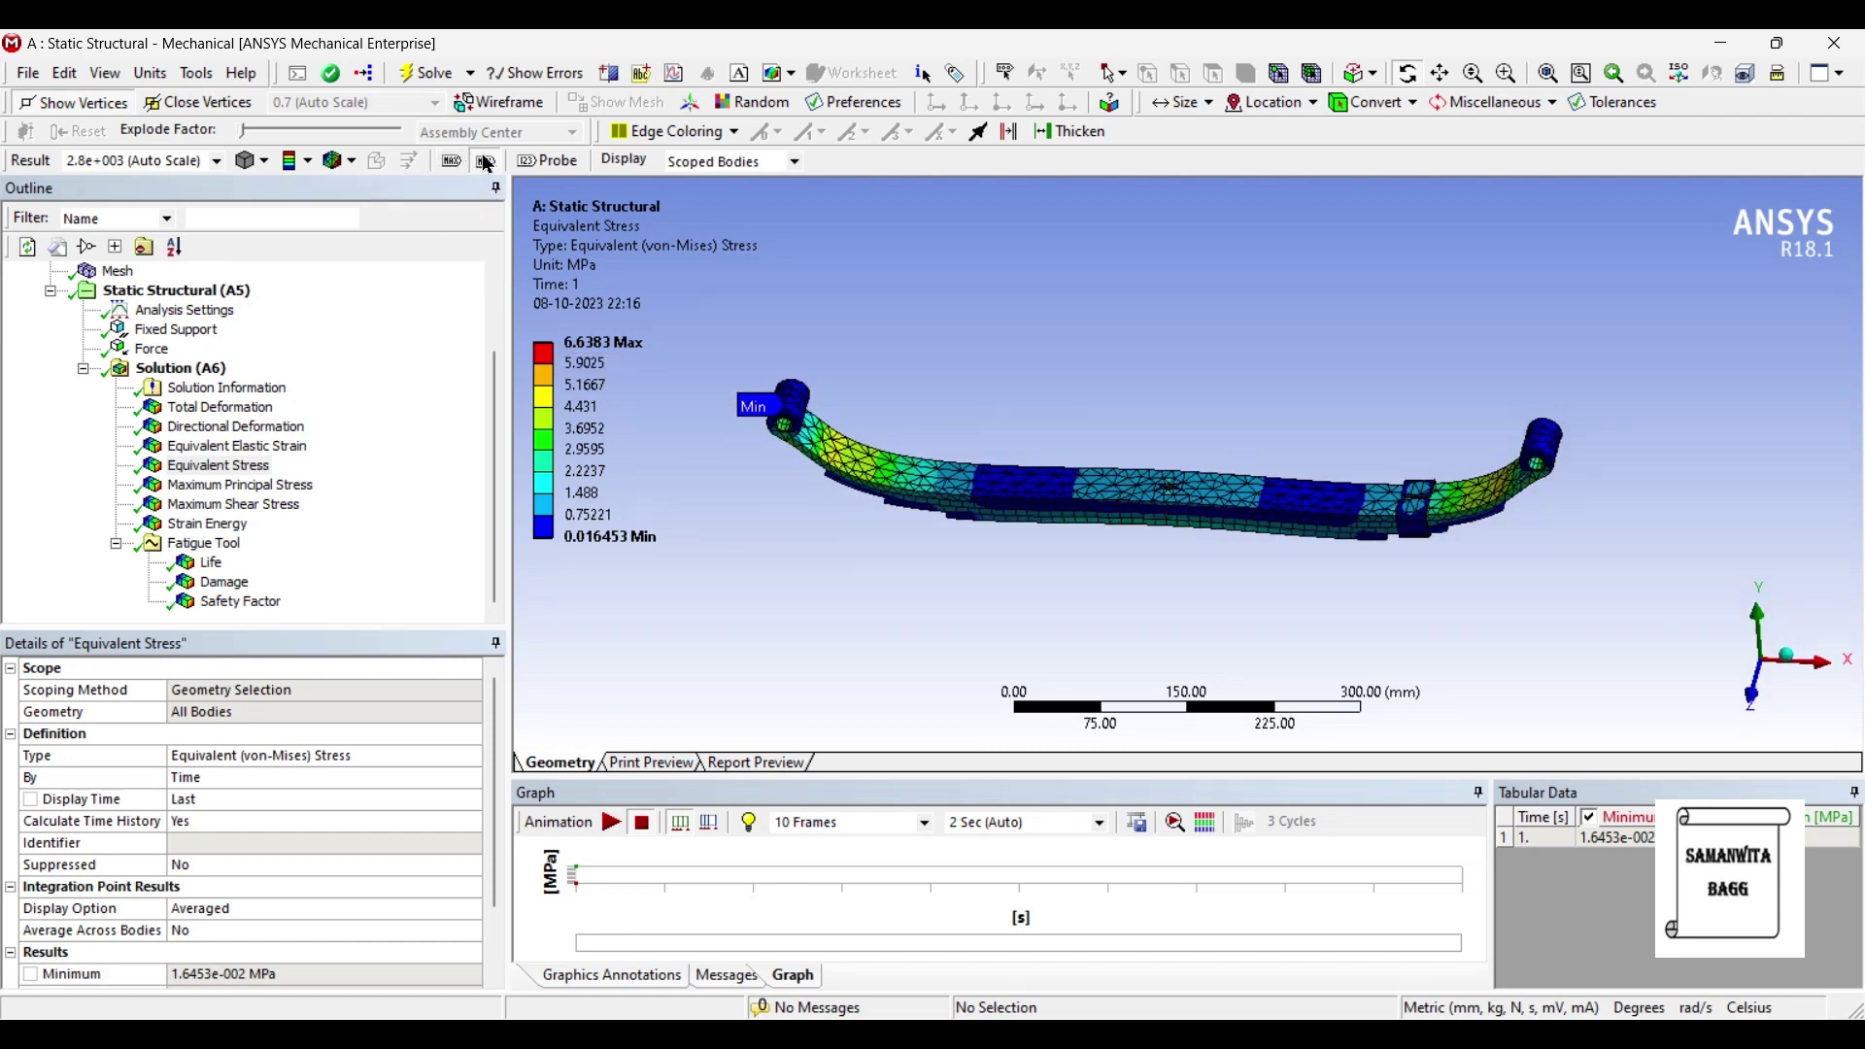
{"action": "left_click", "coordinate": [487, 165]}
{"action": "left_click_drag", "start_coordinate": [1175, 574], "coordinate": [1149, 516]}
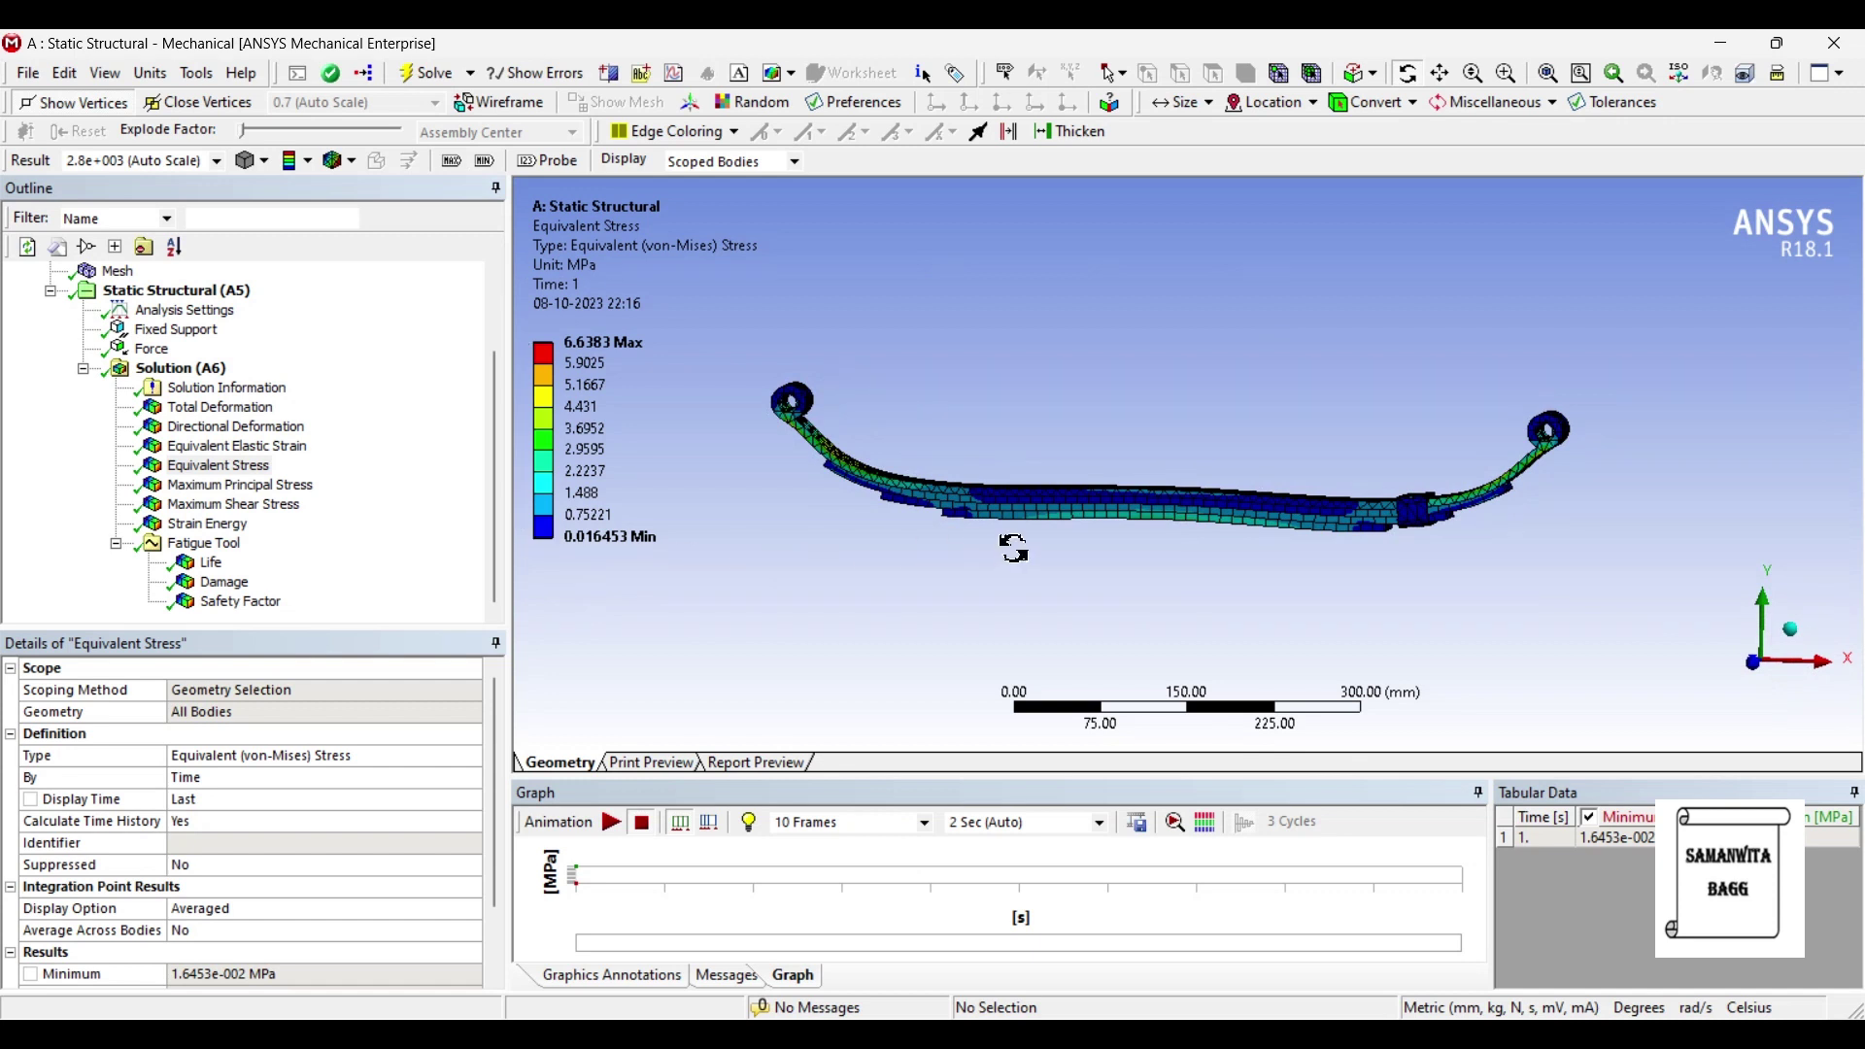
{"action": "left_click_drag", "start_coordinate": [1012, 549], "coordinate": [999, 590]}
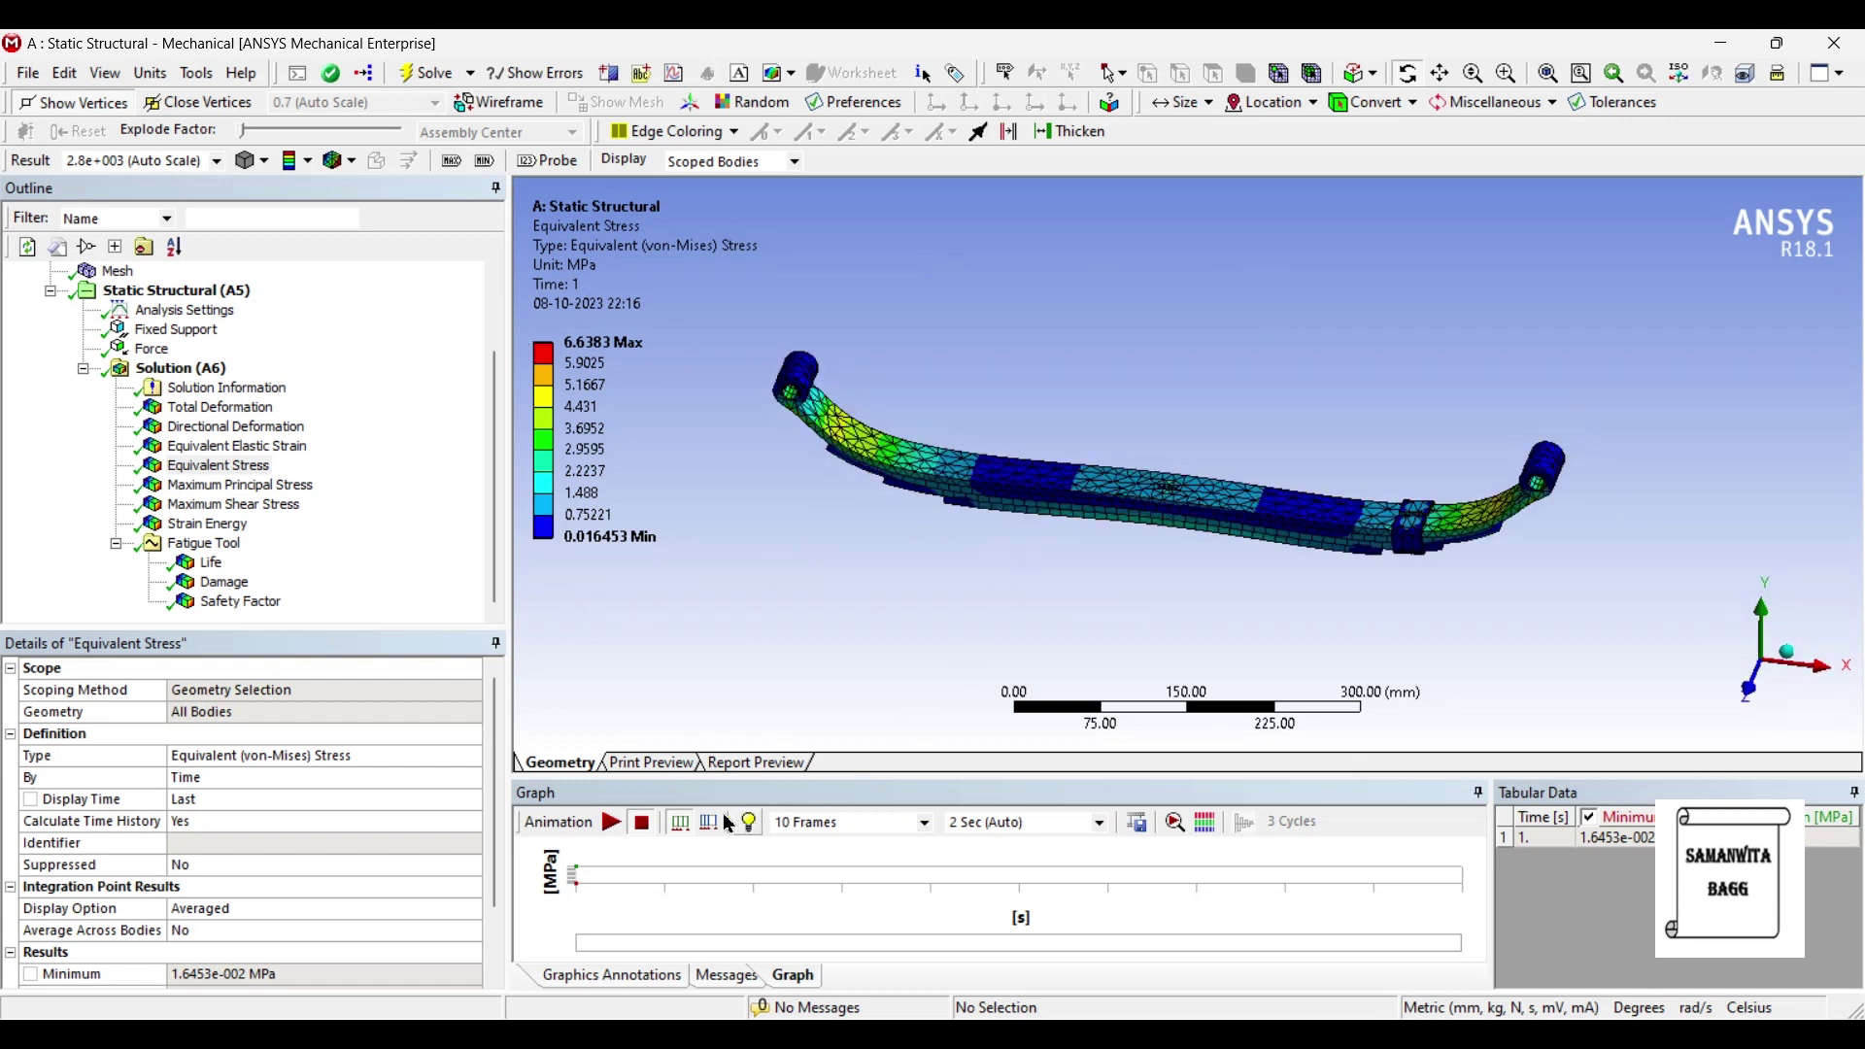
Step: Animate the equivalent stress result while orbiting the spring, then stop the animation
{"action": "left_click", "coordinate": [612, 825]}
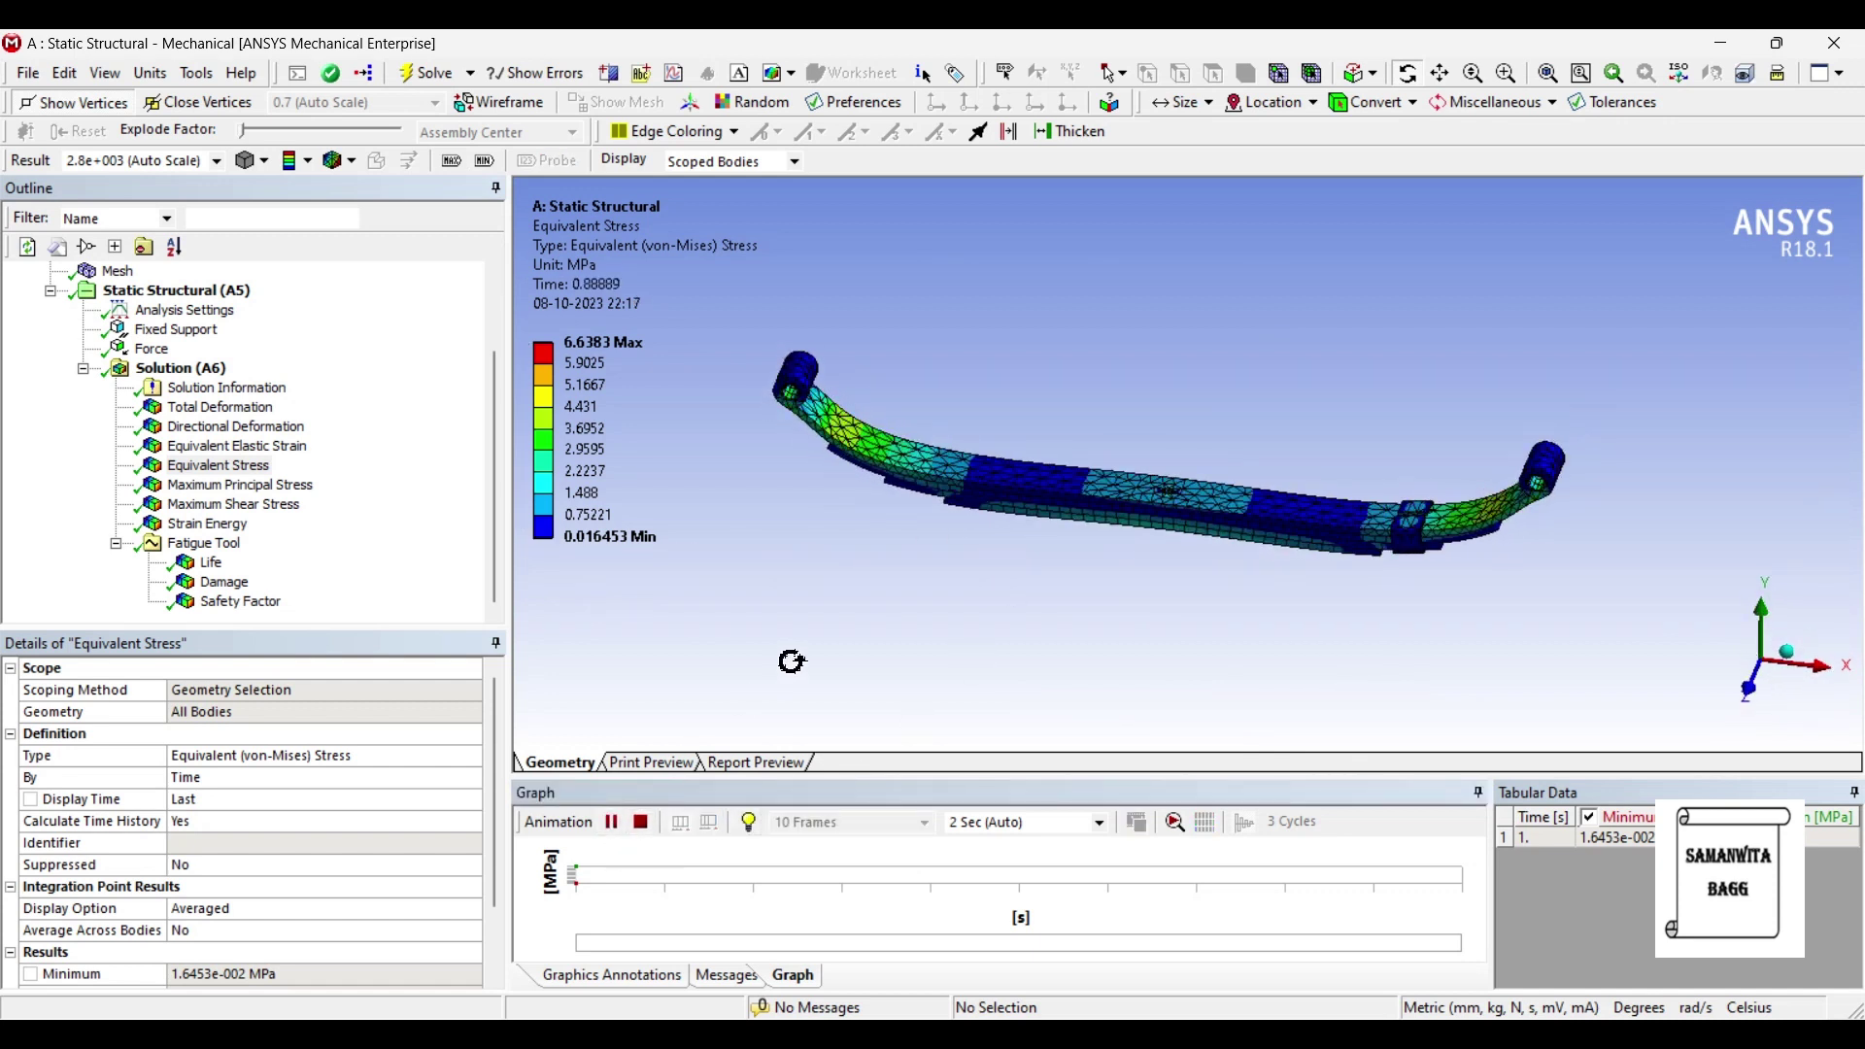
{"action": "left_click_drag", "start_coordinate": [1011, 595], "coordinate": [1236, 739]}
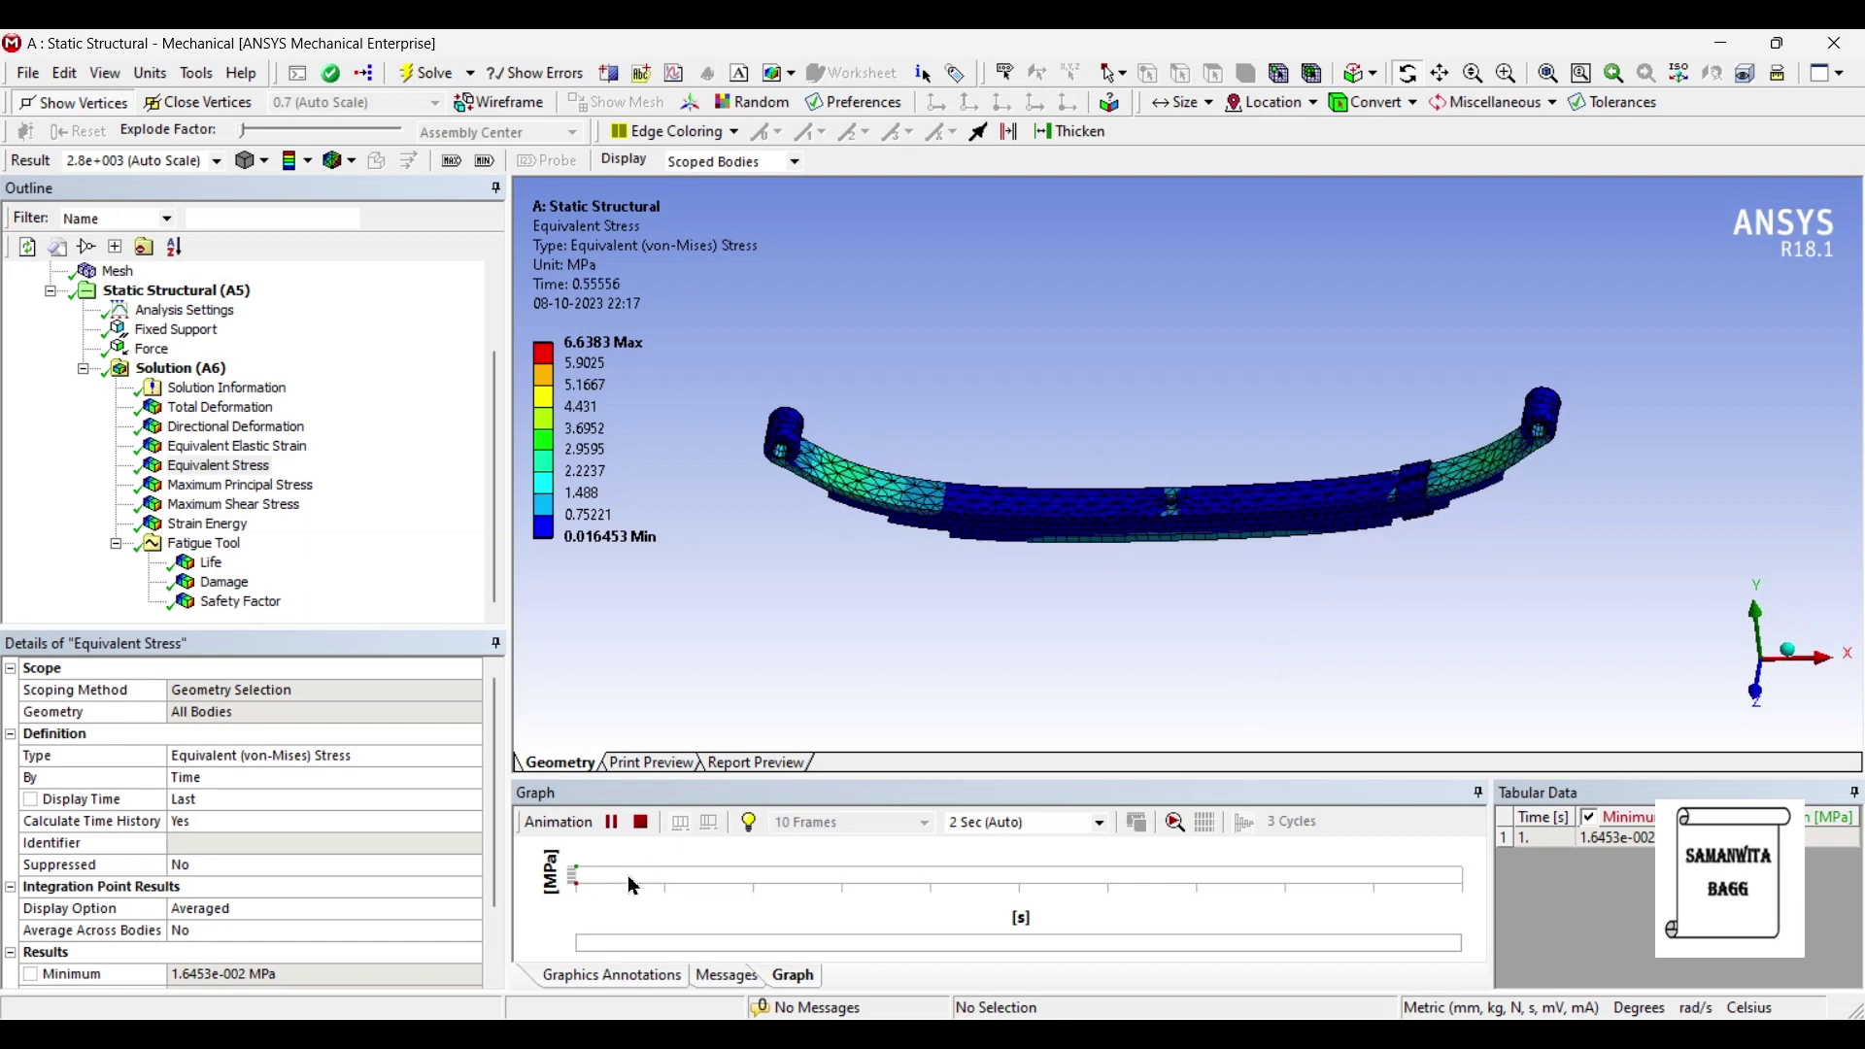
{"action": "left_click", "coordinate": [641, 822]}
Step: Review maximum principal stress at an angled view, then show and animate maximum shear stress (0.009393–3.358 MPa)
{"action": "left_click", "coordinate": [241, 485]}
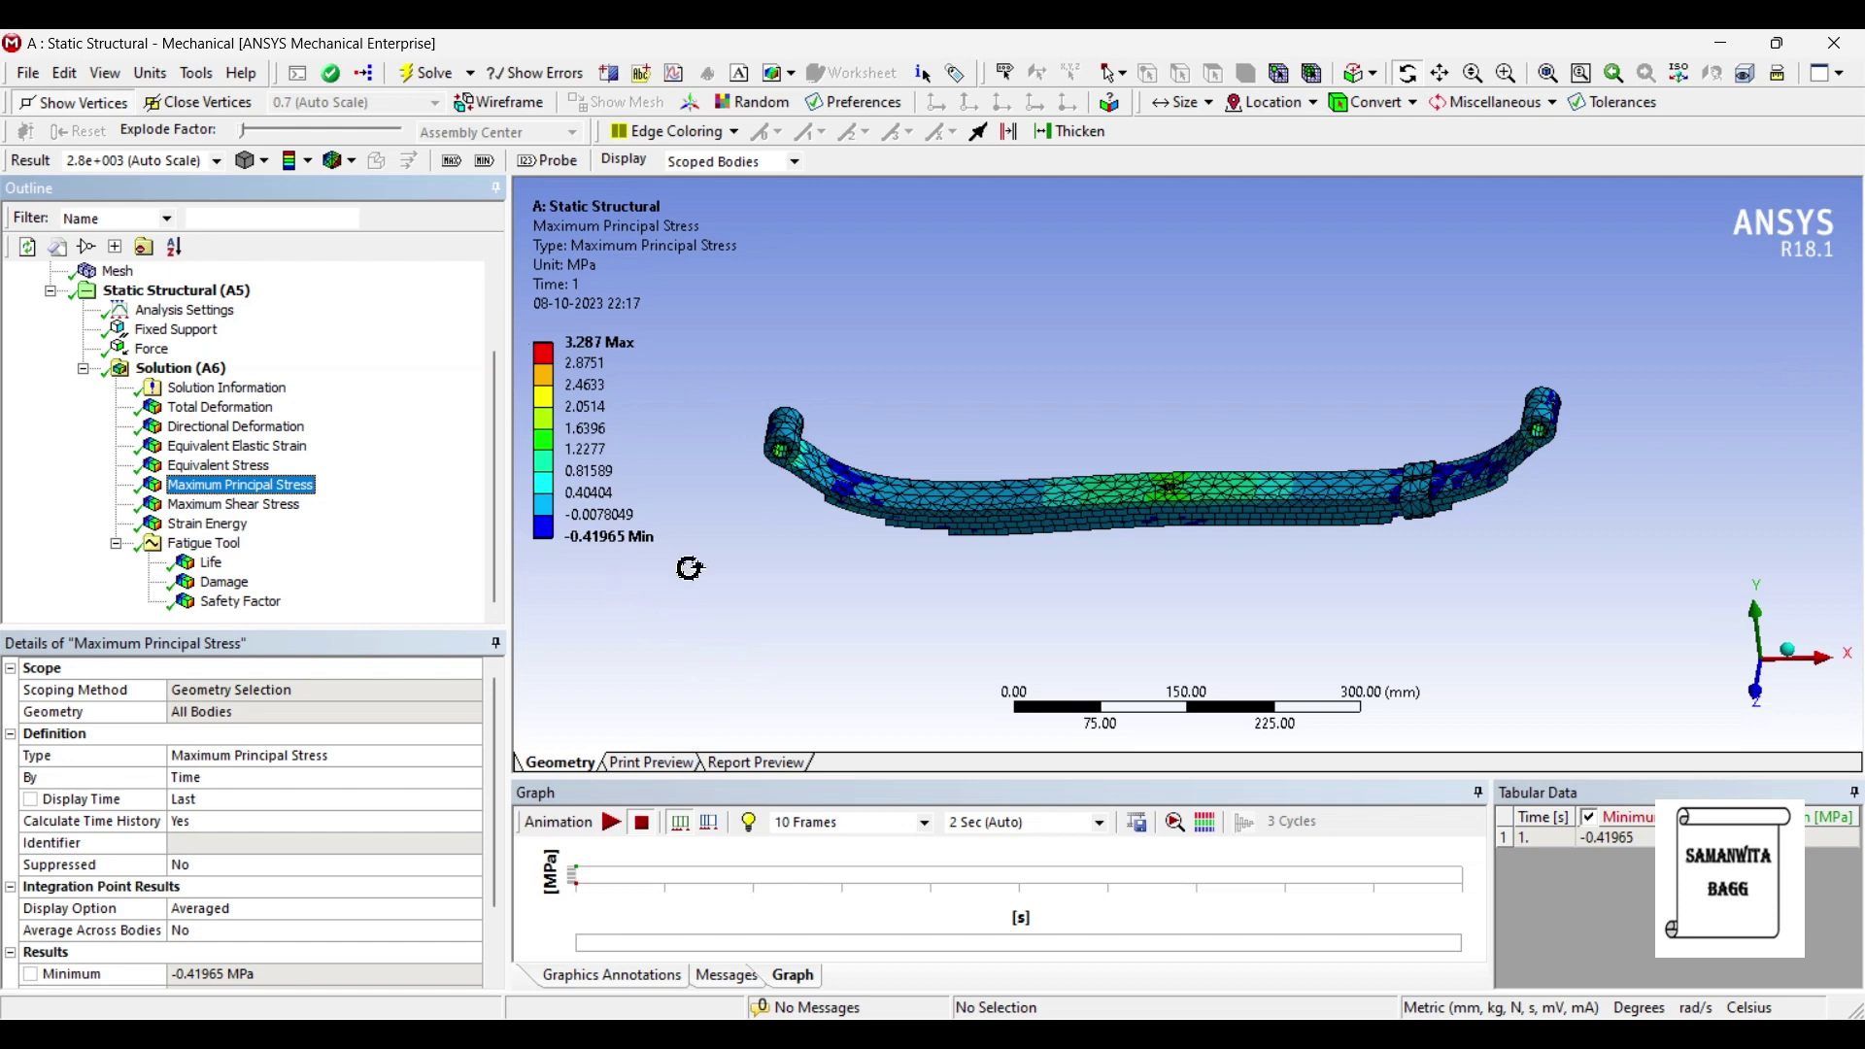
{"action": "left_click_drag", "start_coordinate": [1081, 454], "coordinate": [991, 517]}
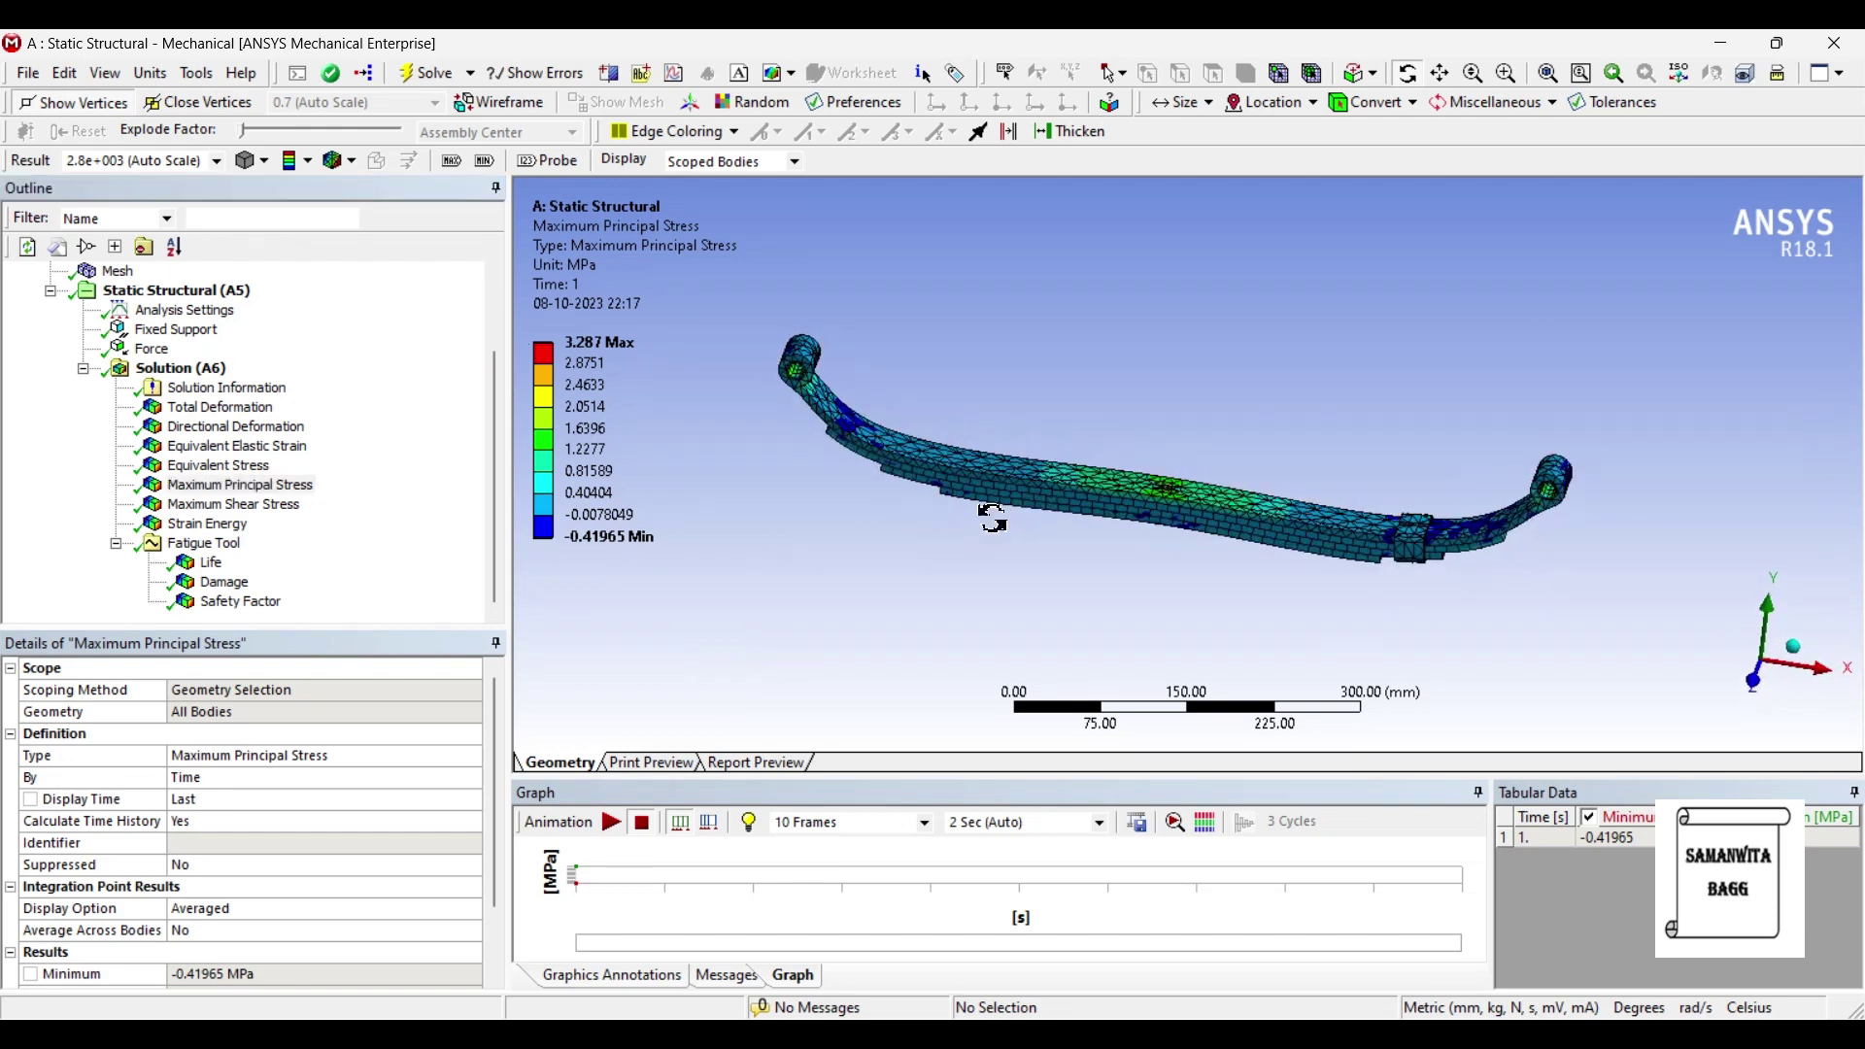
{"action": "left_click", "coordinate": [265, 511]}
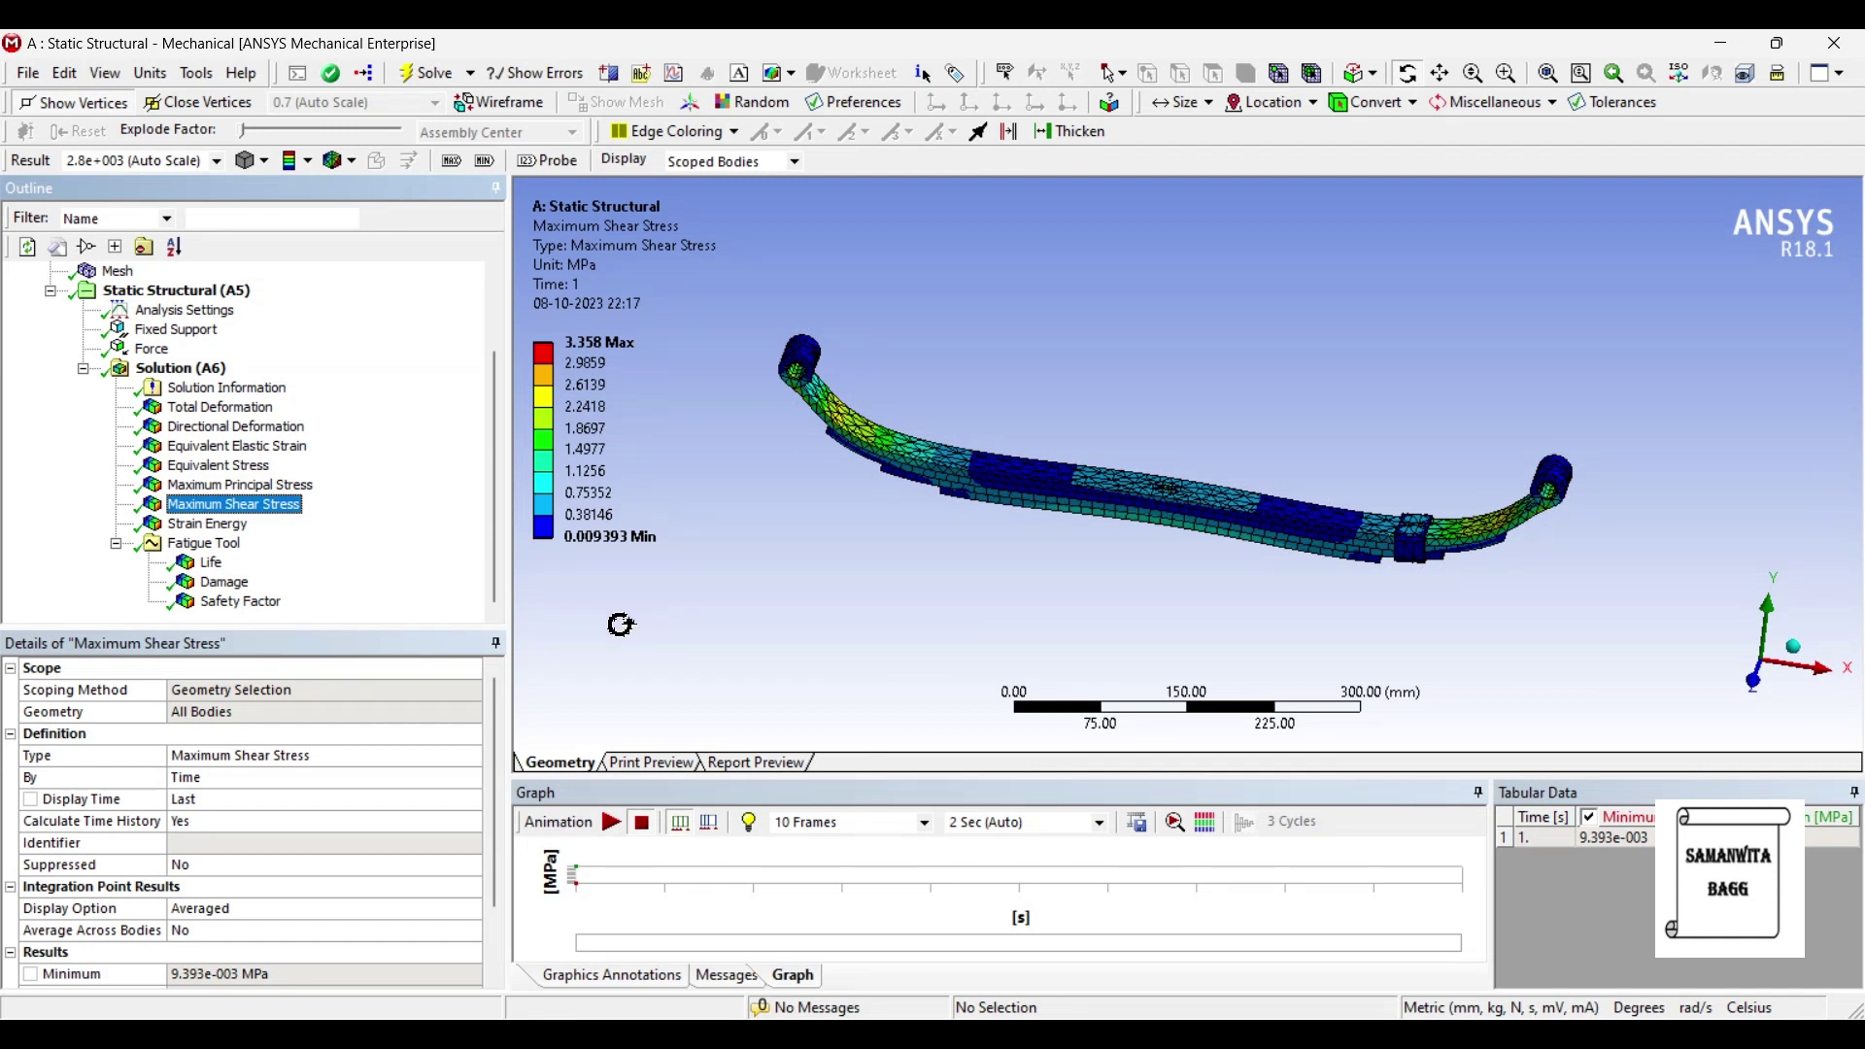
{"action": "left_click", "coordinate": [611, 823]}
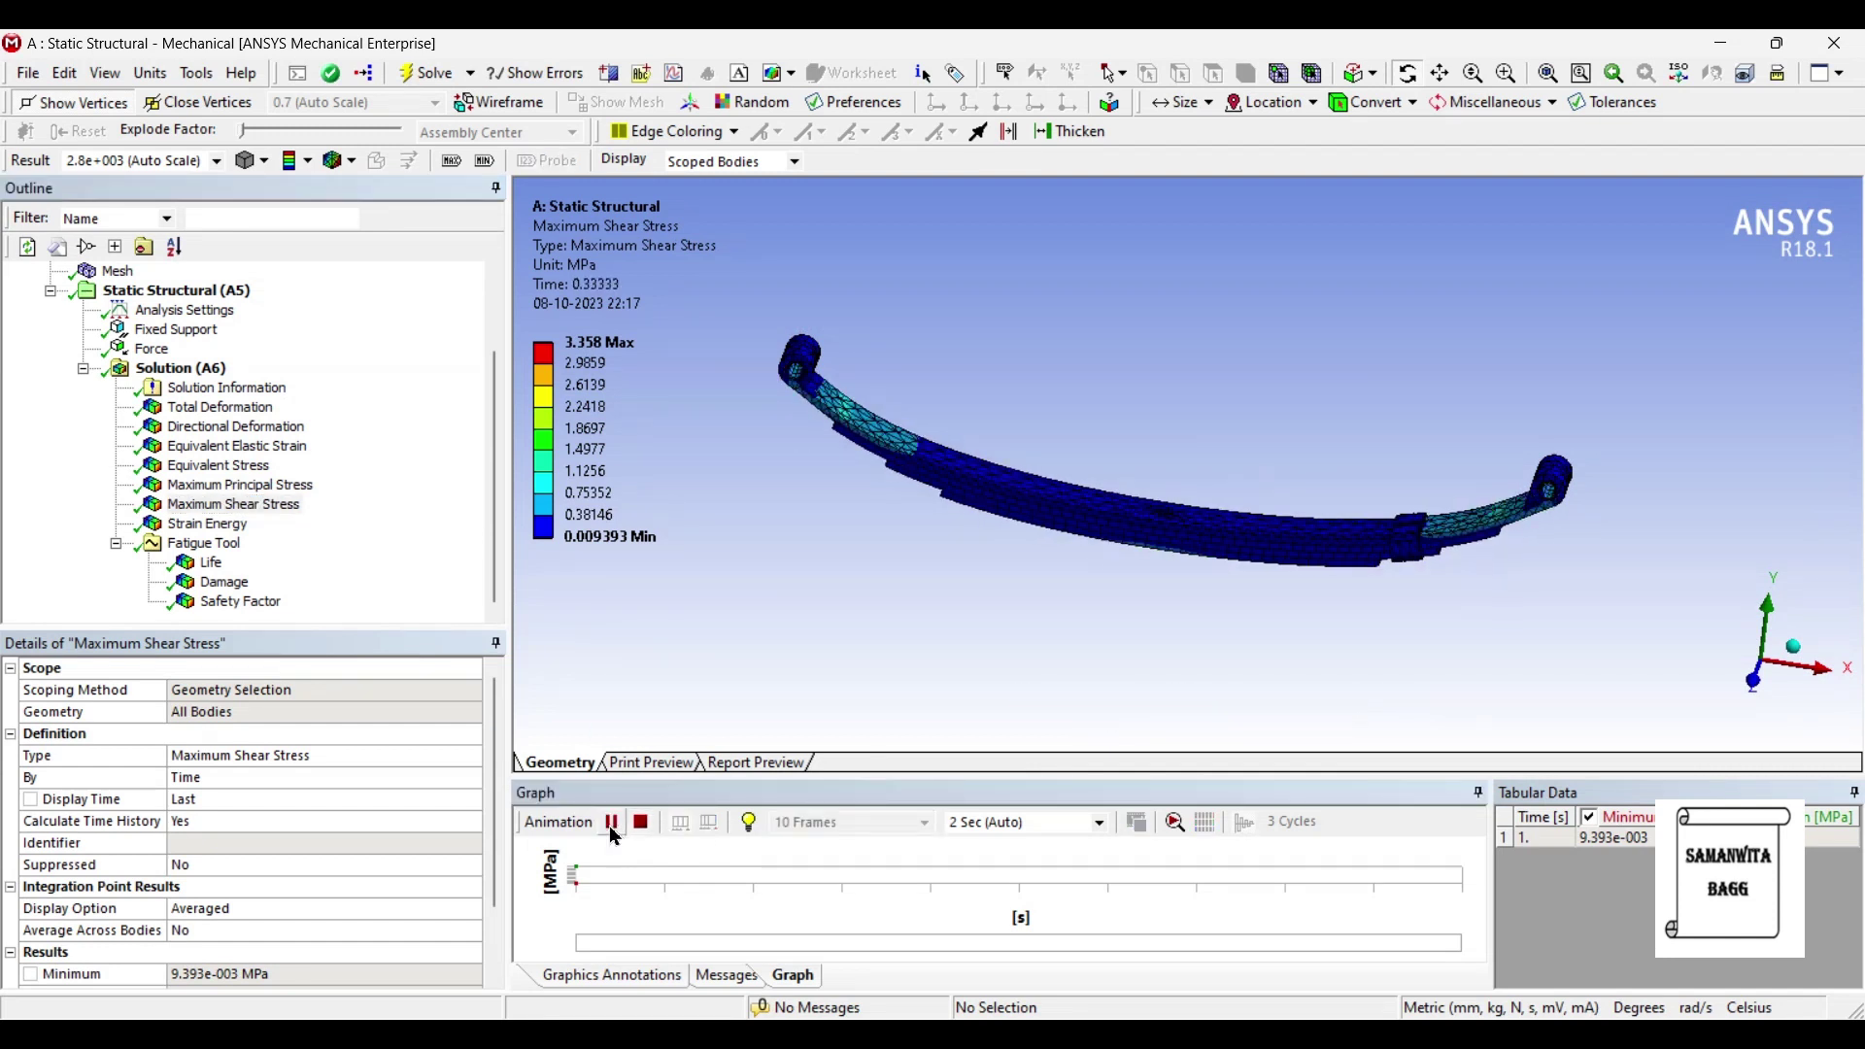
{"action": "left_click", "coordinate": [612, 826]}
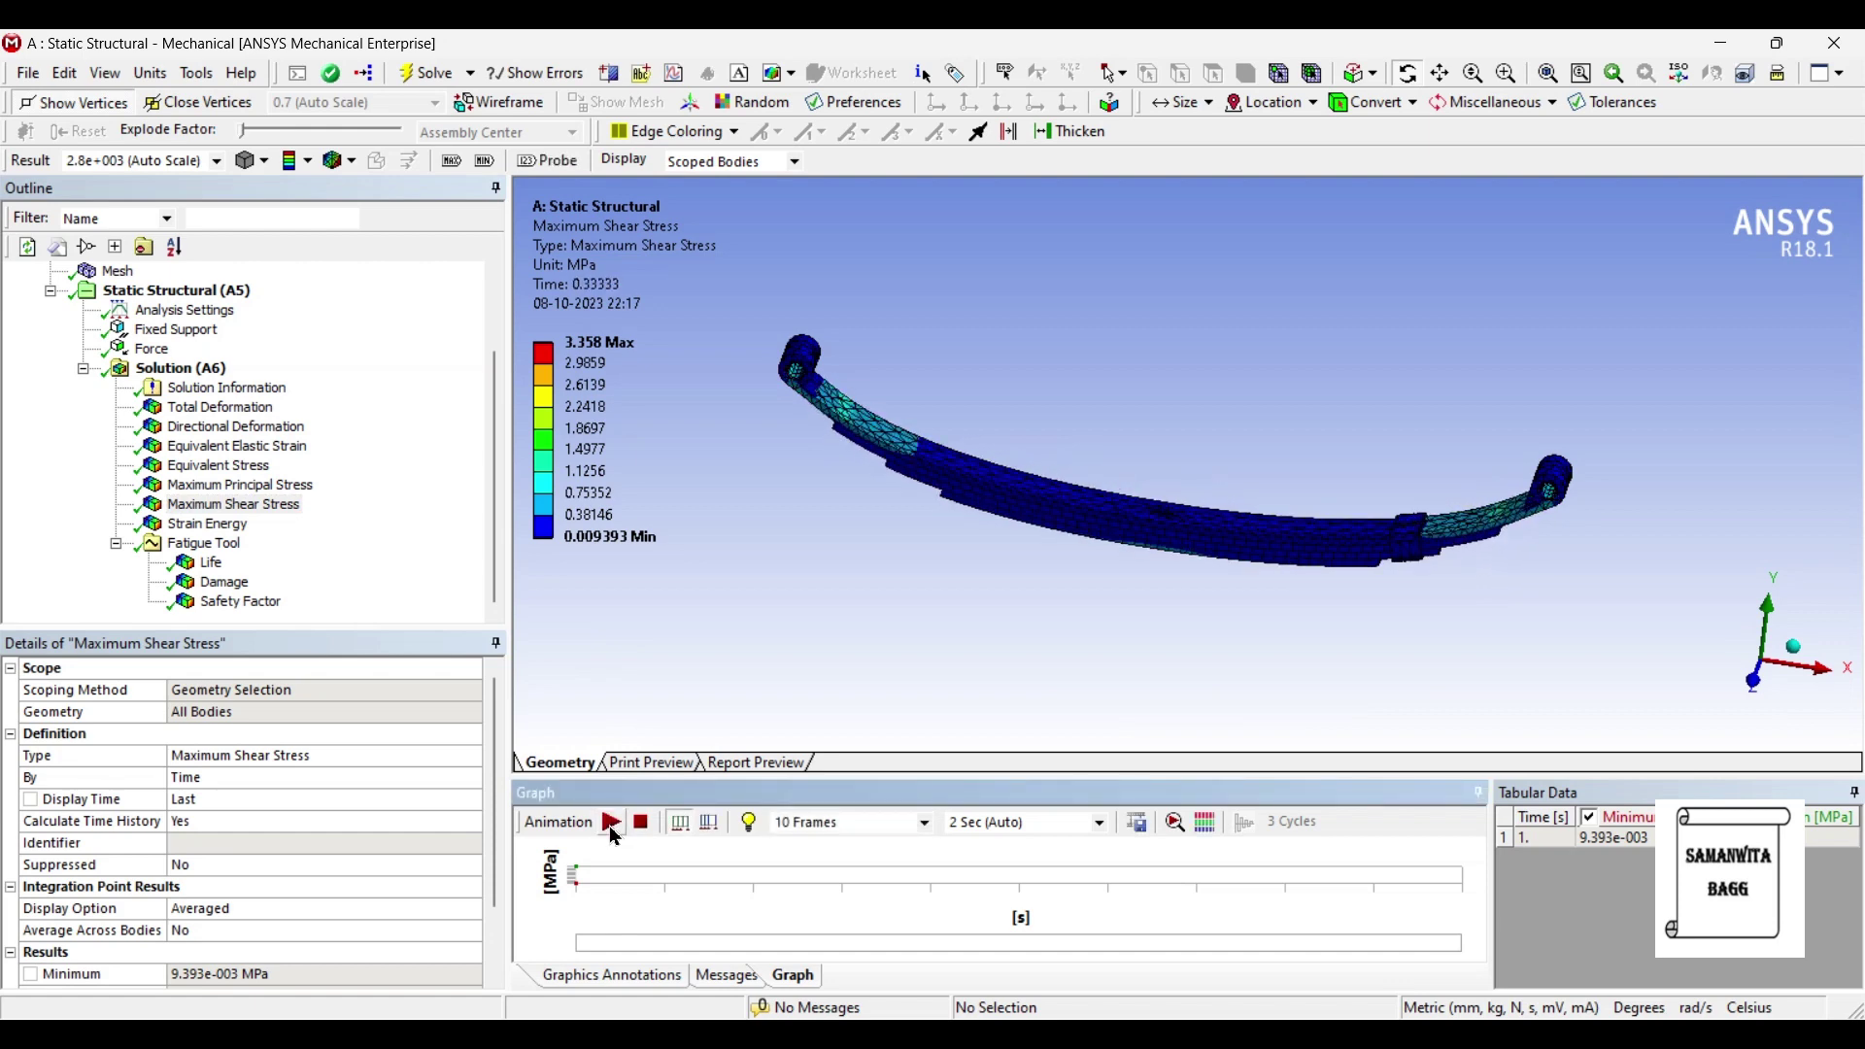
Step: Display the strain energy result in Metric (m, kg, N, s, V, A) units and inspect a legend contour value
{"action": "left_click", "coordinate": [208, 525]}
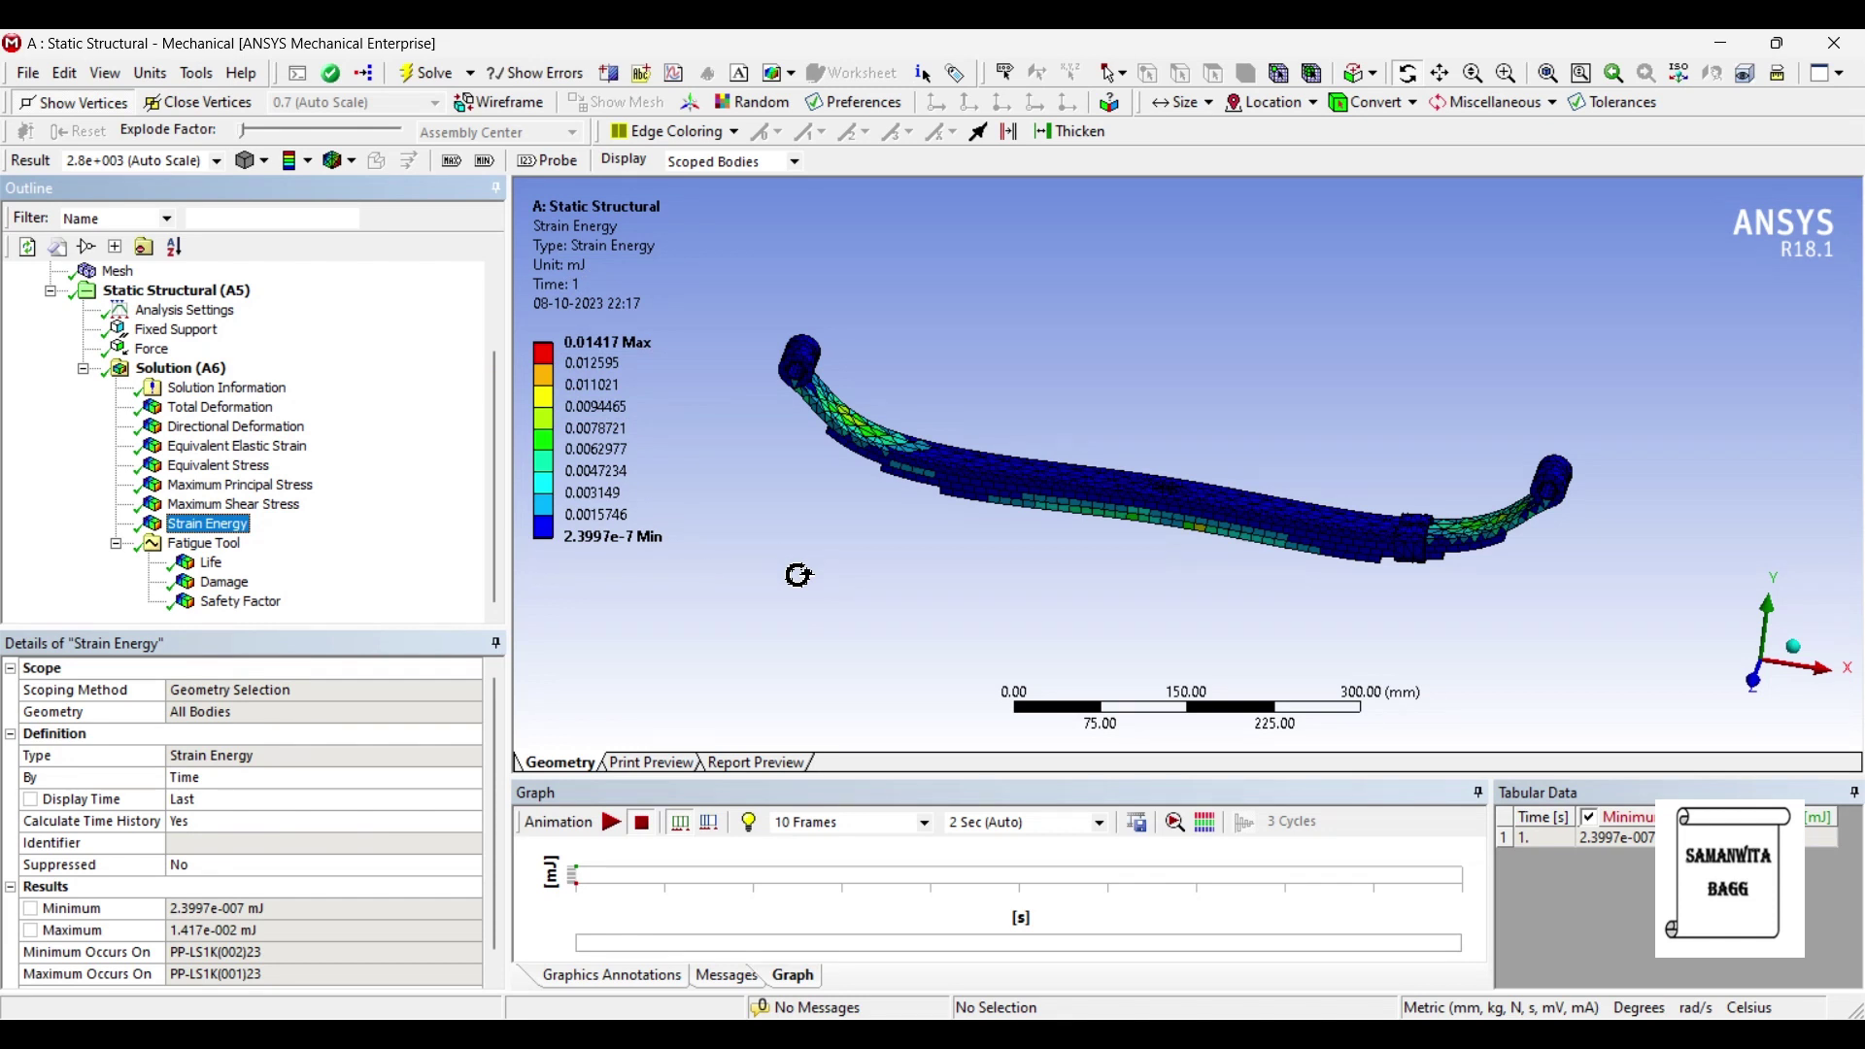
{"action": "left_click", "coordinate": [1561, 1015]}
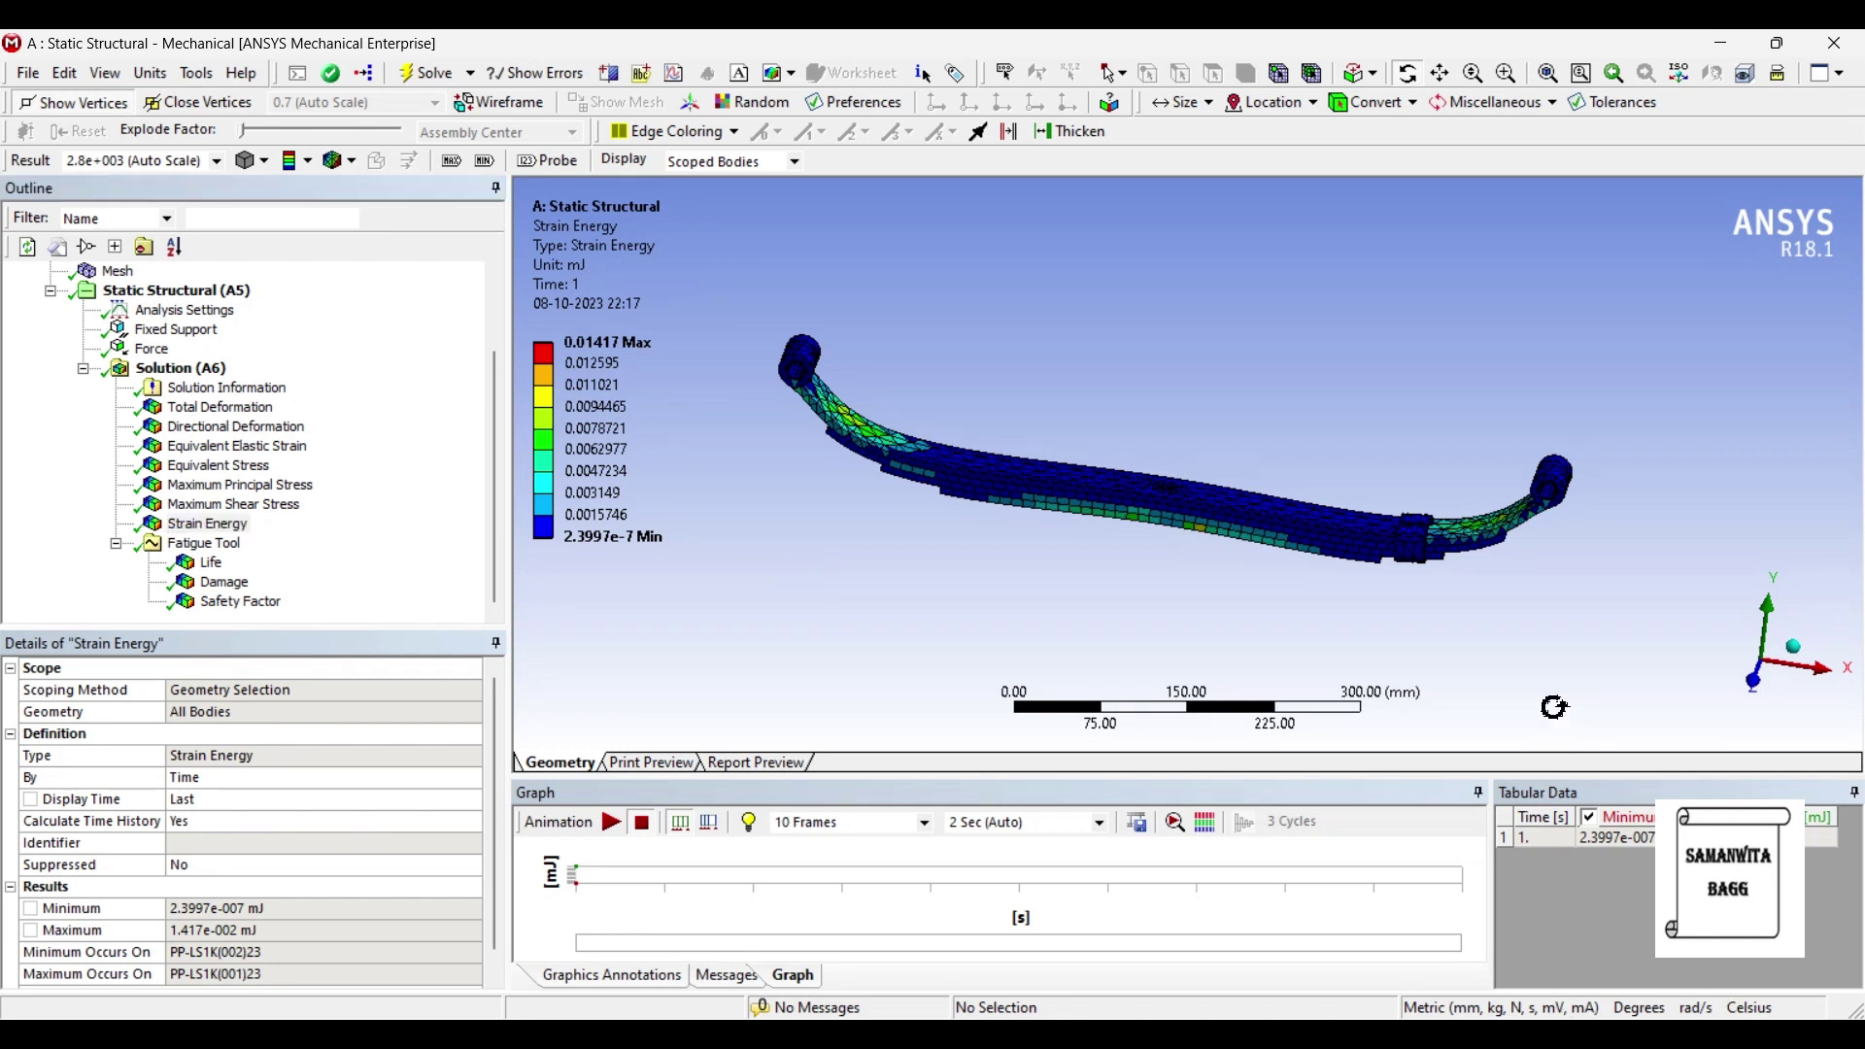
{"action": "left_click", "coordinate": [139, 74]}
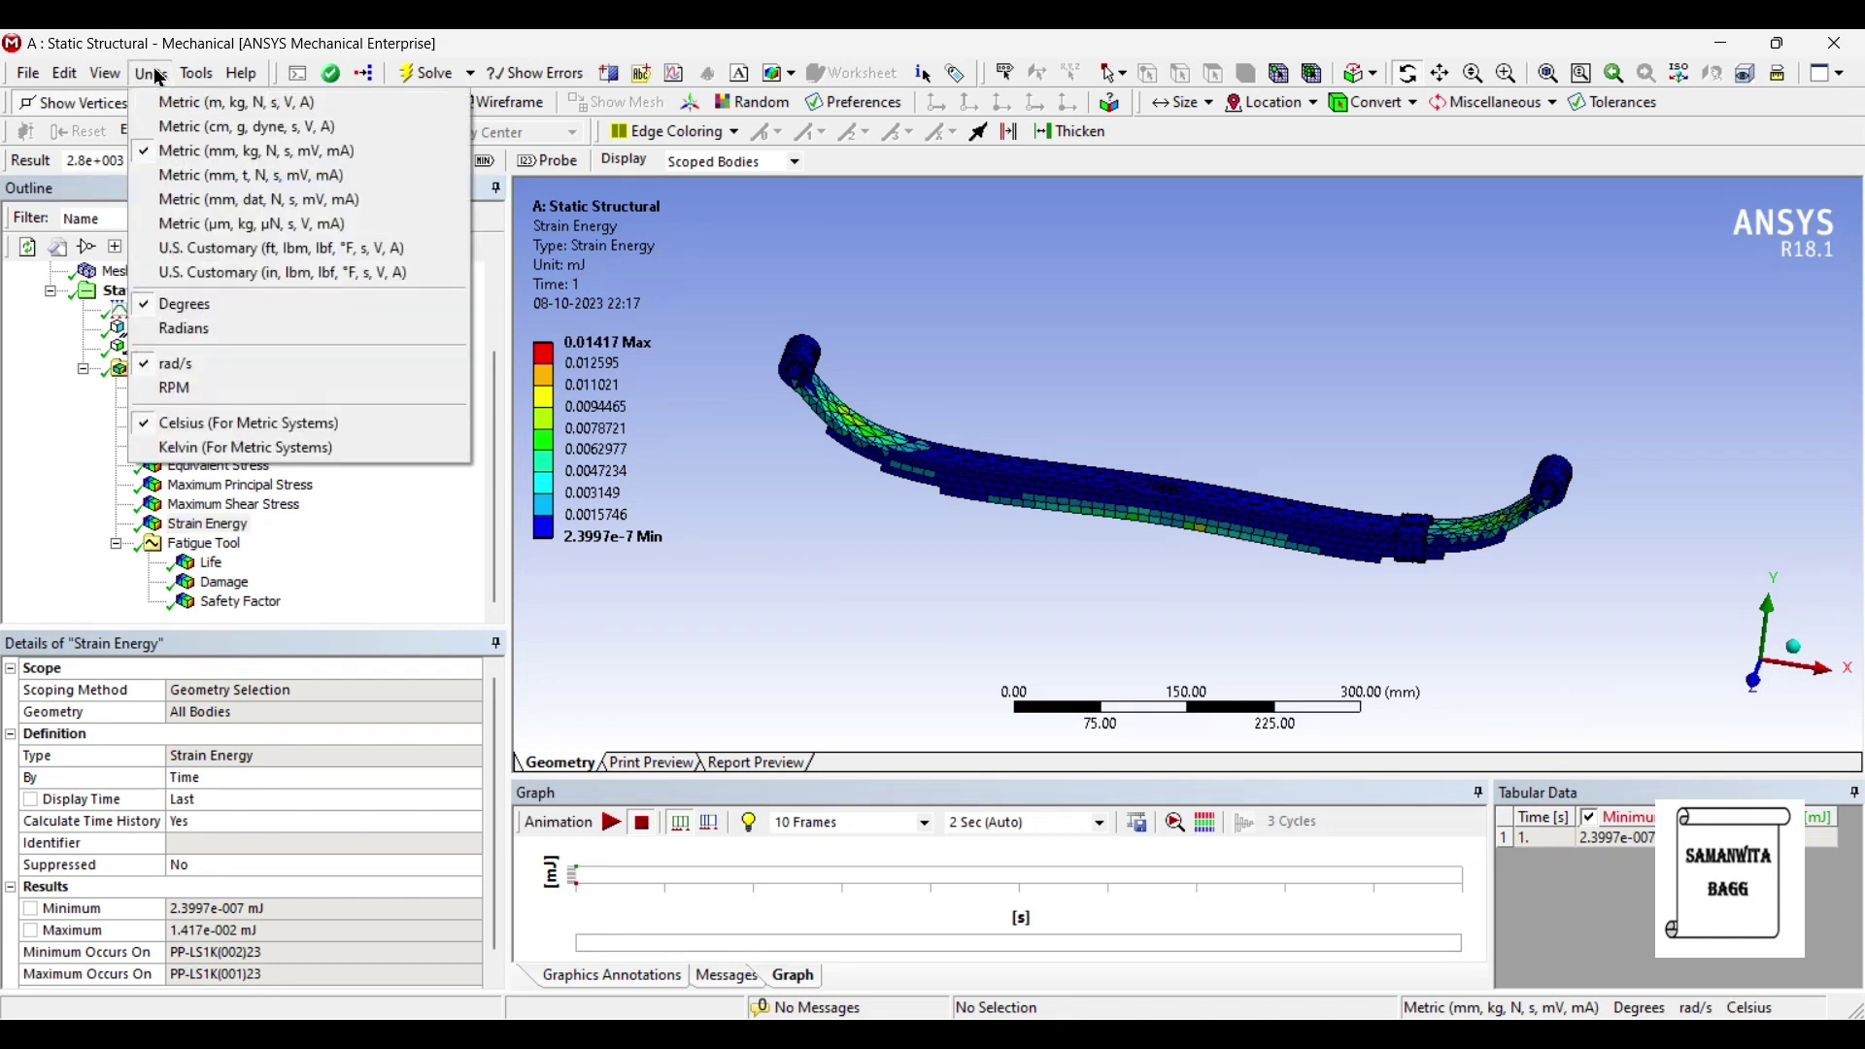
{"action": "left_click", "coordinate": [179, 101]}
{"action": "left_click", "coordinate": [597, 362]}
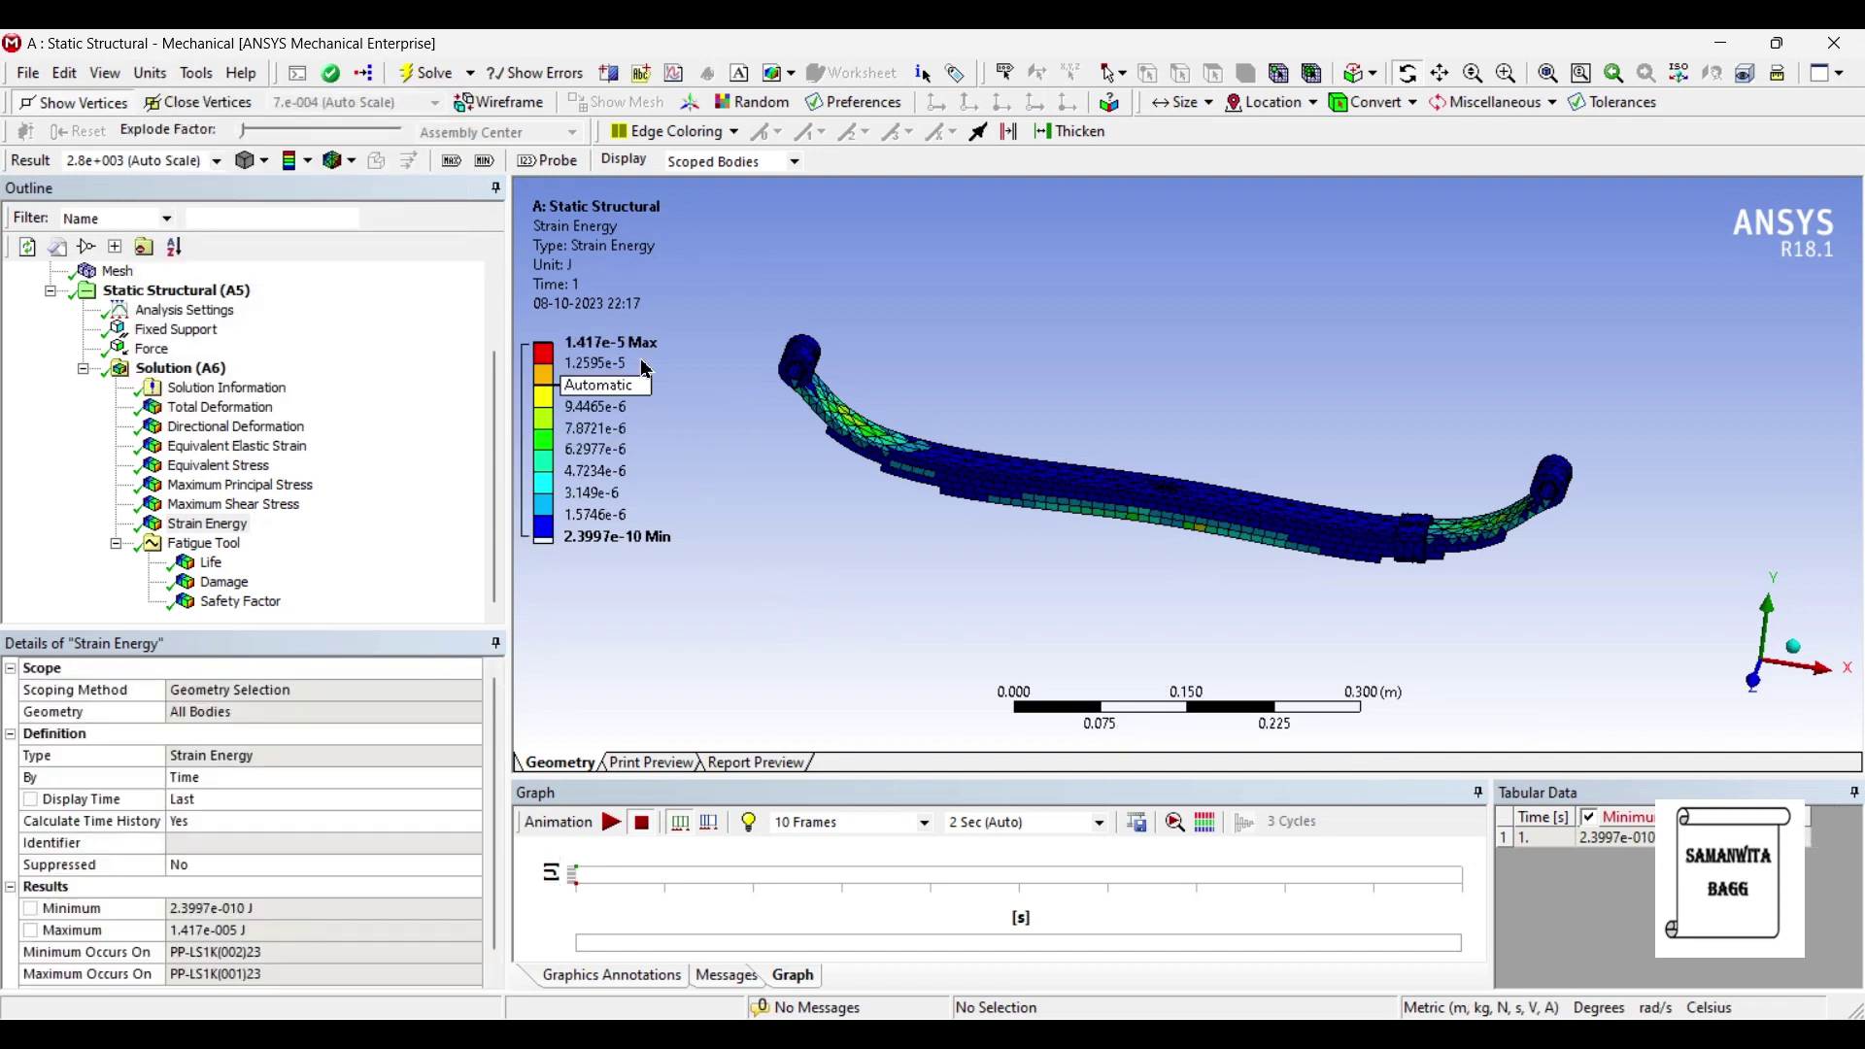
{"action": "left_click", "coordinate": [872, 296]}
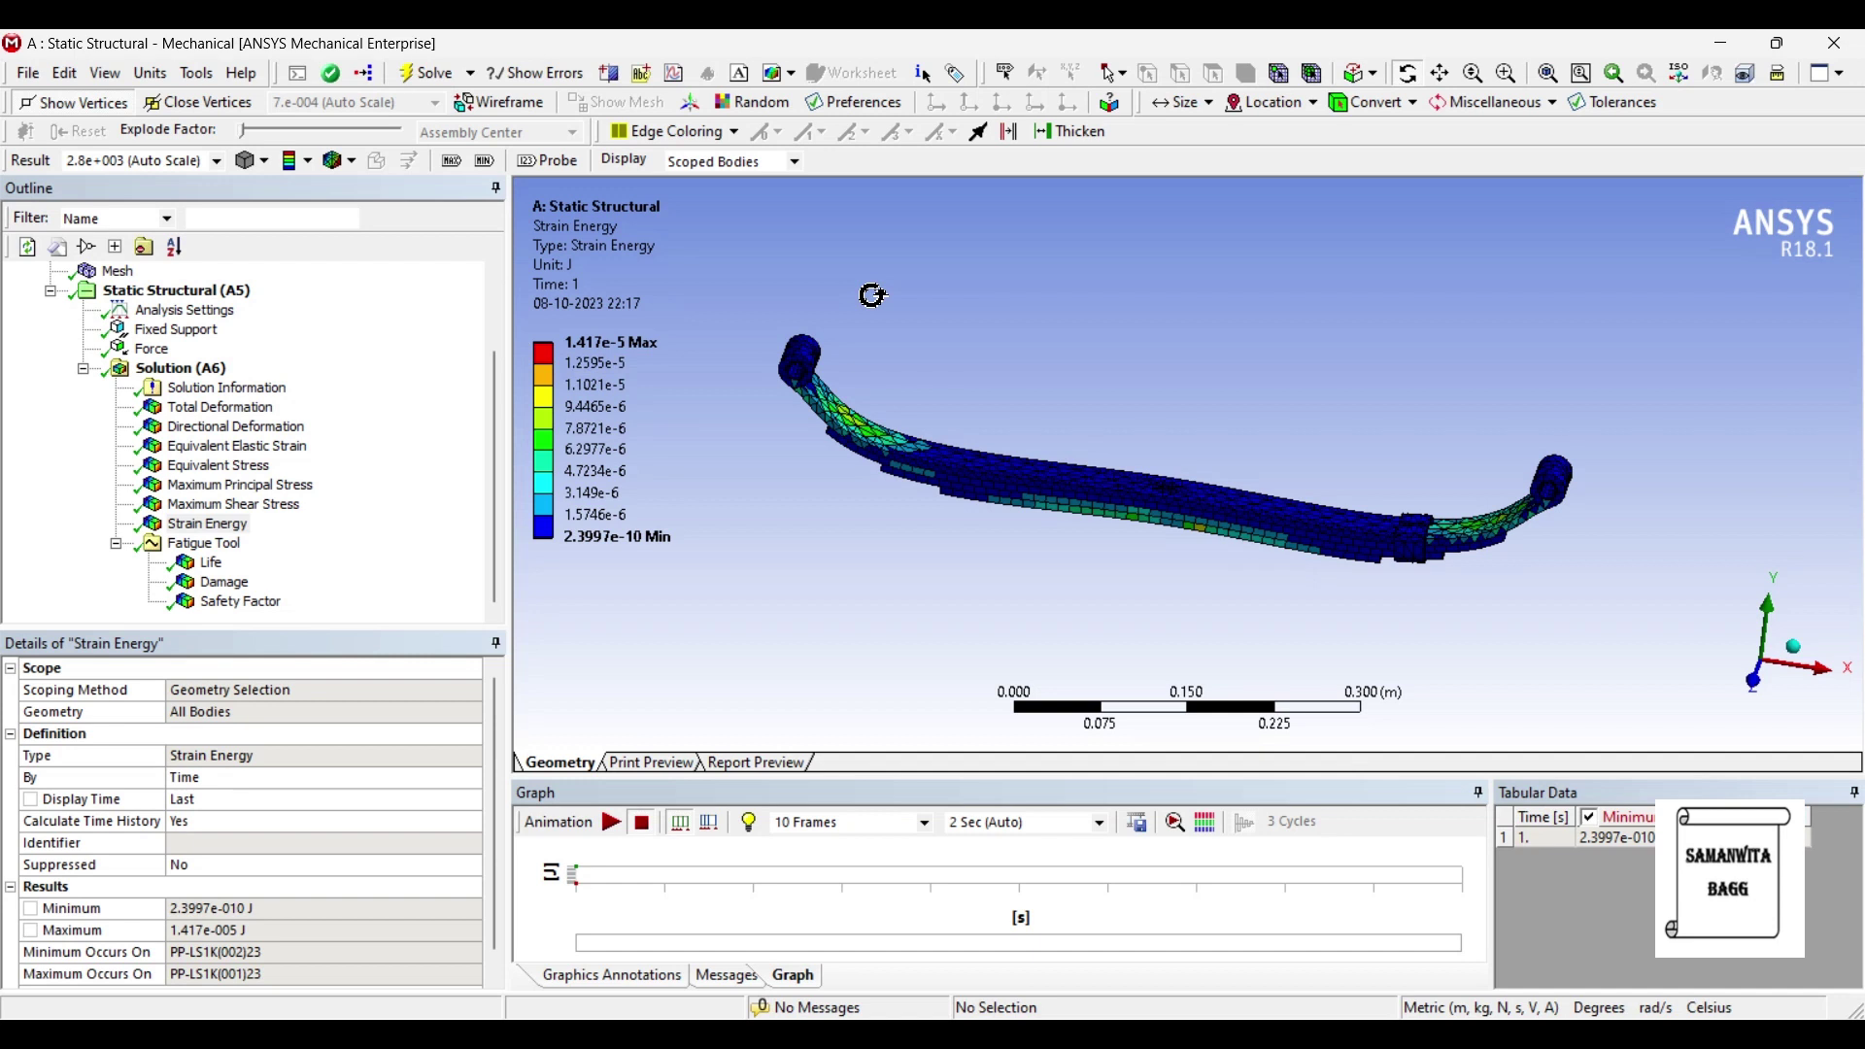
{"action": "left_click", "coordinate": [596, 364]}
{"action": "key", "text": "Return"}
Step: Return to Metric (mm, kg, N, s, mV, mA) units and view the Fatigue Tool's Goodman, fully reversed worksheet
{"action": "left_click", "coordinate": [166, 79]}
{"action": "left_click", "coordinate": [195, 176]}
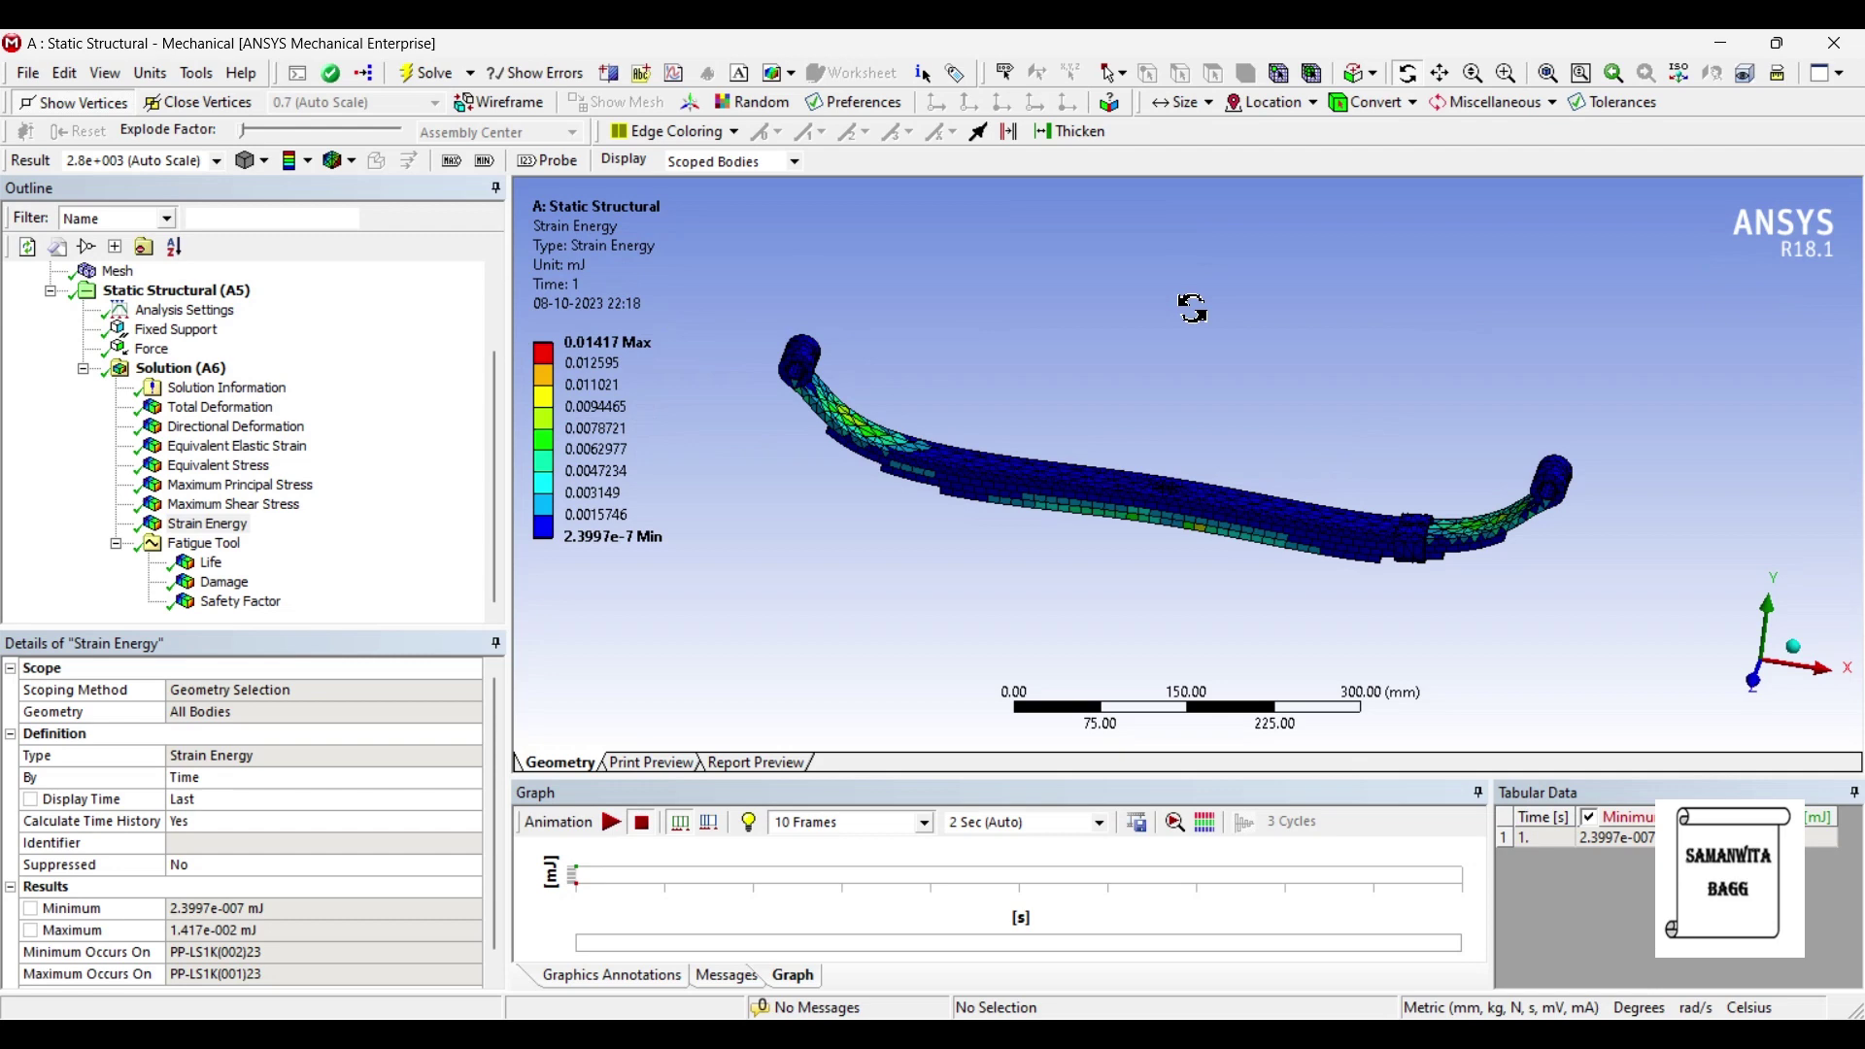
{"action": "left_click", "coordinate": [222, 547]}
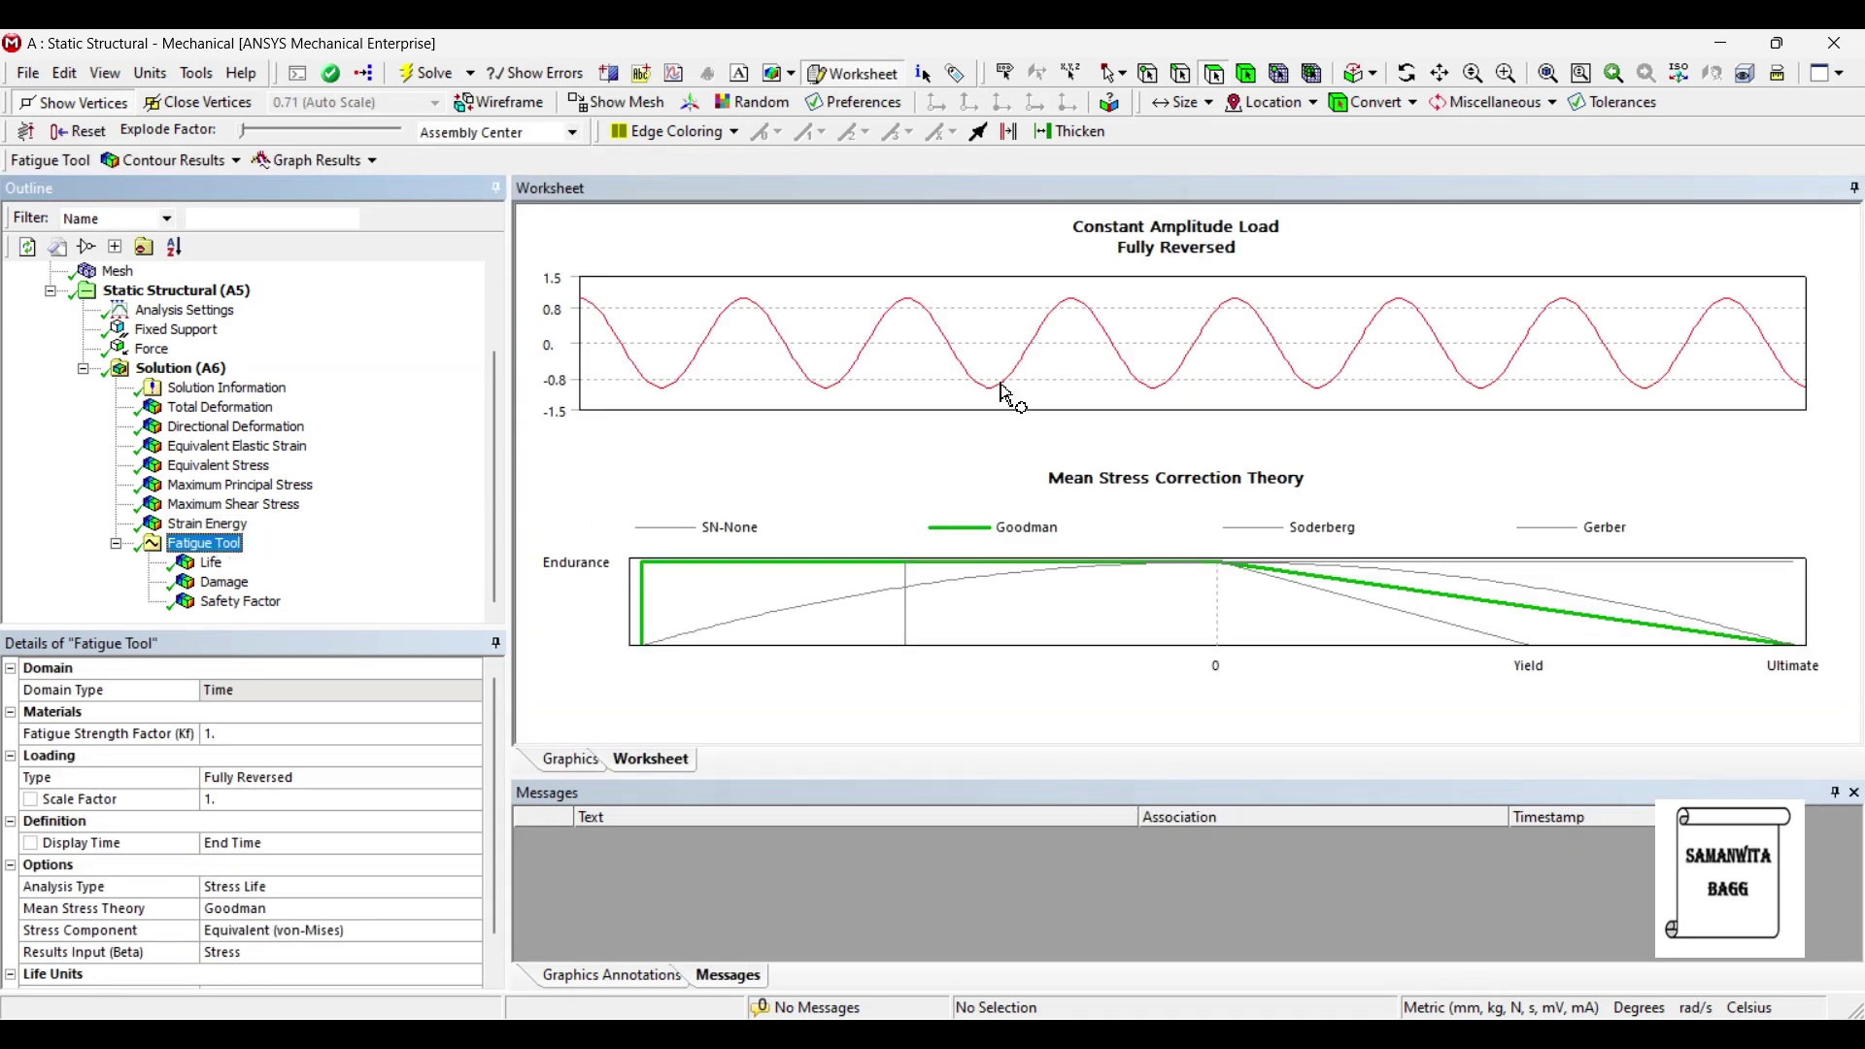
Step: Show the fatigue Life, Damage and Safety Factor results, with minimum safety factor 12.985 at 1e9 cycles
{"action": "left_click", "coordinate": [220, 564]}
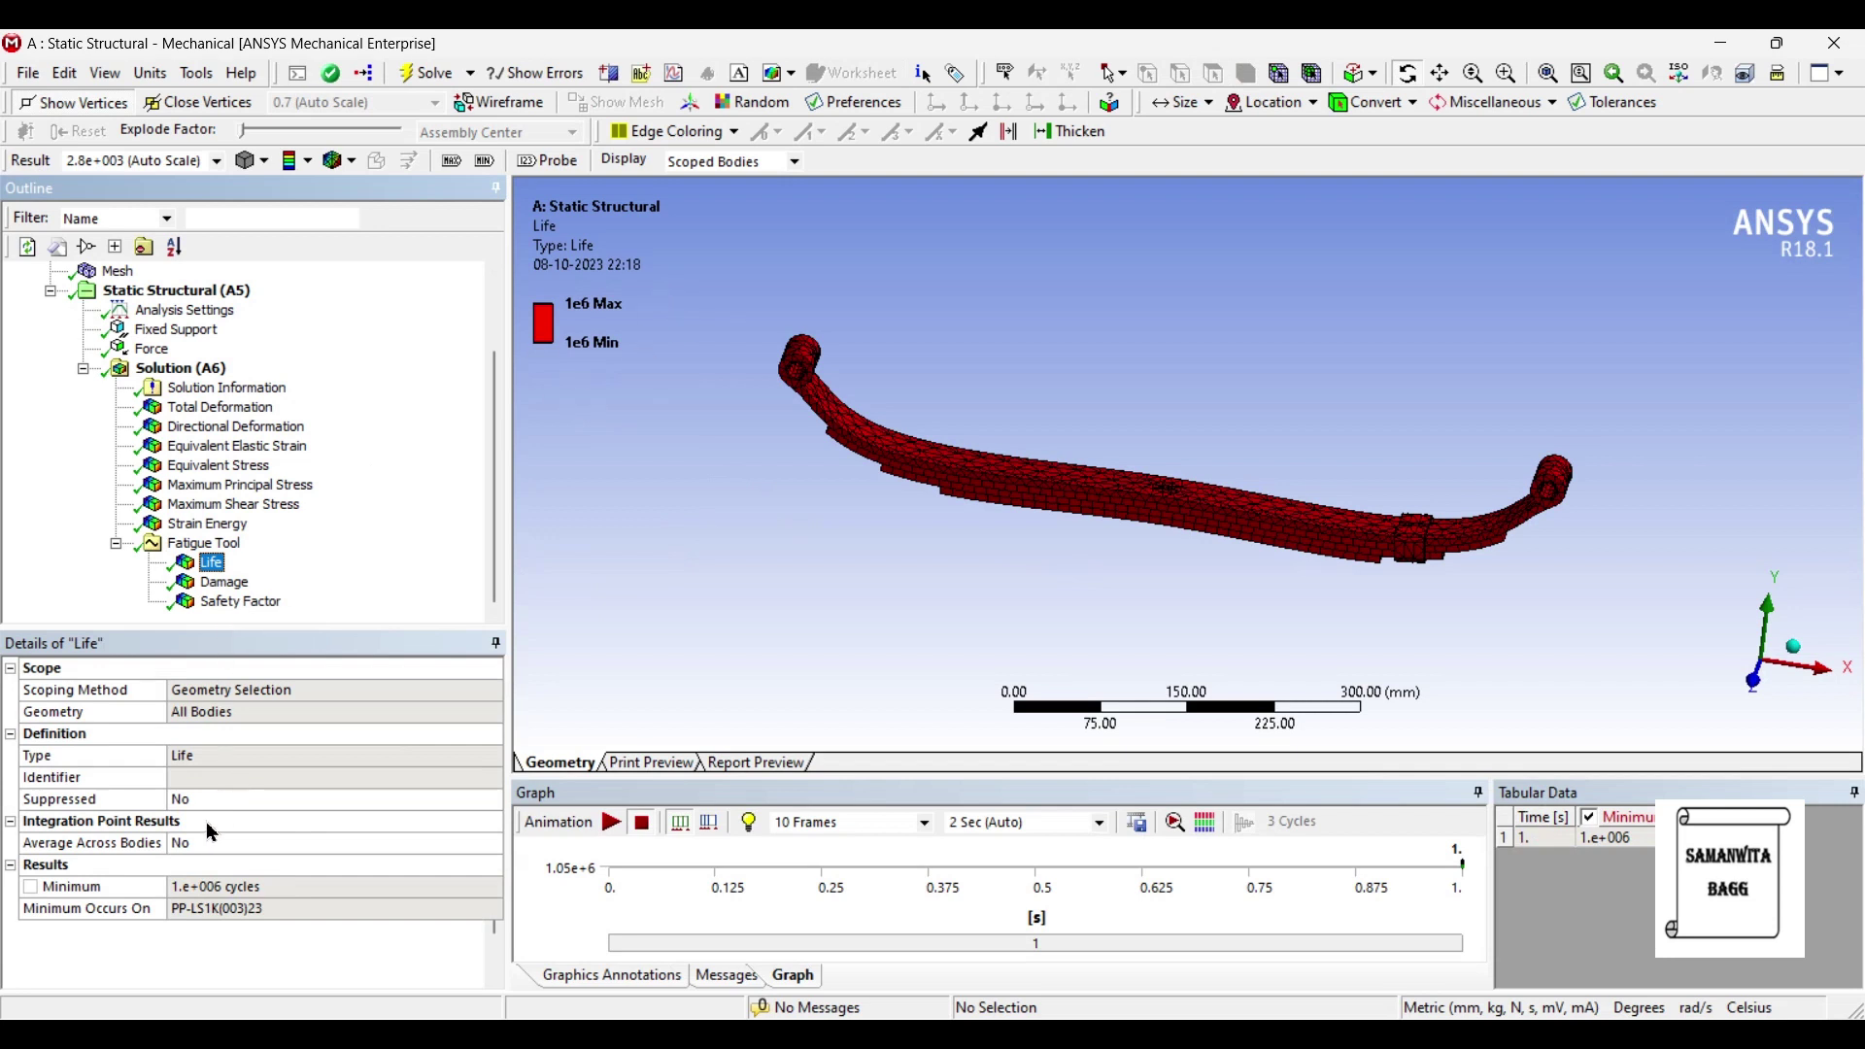
{"action": "left_click", "coordinate": [225, 583]}
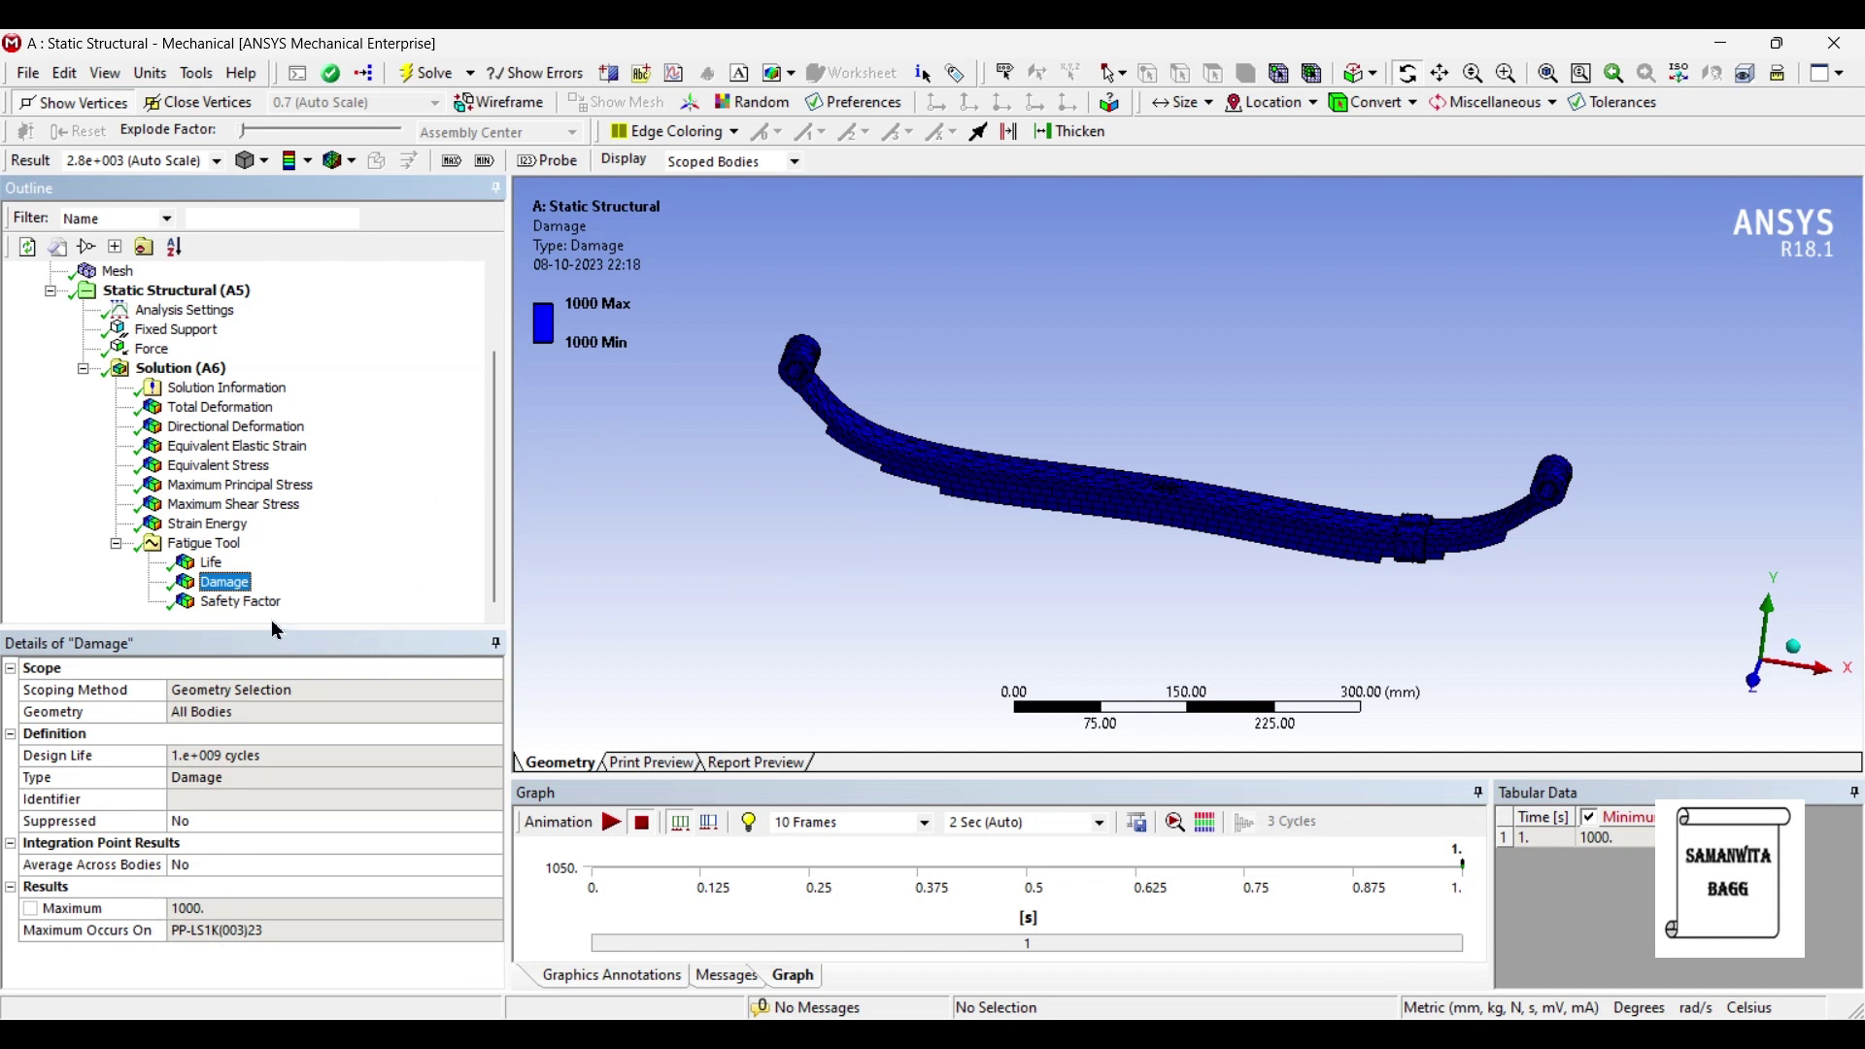
{"action": "left_click", "coordinate": [239, 602]}
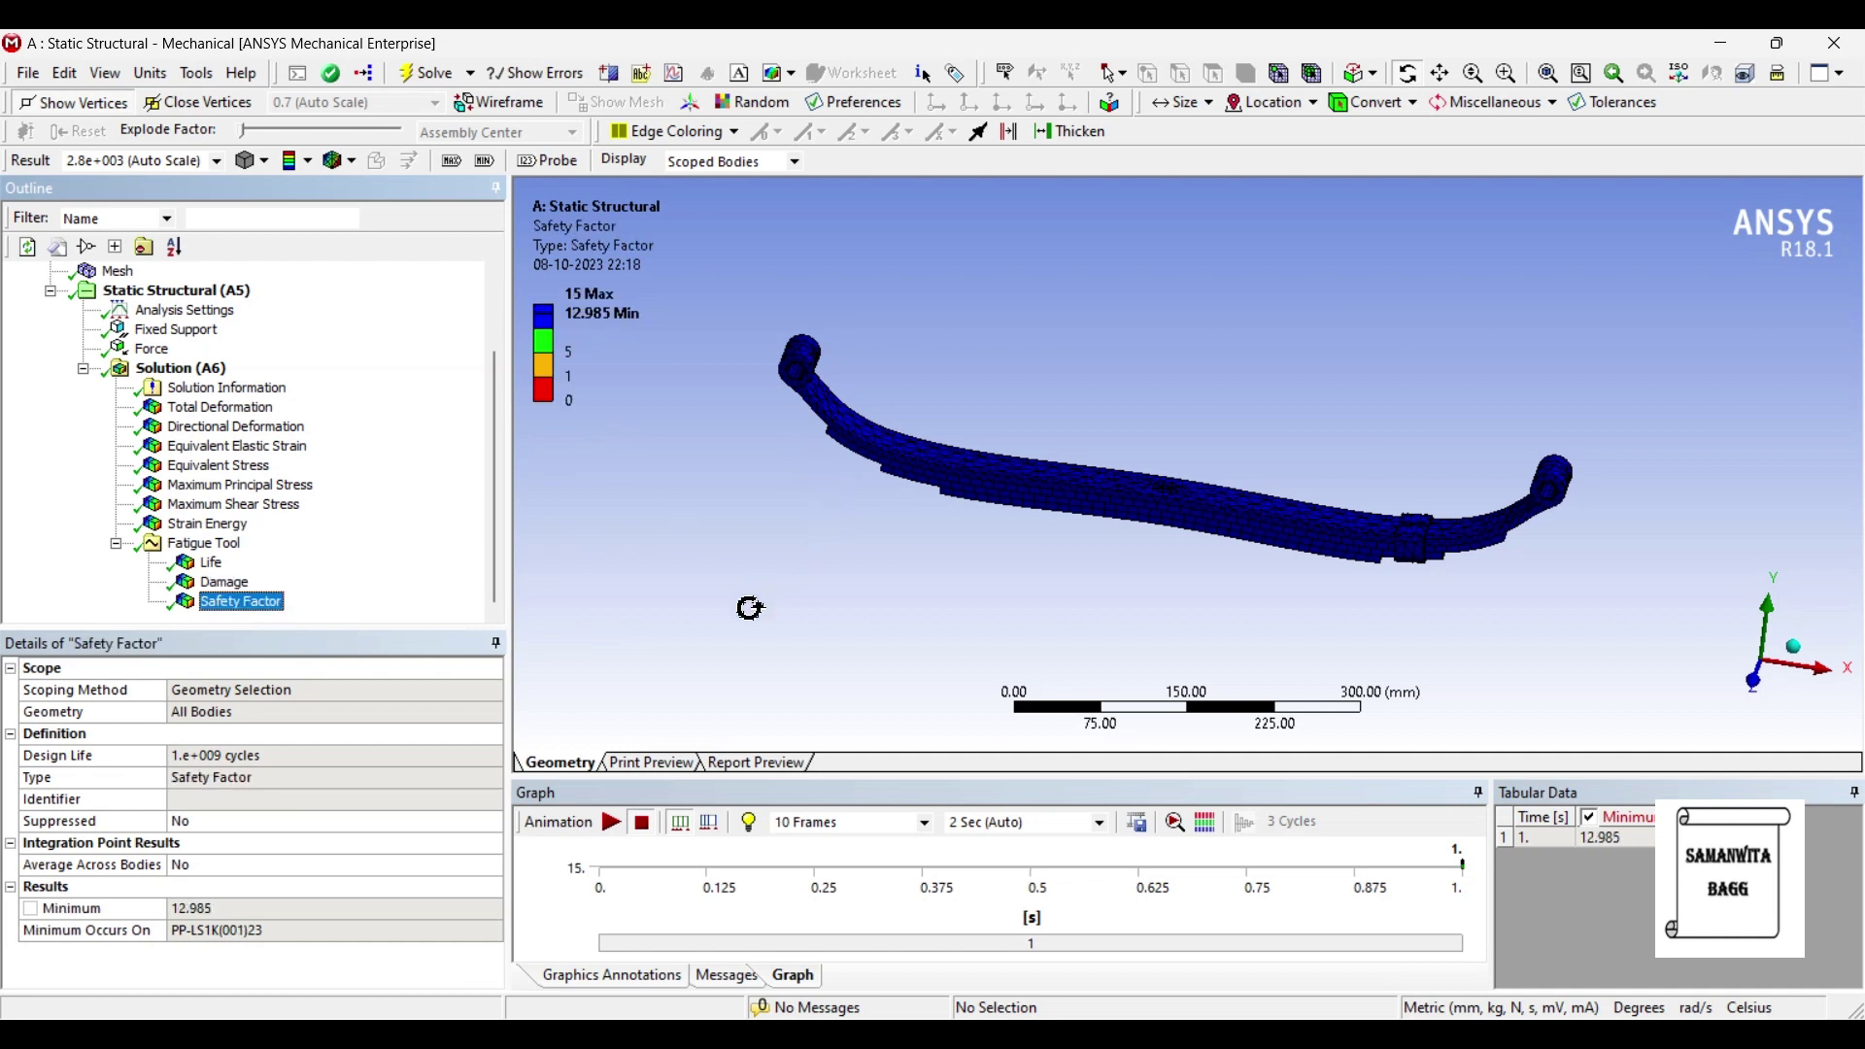
{"action": "mouse_move", "coordinate": [1127, 549]}
{"action": "left_mouse_down"}
{"action": "mouse_move", "coordinate": [1125, 529]}
{"action": "mouse_move", "coordinate": [1130, 576]}
{"action": "left_mouse_up"}
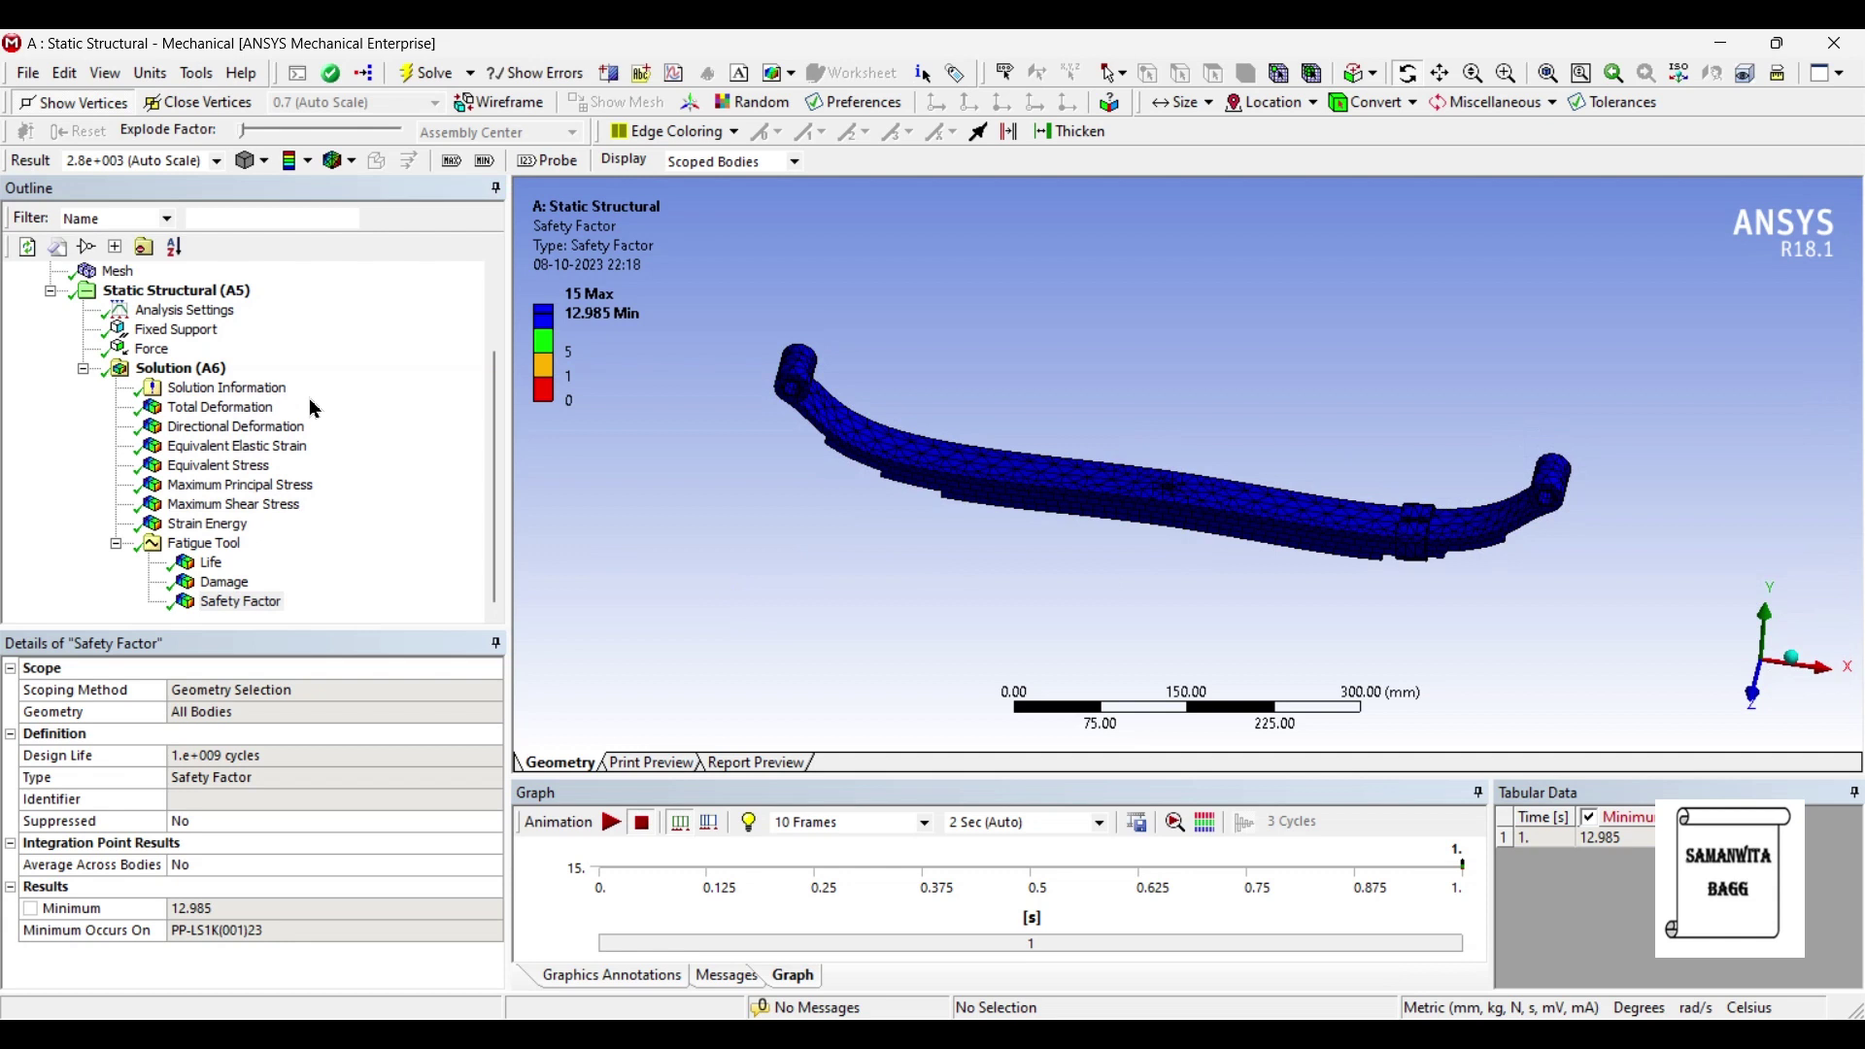
{"action": "scroll", "coordinate": [359, 471], "scroll_direction": "up", "scroll_amount": 2}
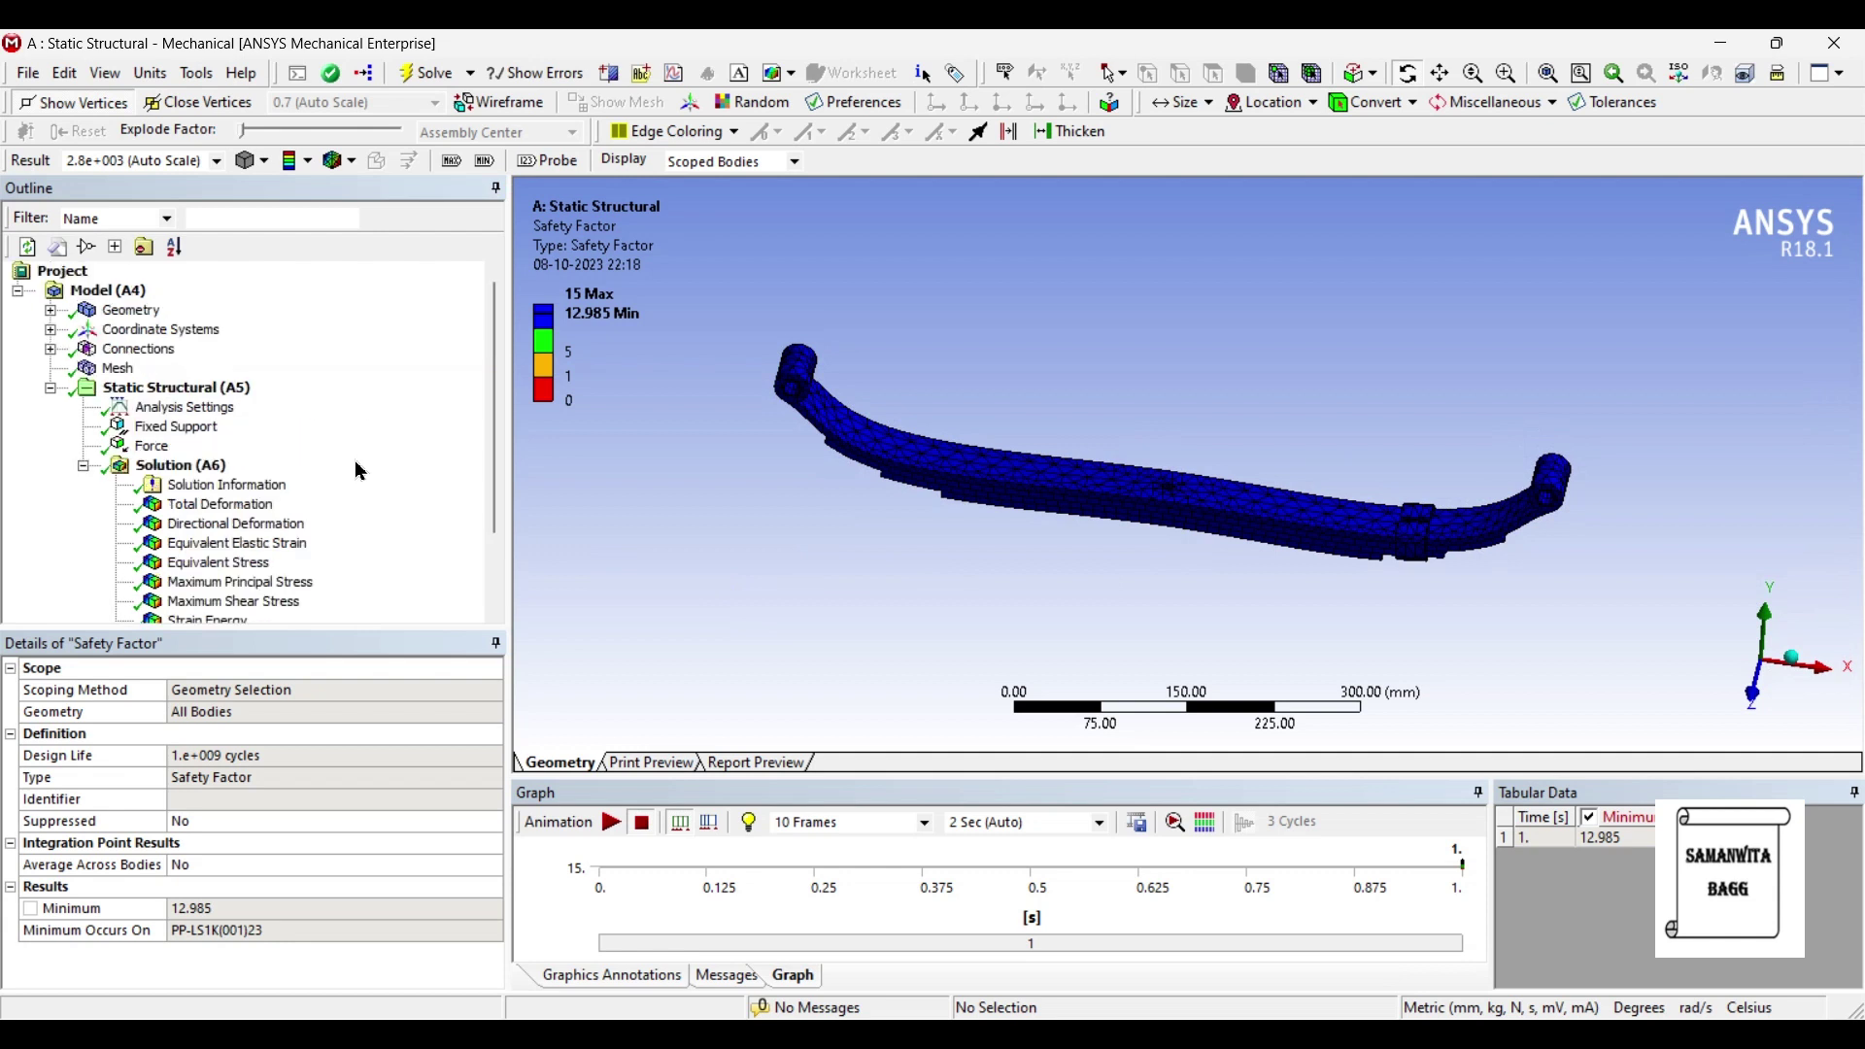
{"action": "scroll", "coordinate": [357, 500], "scroll_direction": "down", "scroll_amount": 2}
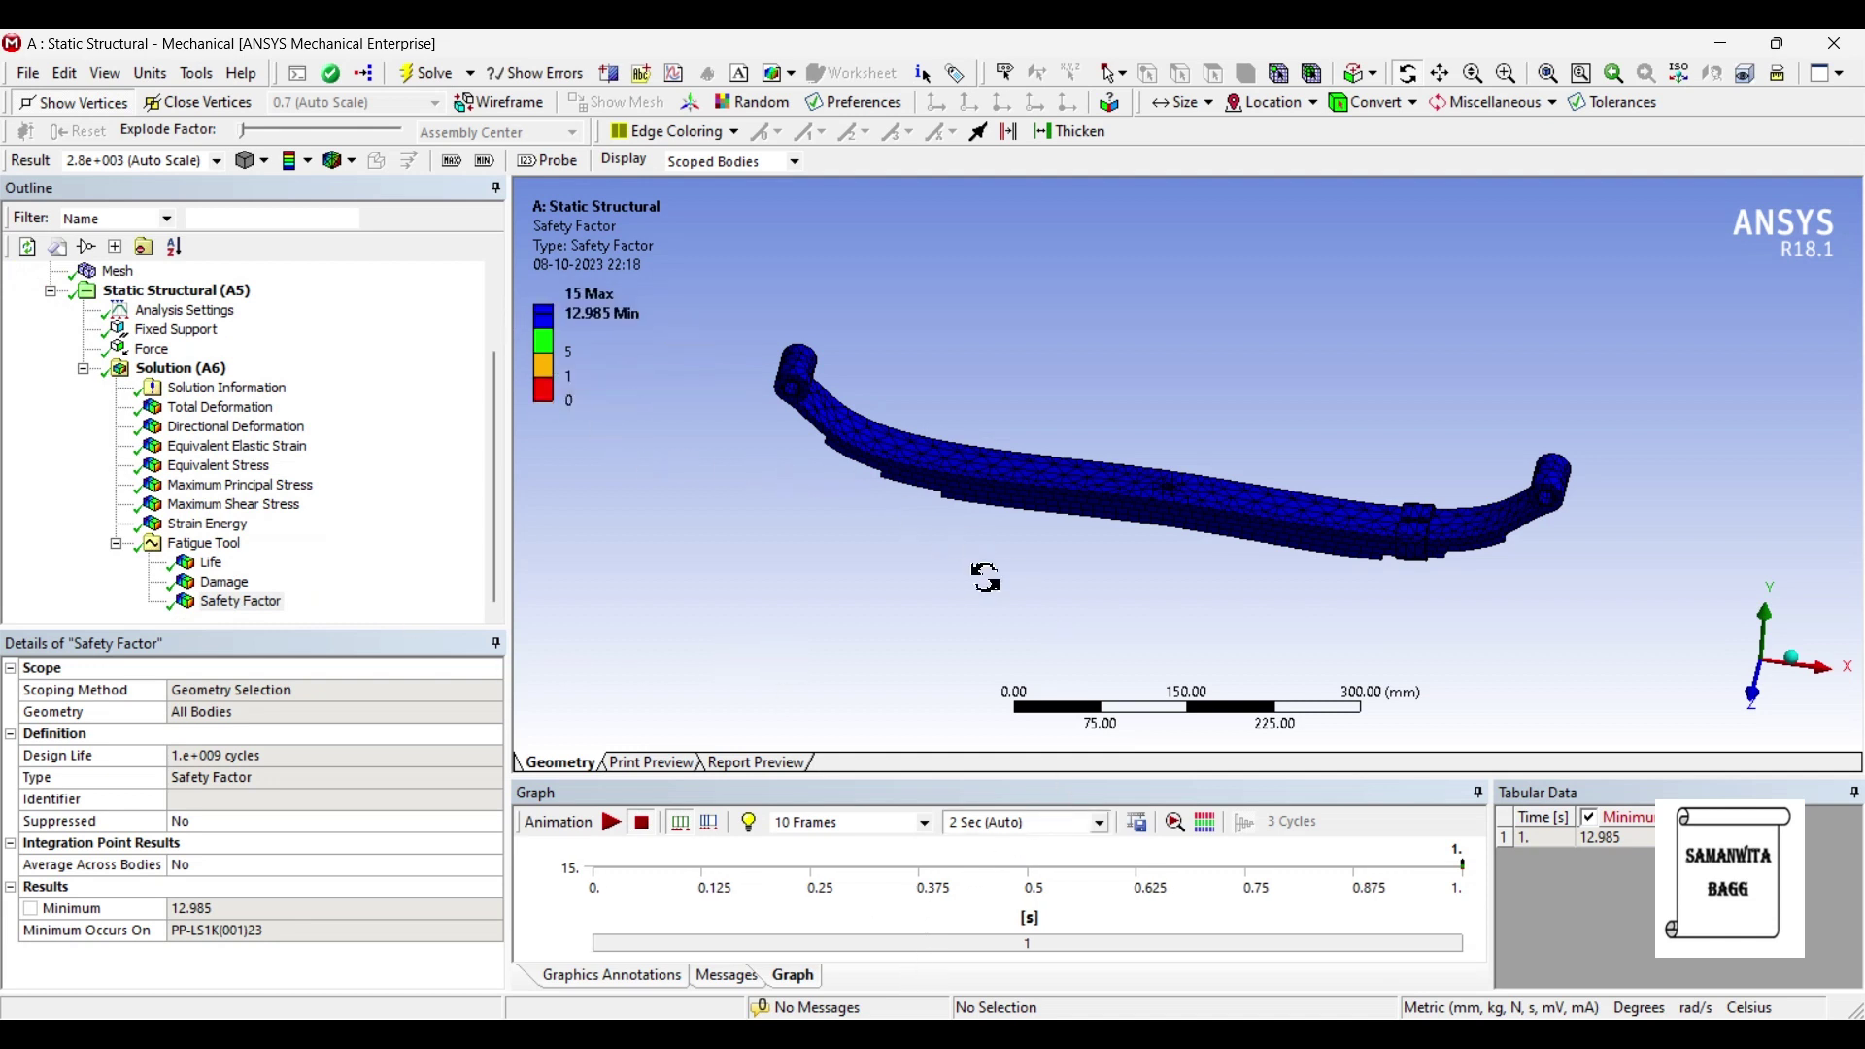
{"action": "left_click", "coordinate": [594, 303]}
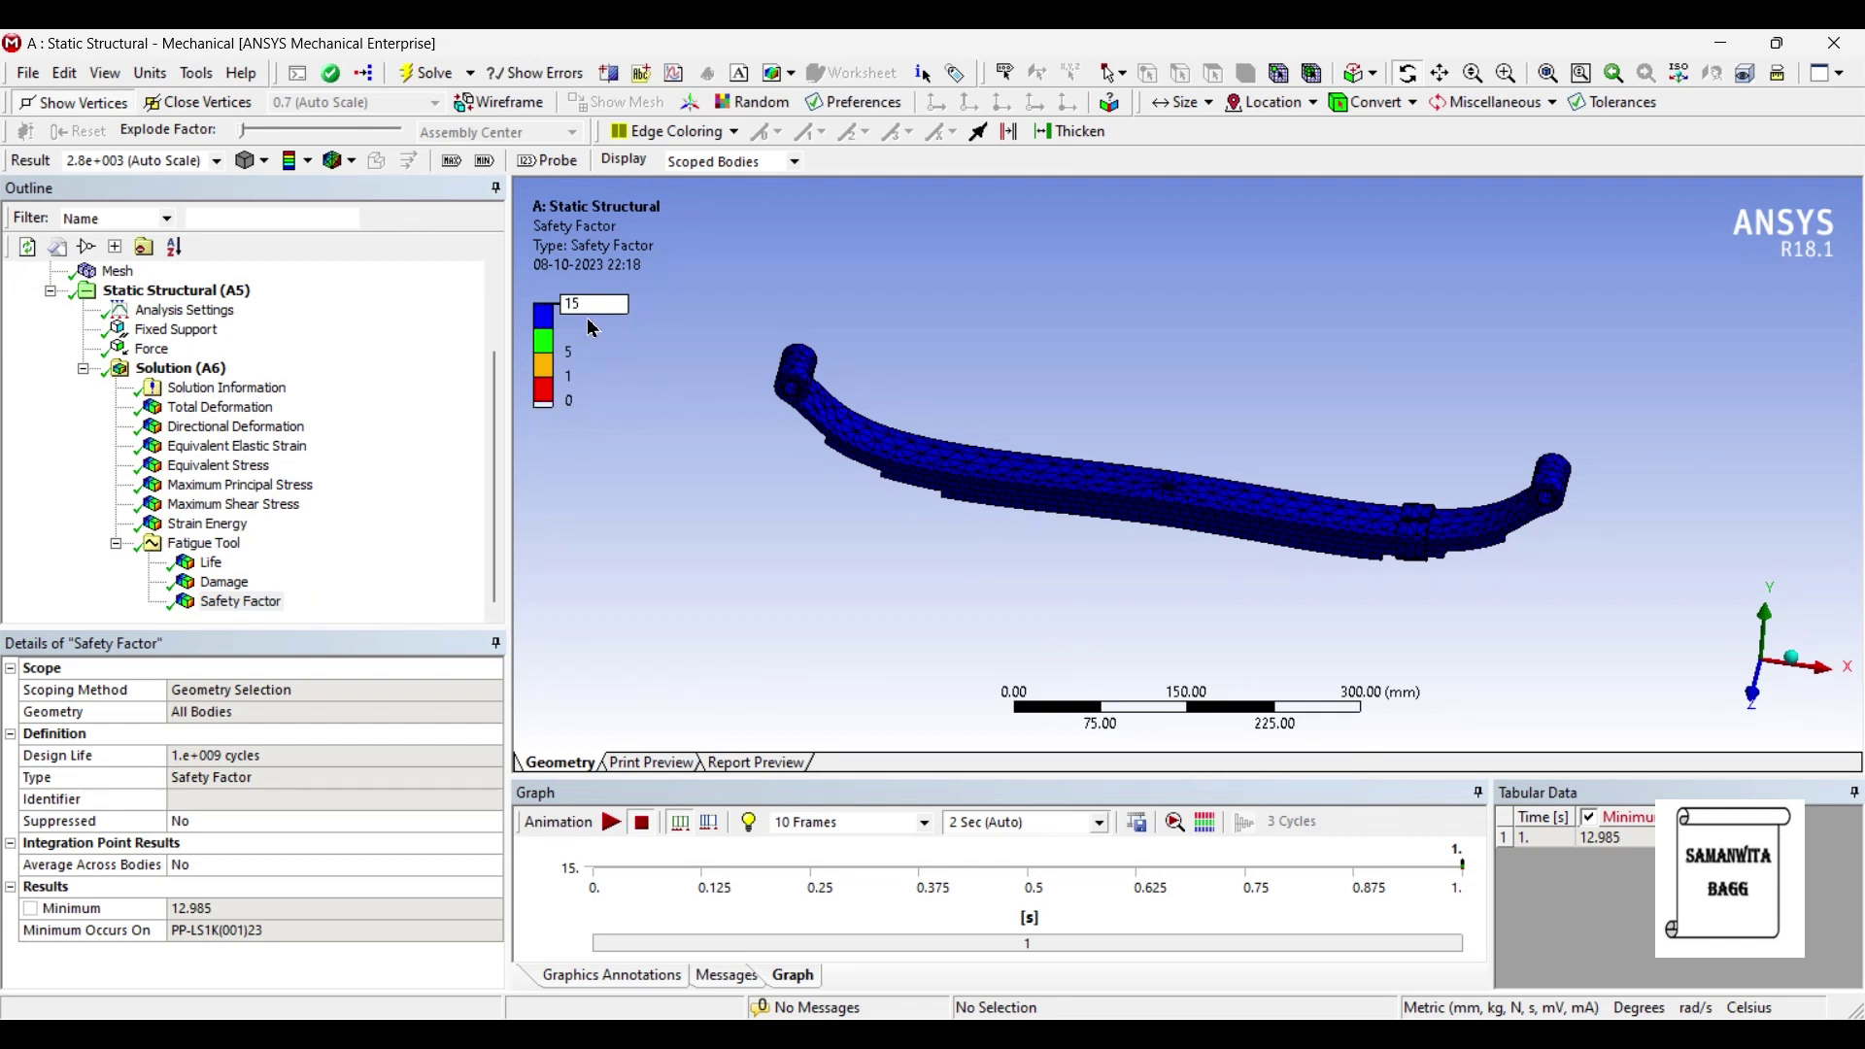
{"action": "key", "text": "Return"}
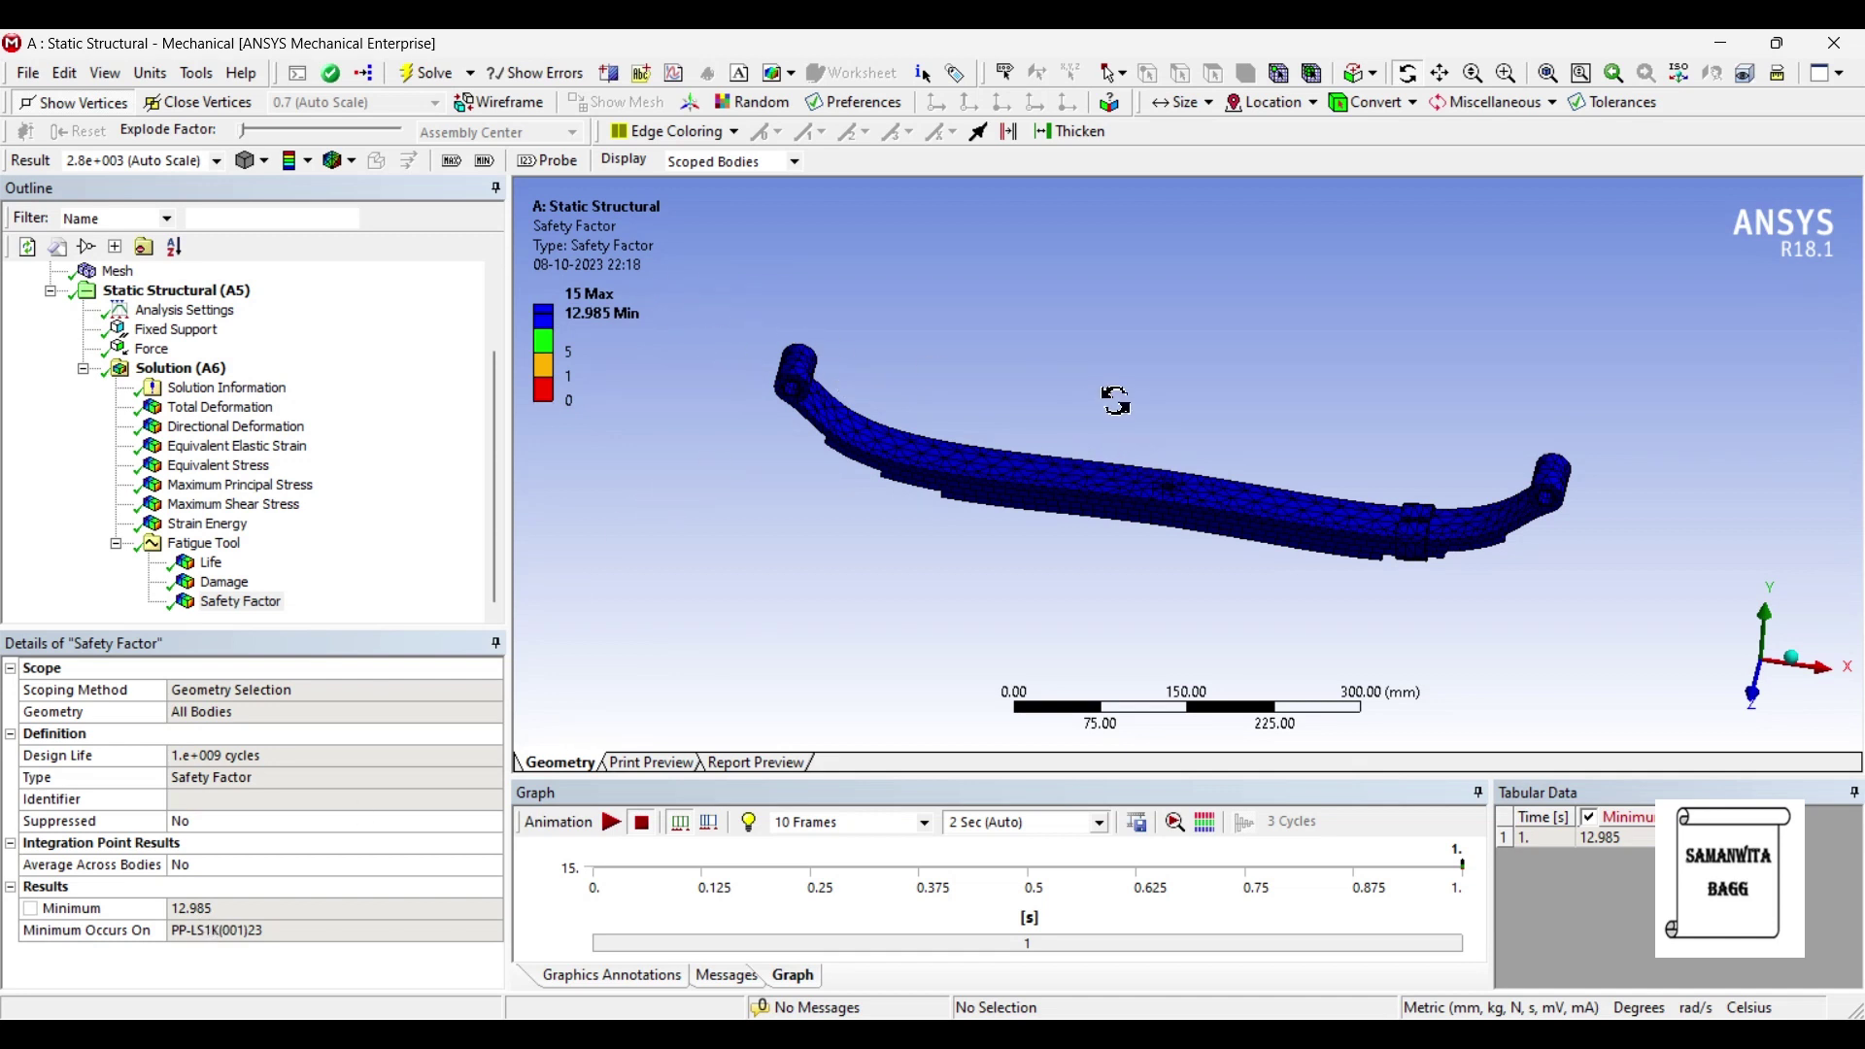
{"action": "mouse_move", "coordinate": [1200, 544]}
{"action": "left_mouse_down"}
{"action": "mouse_move", "coordinate": [1219, 499]}
{"action": "mouse_move", "coordinate": [1205, 542]}
{"action": "left_mouse_up"}
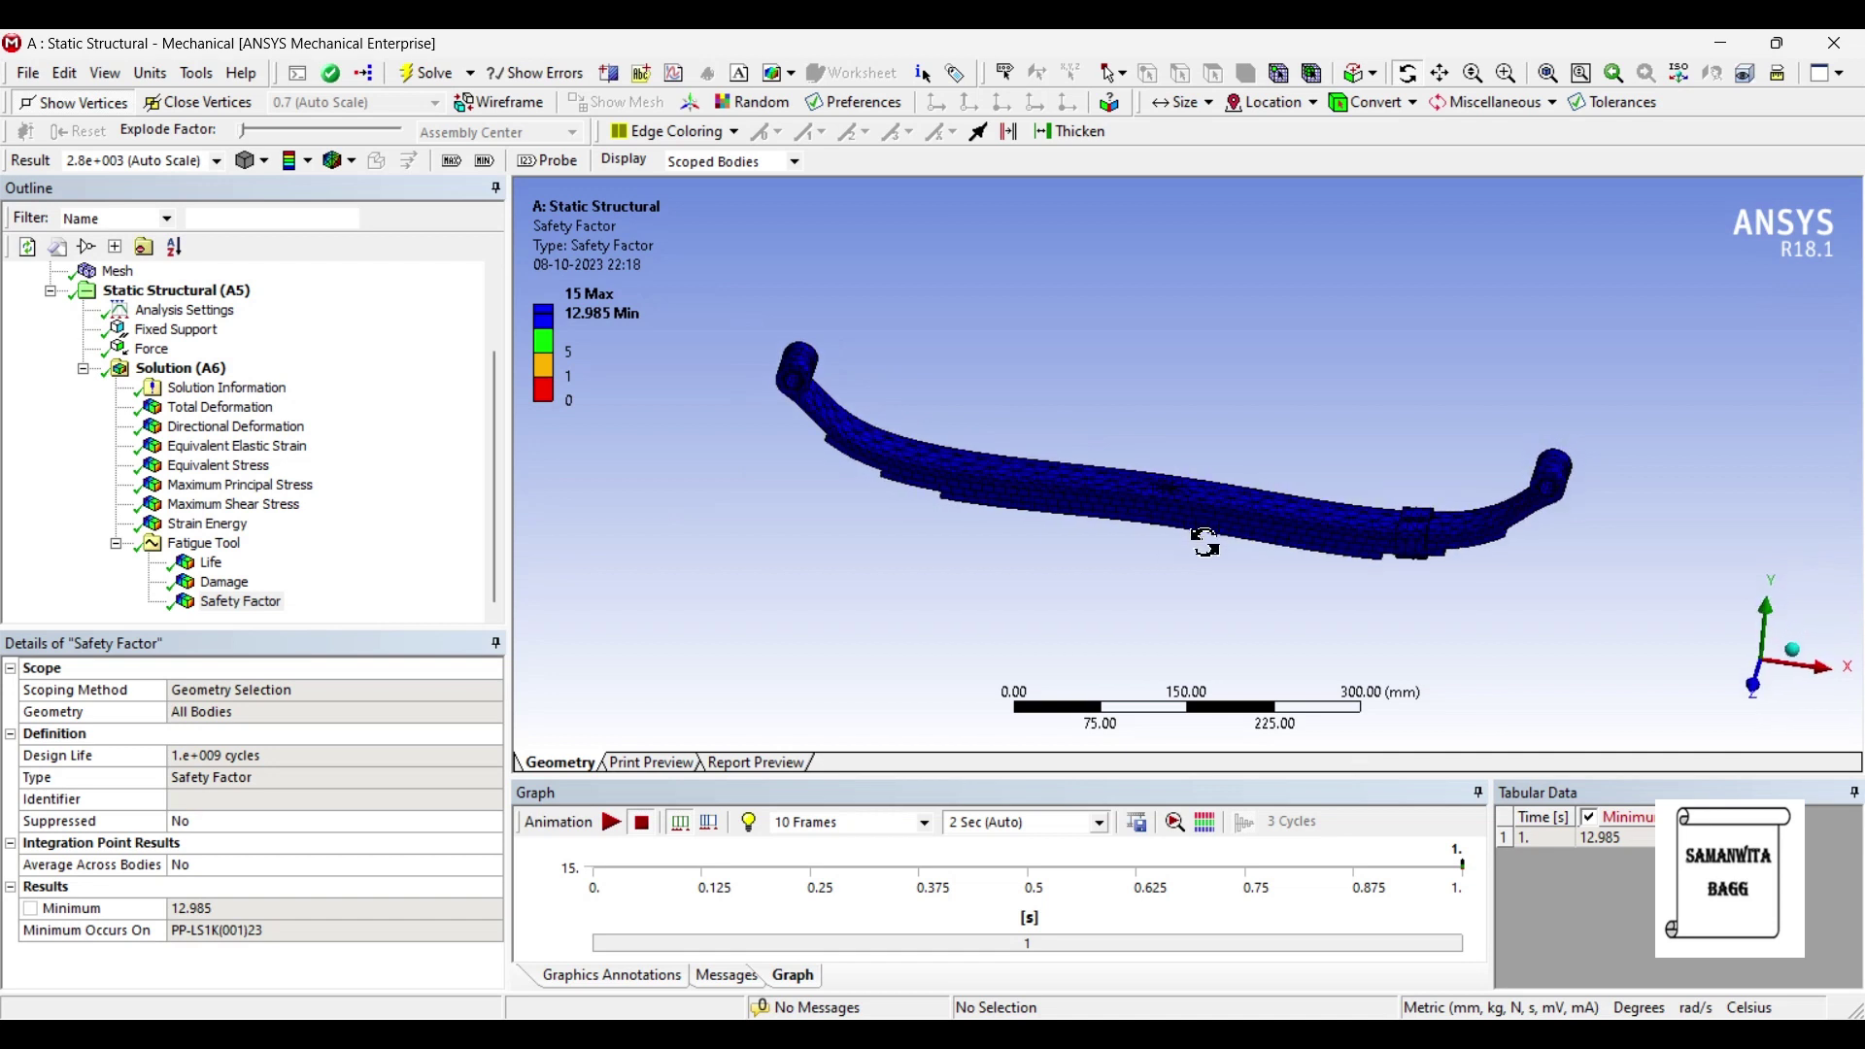